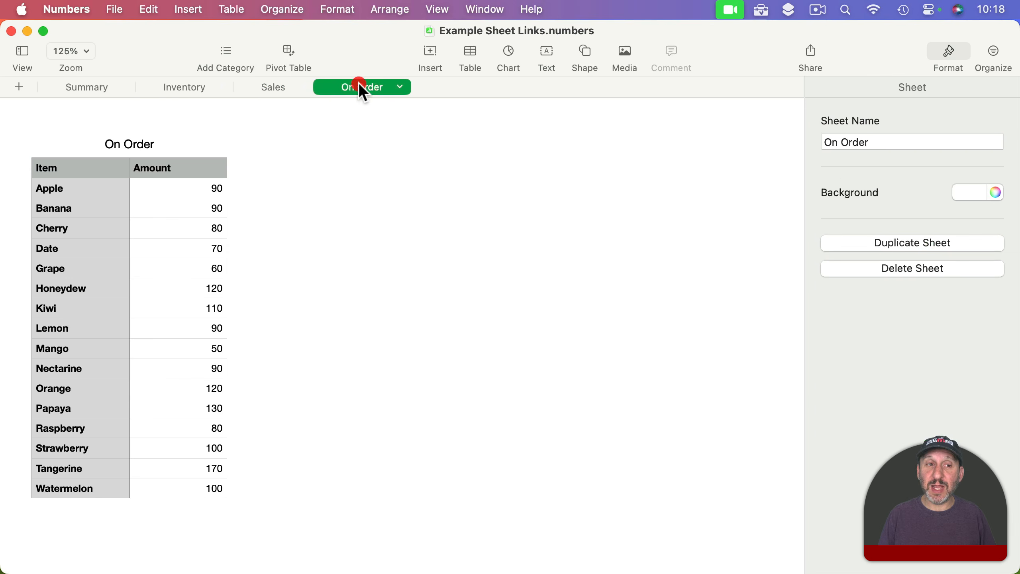
Examine the Total Inventory formula on the Summary sheet and the Inventory sheet it draws from, returning to Summary
left_click(88, 91)
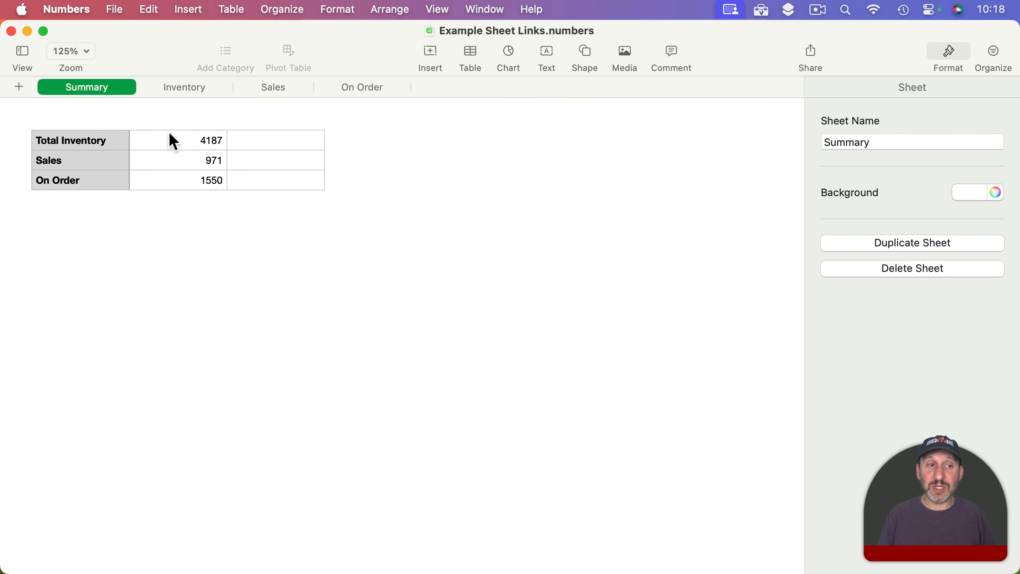
left_click(199, 143)
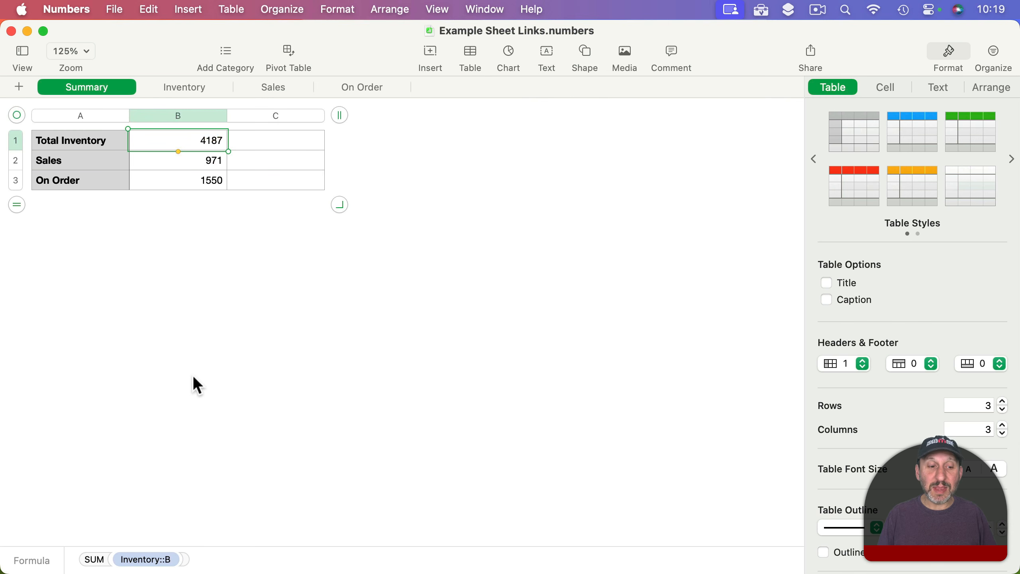
left_click(182, 90)
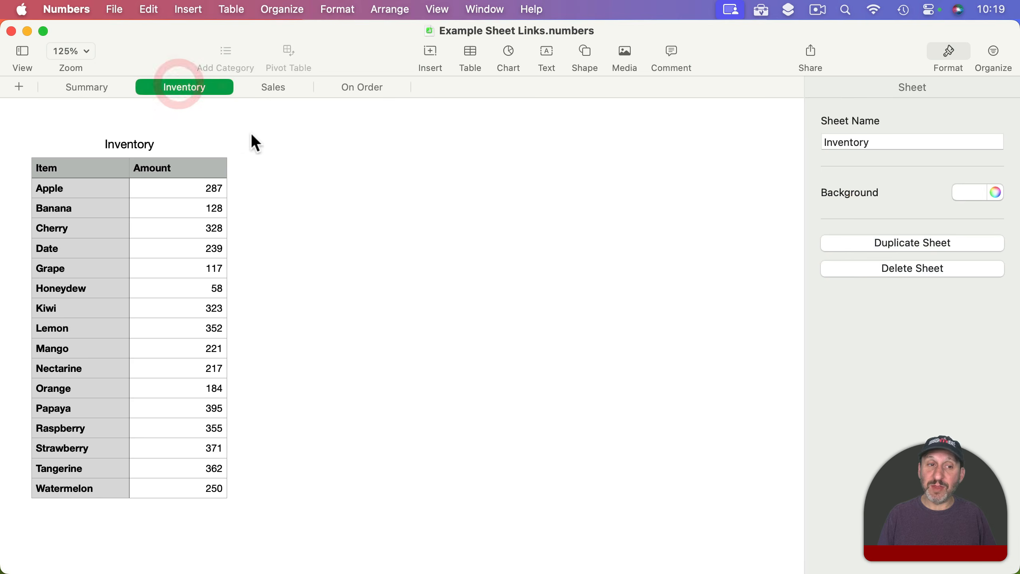
left_click(95, 90)
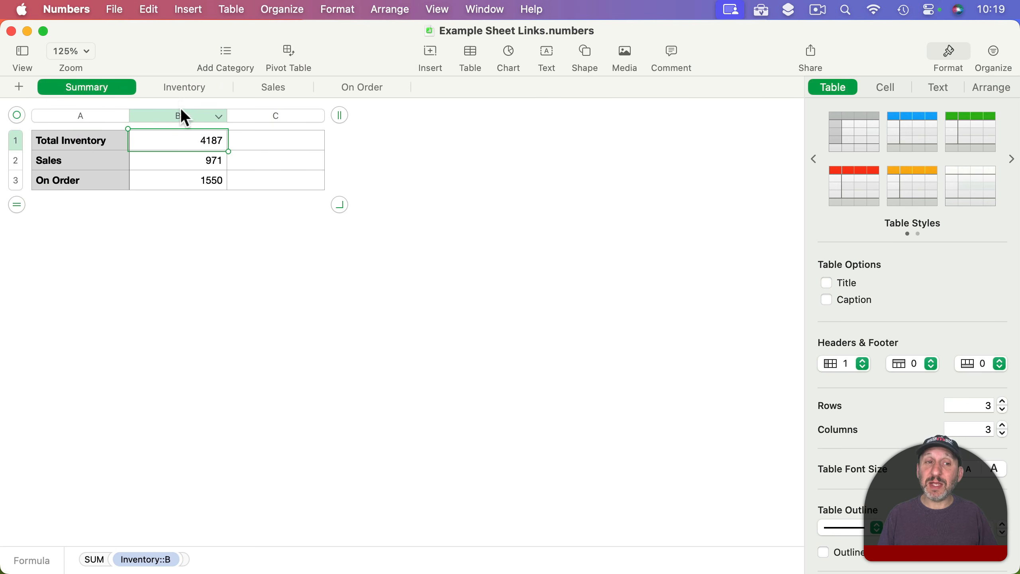
Enter the text "Link To Inventory" in cell C1 of the Summary table
left_click(266, 136)
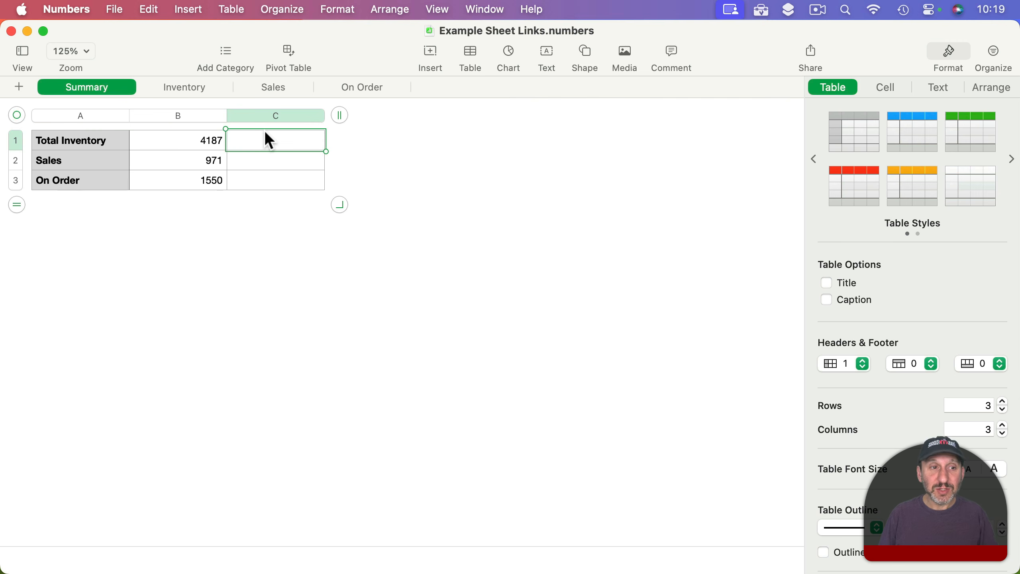
type("Link ")
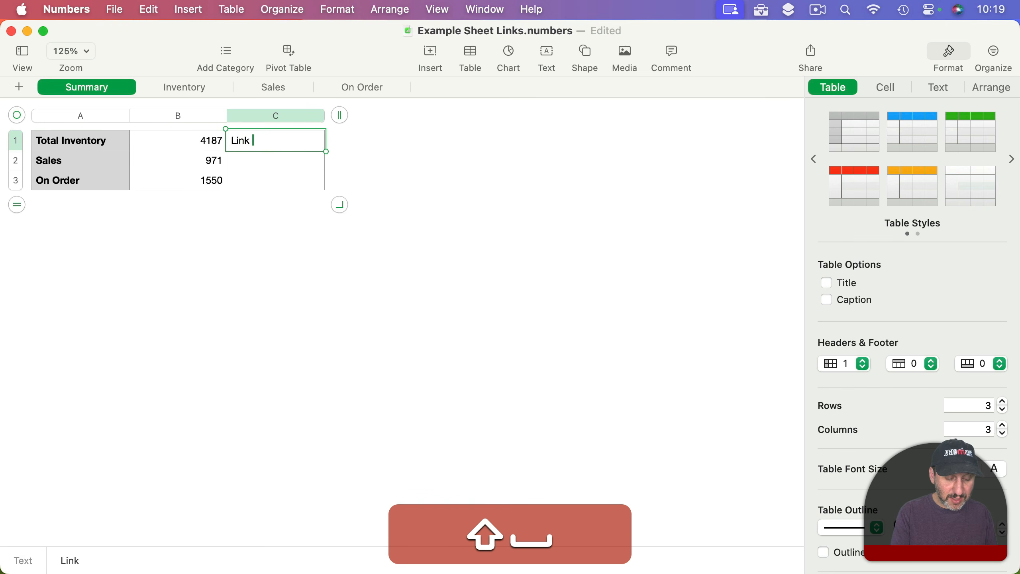
type("To Invent")
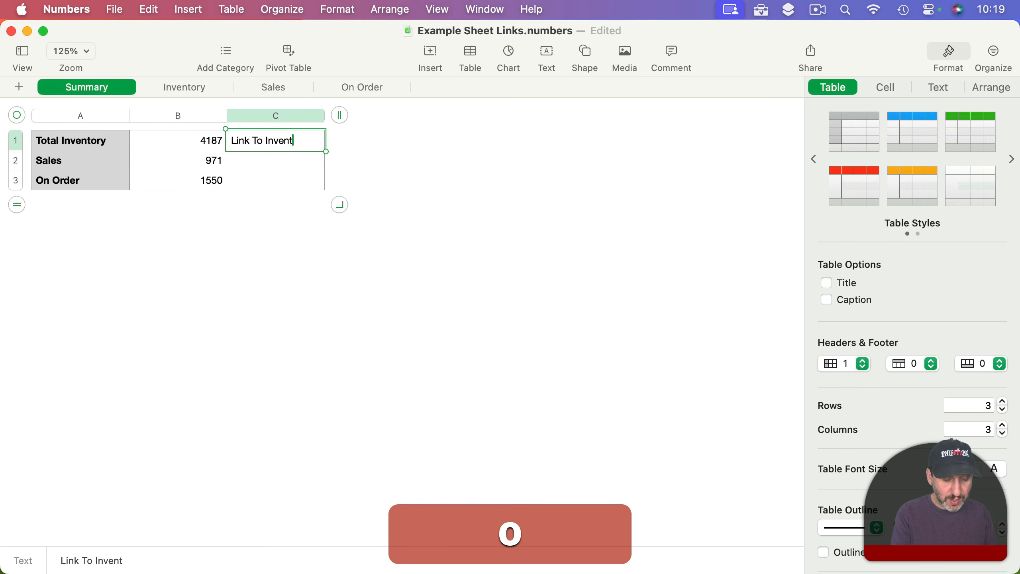
type("ory")
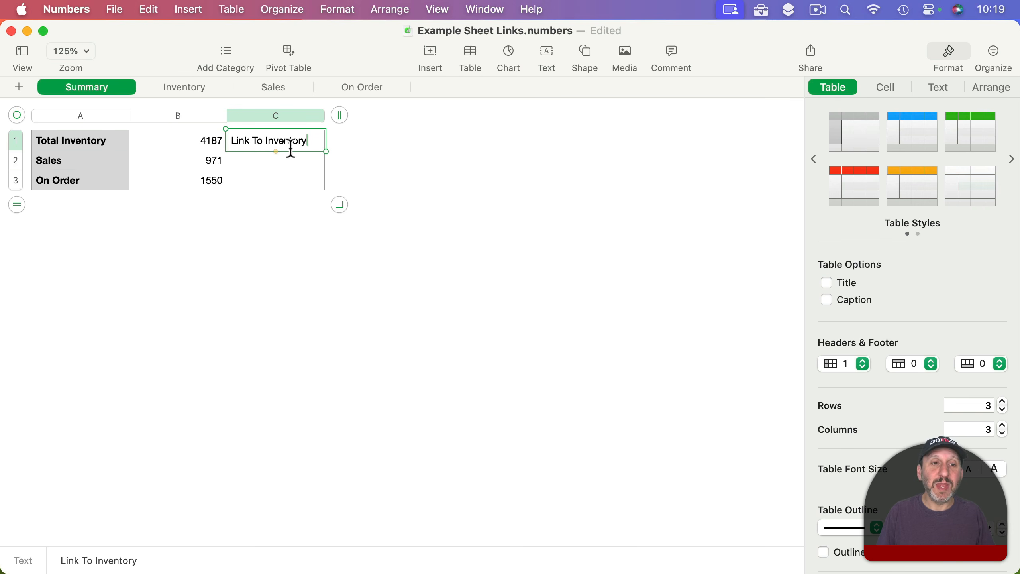
Add a sheet link to the whole "Link To Inventory" text in cell C1, with the Inventory sheet as its destination
left_click_drag(231, 141, 315, 142)
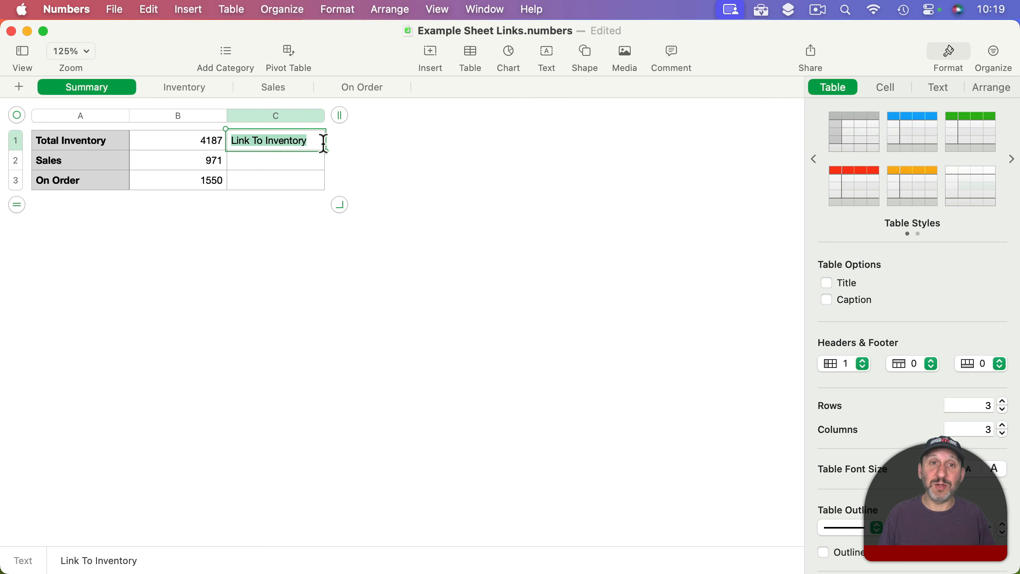
left_click(349, 9)
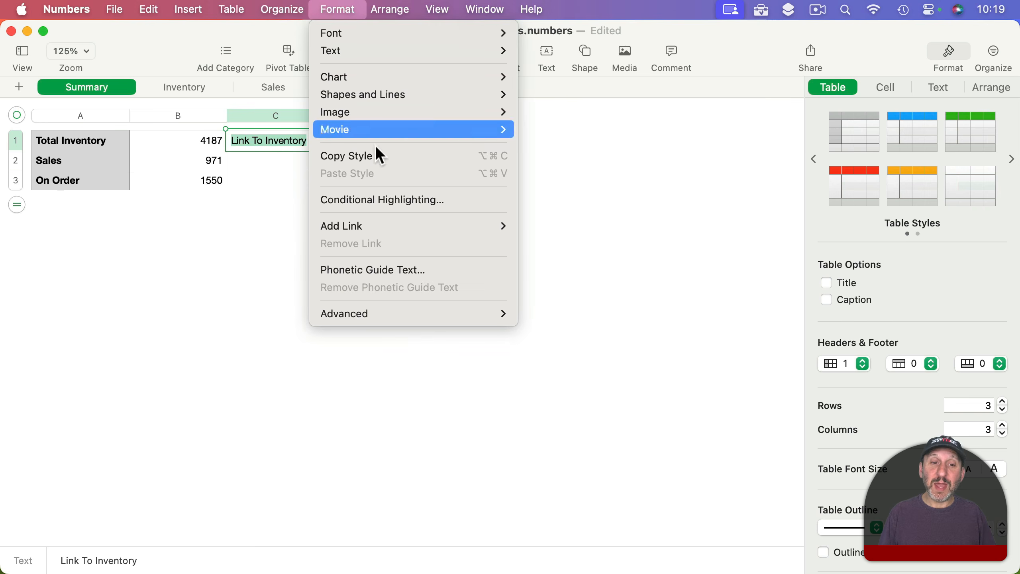
mouse_move(377, 229)
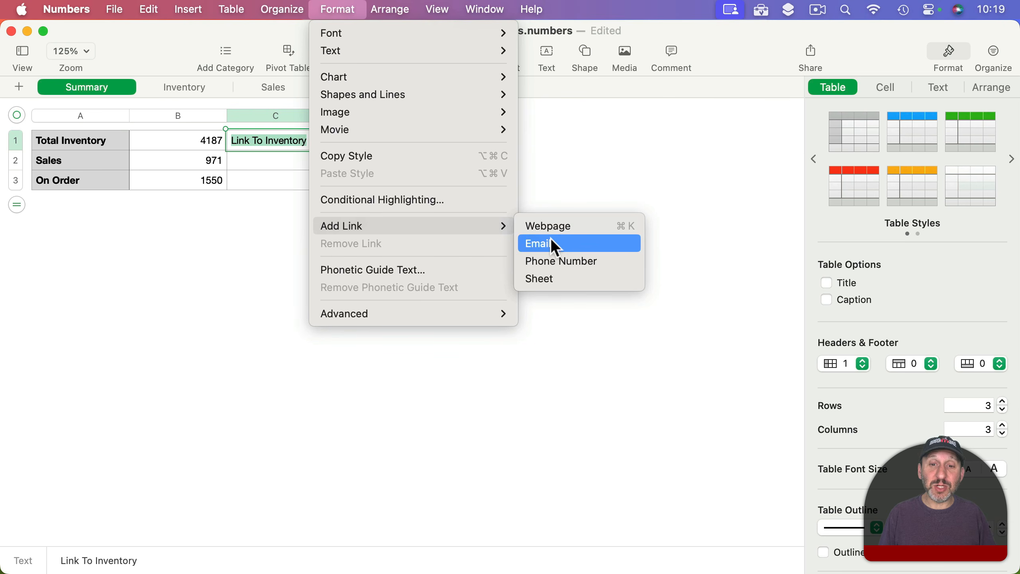
left_click(544, 278)
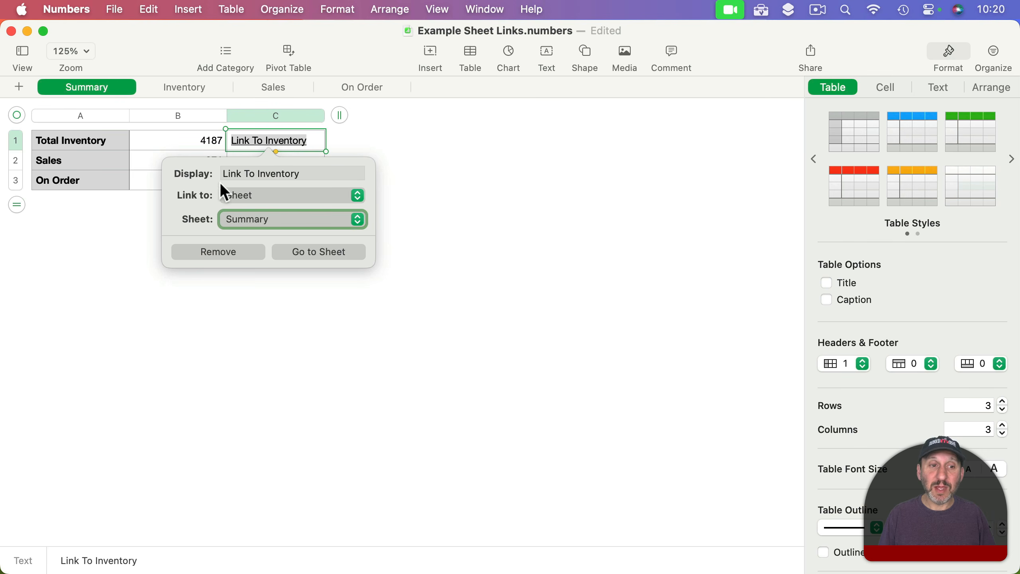
left_click(268, 192)
left_click(162, 199)
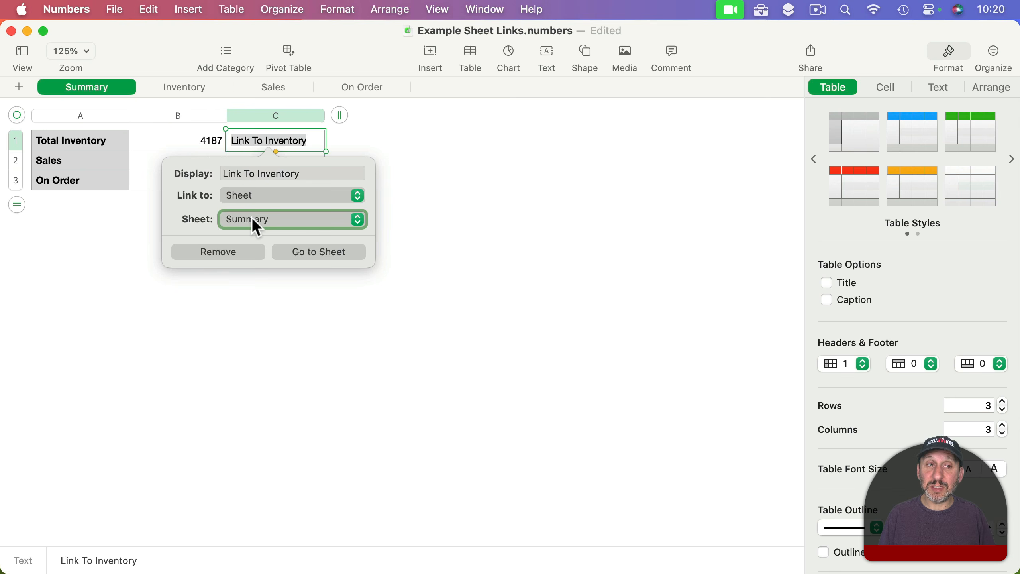
left_click(293, 221)
left_click(282, 235)
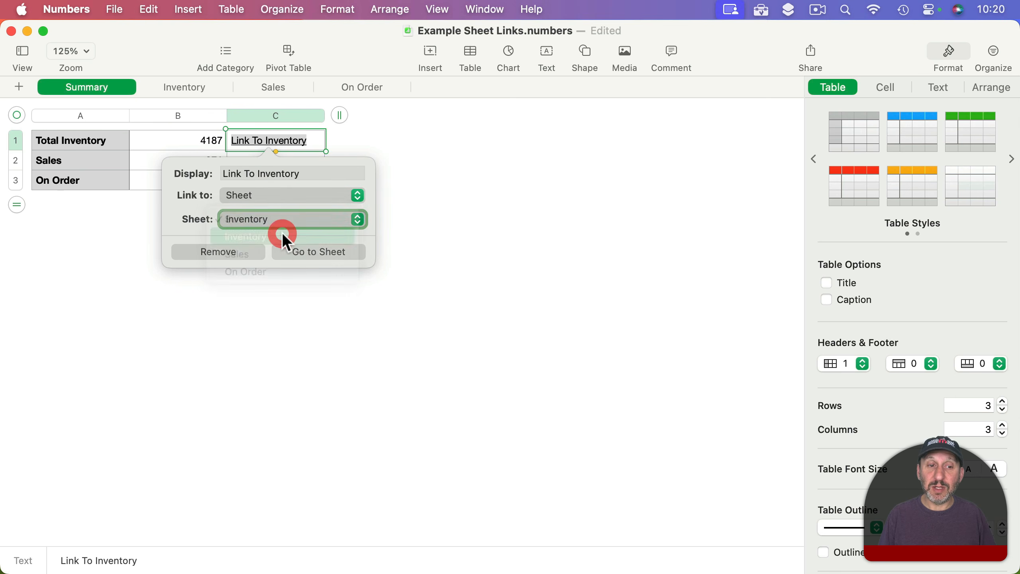
left_click(452, 219)
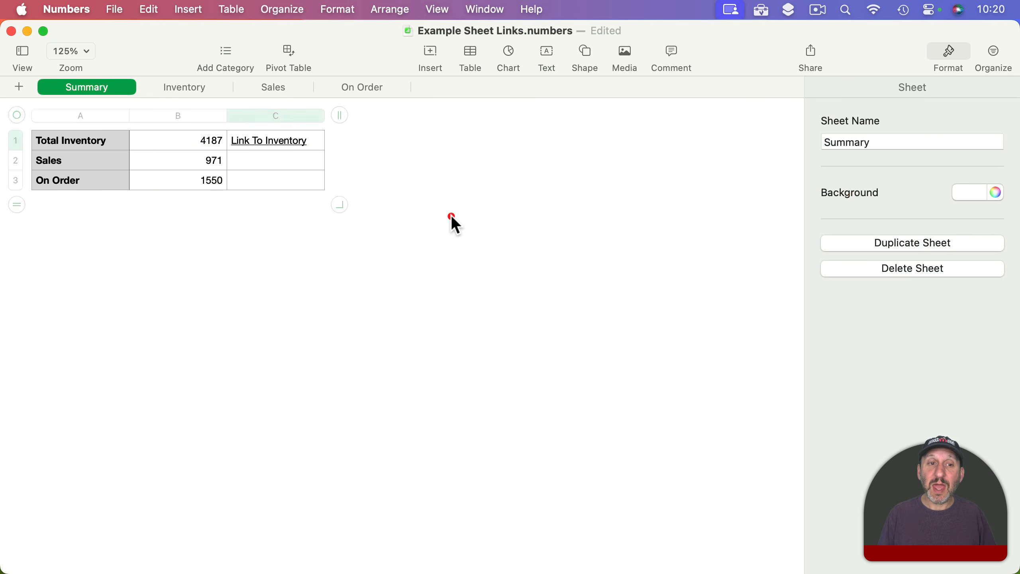
Test the link in cell C1, return to the Summary sheet, and browse the Inventory and Sales sheets for comparison
left_click(263, 144)
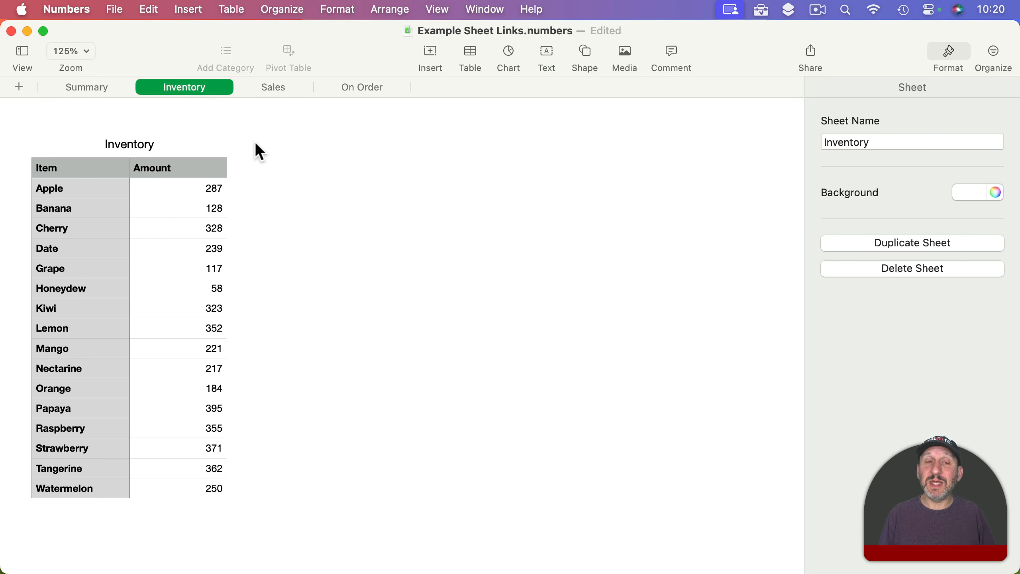
left_click(76, 92)
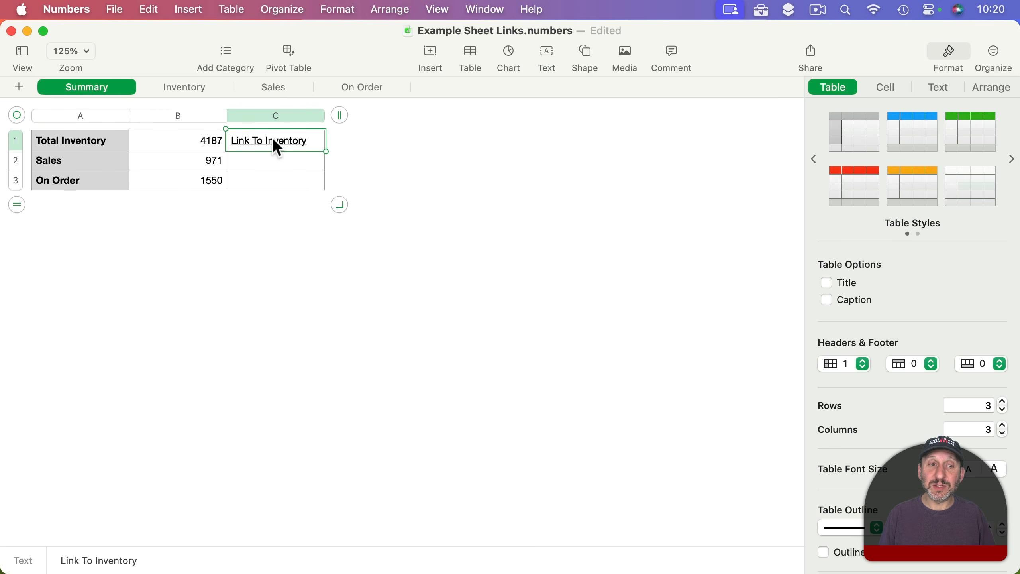
left_click(280, 178)
left_click(51, 142)
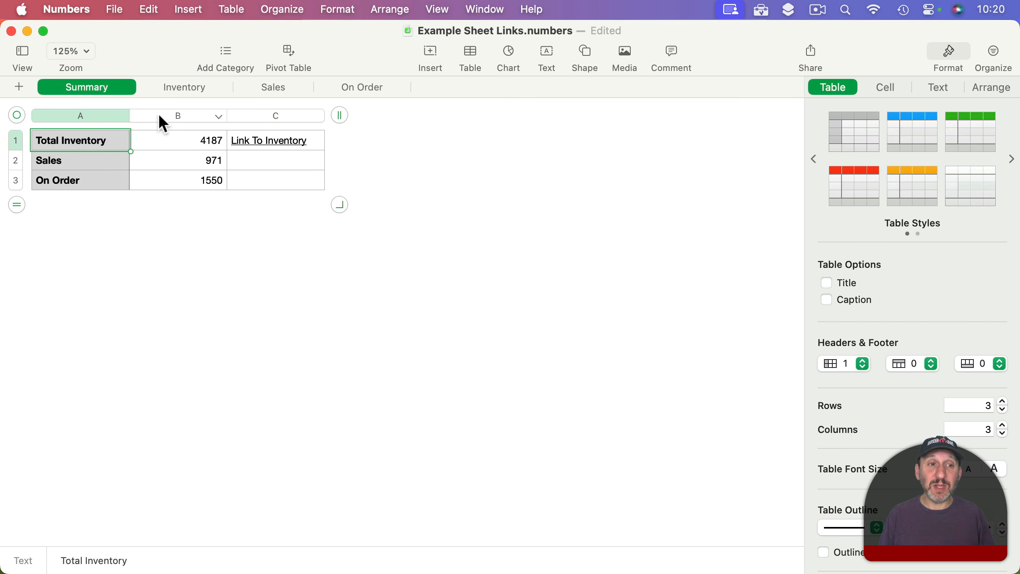
left_click(183, 91)
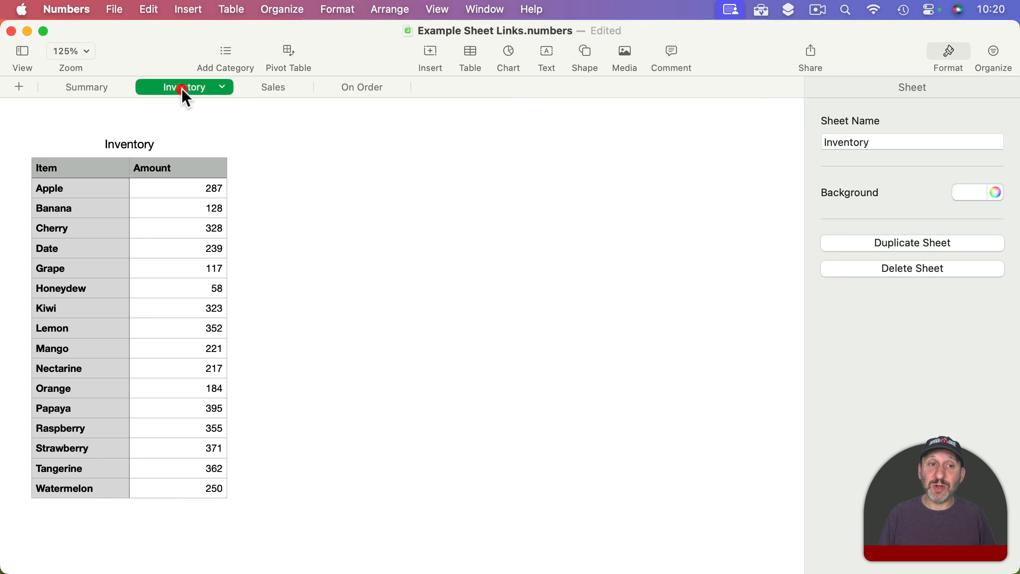
left_click(277, 90)
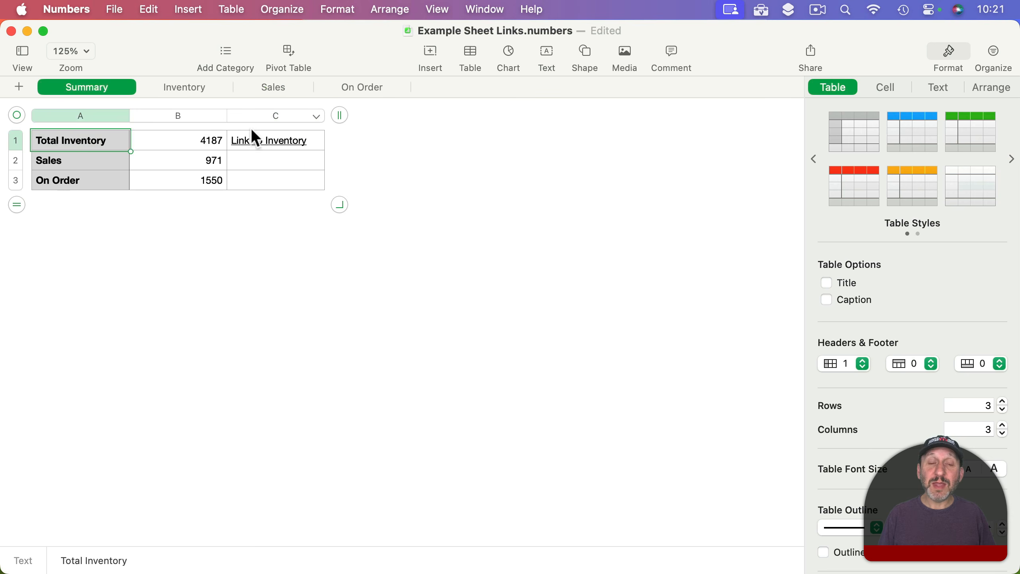
left_click(184, 91)
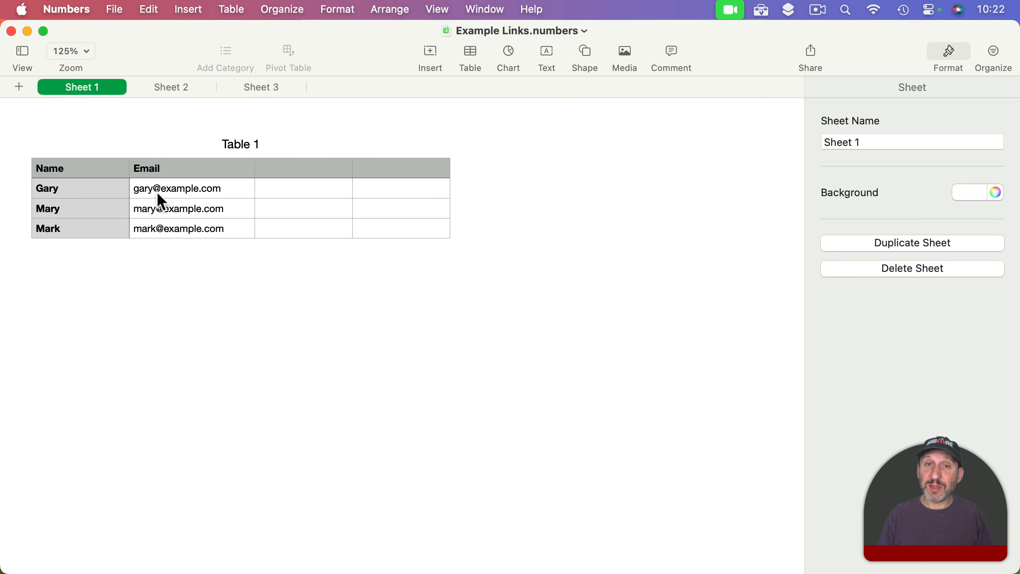
In Example Links.numbers, turn the first contact's email address in cell B2 of Sheet 1 into an email link and open its link options
left_click(181, 192)
double_click(222, 188)
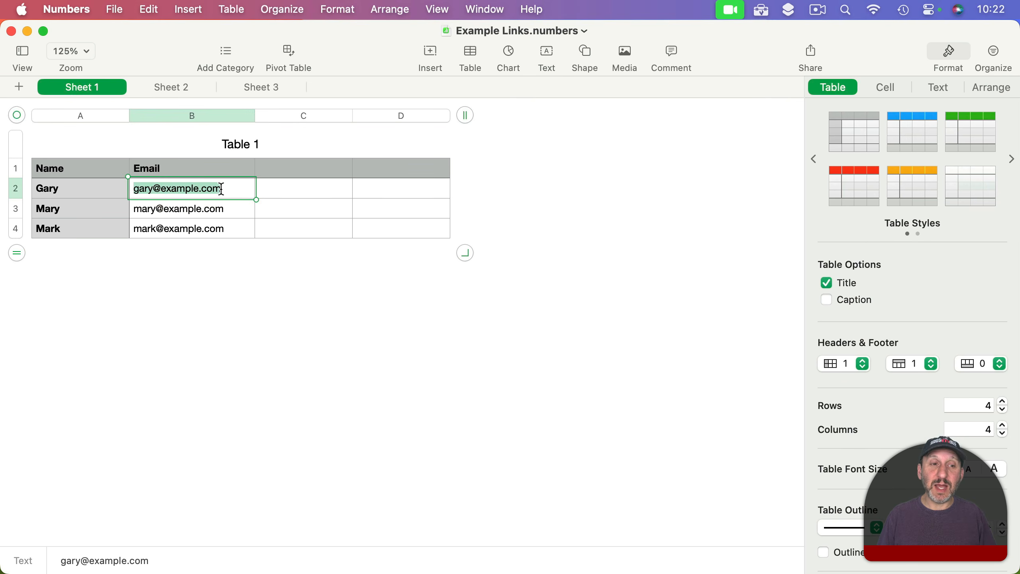
left_click(317, 10)
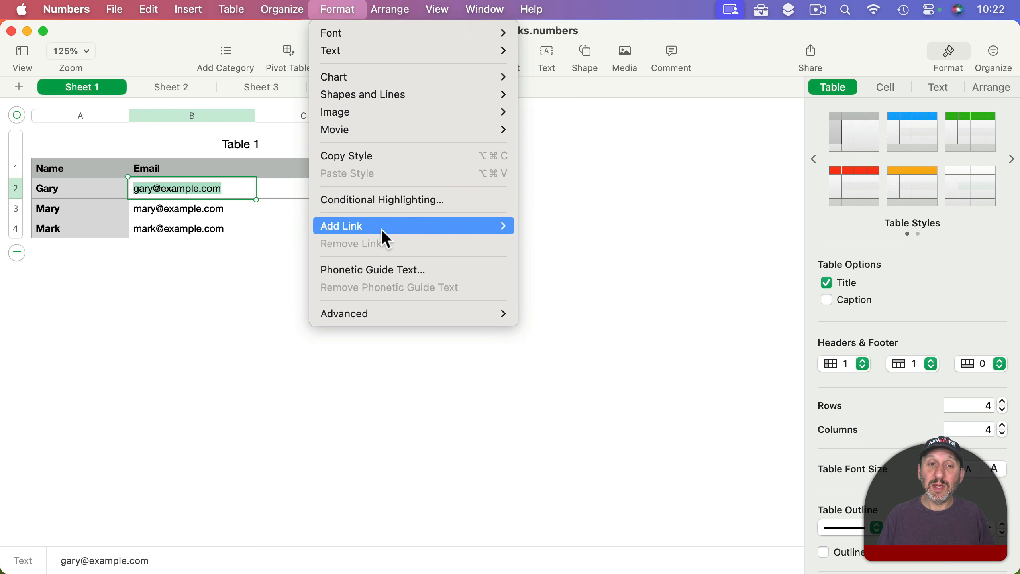
mouse_move(383, 230)
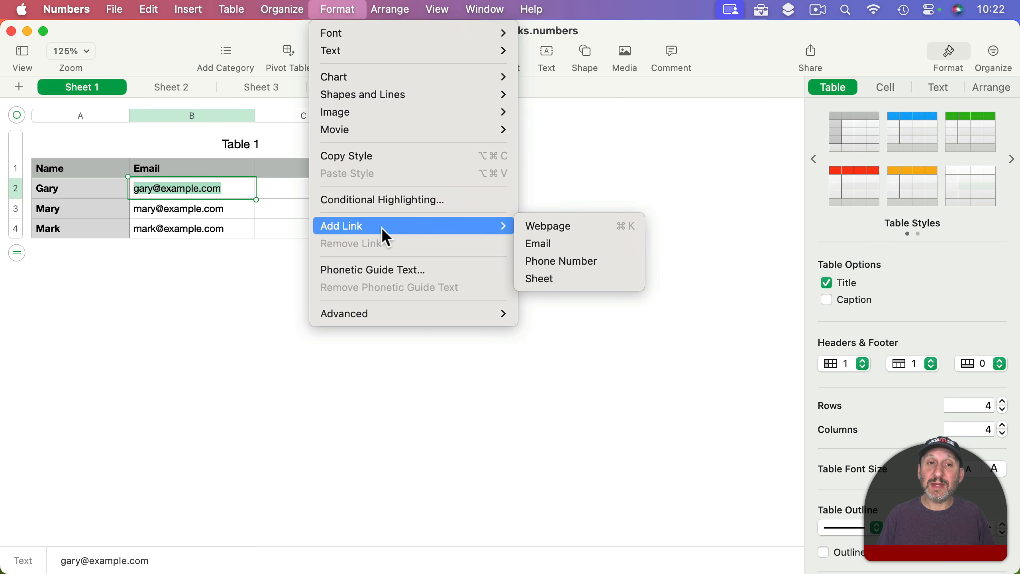
left_click(558, 243)
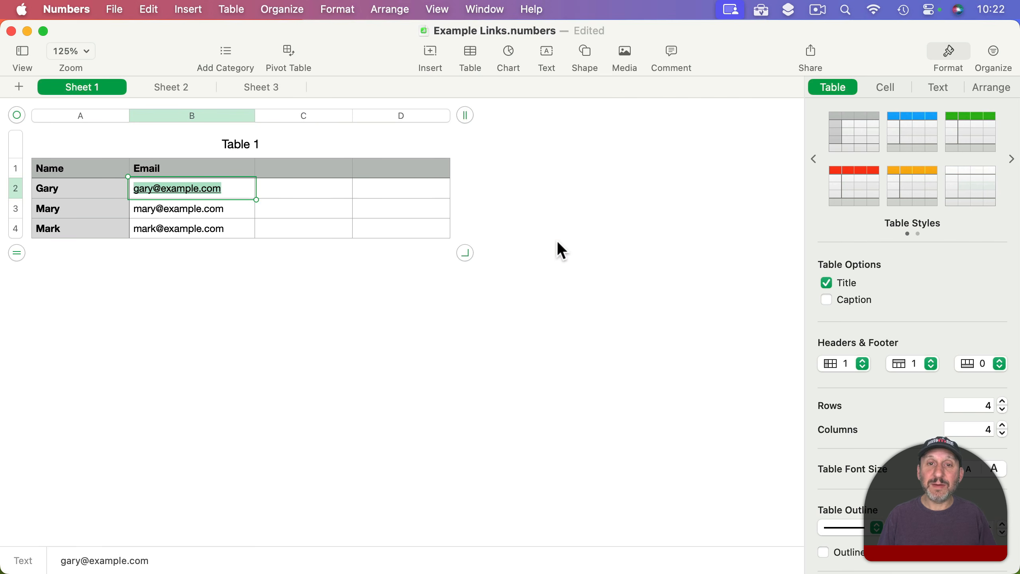
left_click(200, 188)
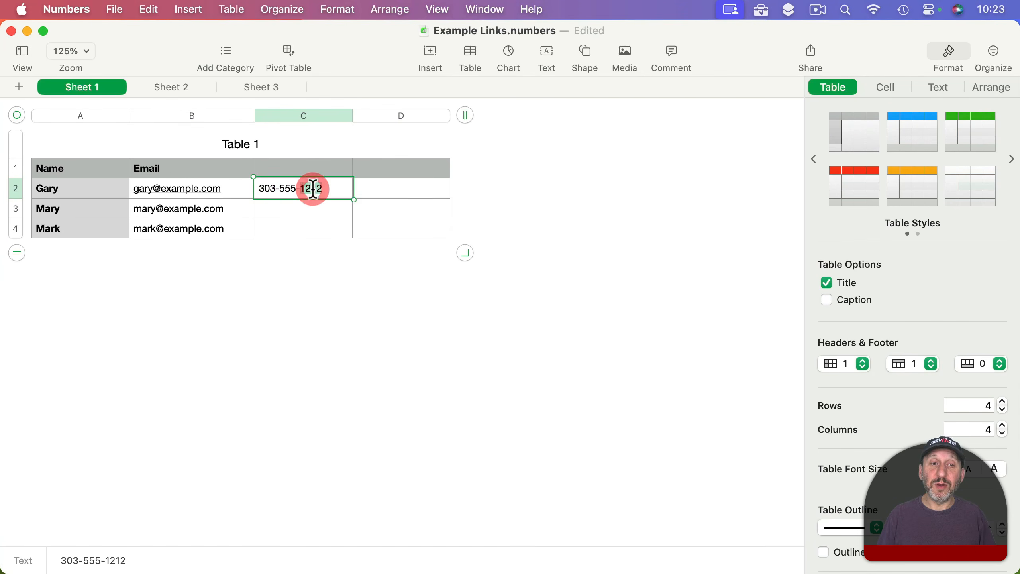
Turn the first contact's phone number in cell C2 into a phone number link and try calling from it
triple_click(314, 189)
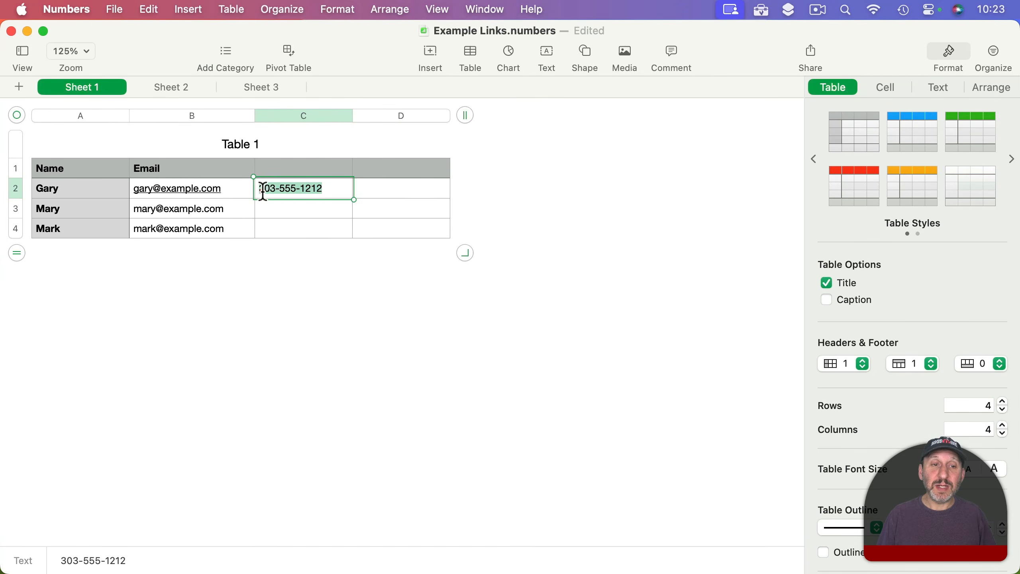
left_click(355, 9)
mouse_move(438, 227)
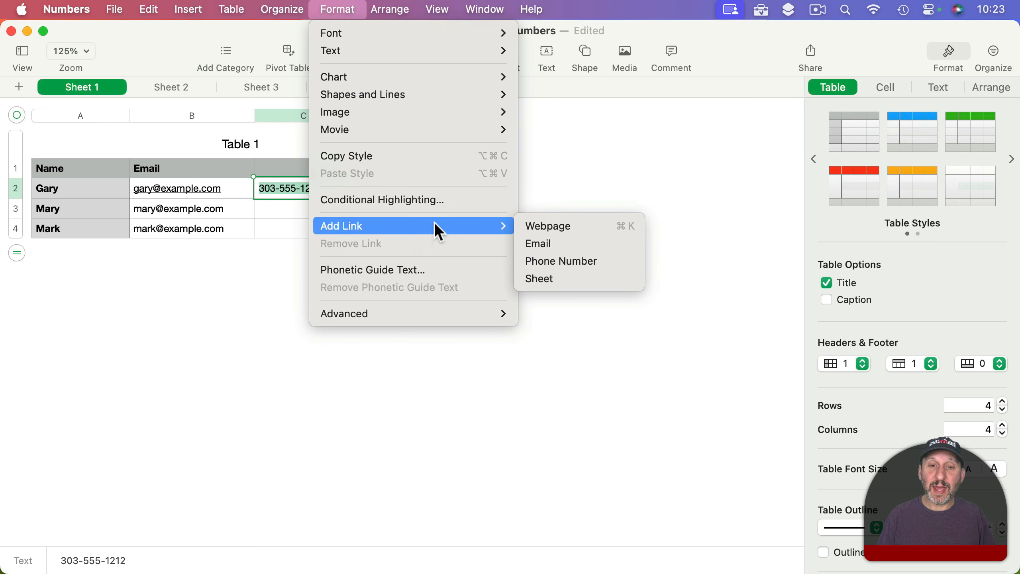
left_click(536, 258)
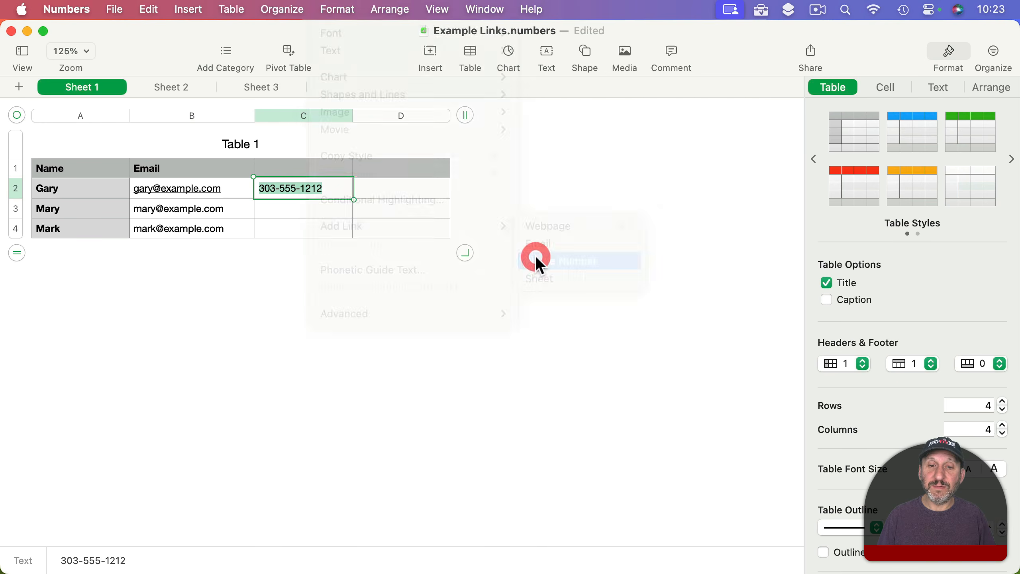
left_click(284, 189)
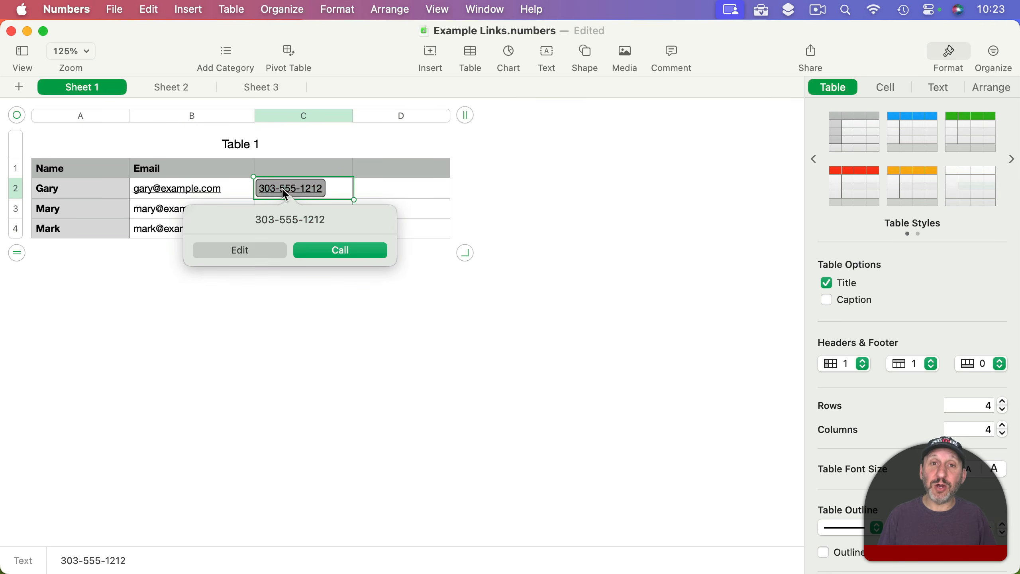
left_click(324, 251)
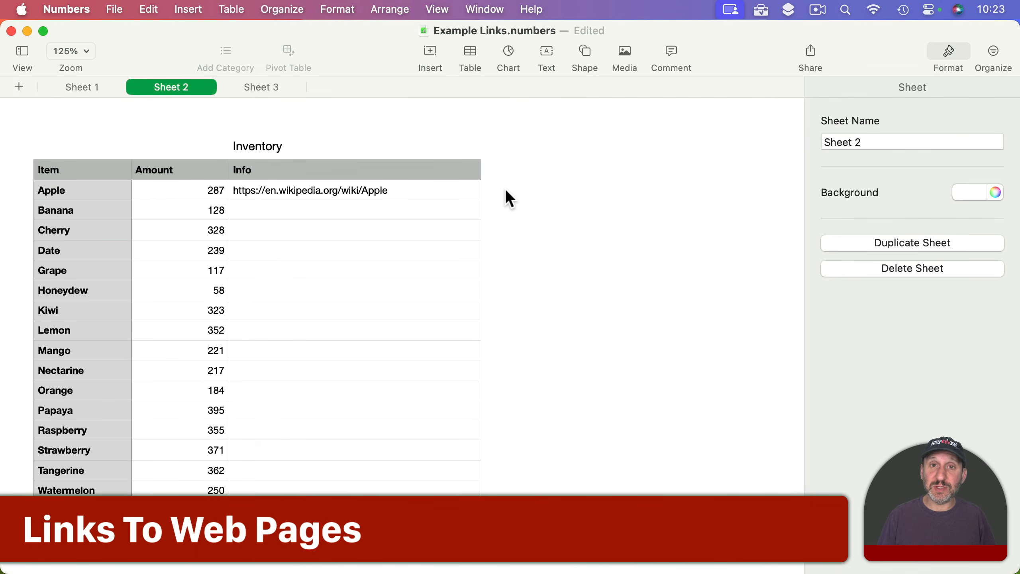
Turn the Wikipedia address in the Apple row's Info cell on Sheet 2 into a webpage link
left_click(282, 190)
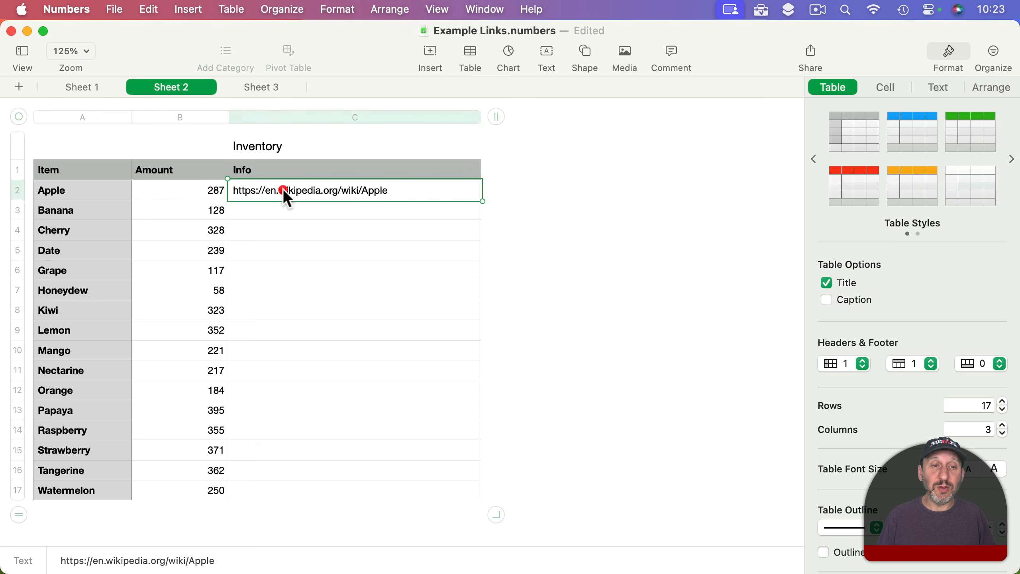
left_click(284, 189)
key("super+c")
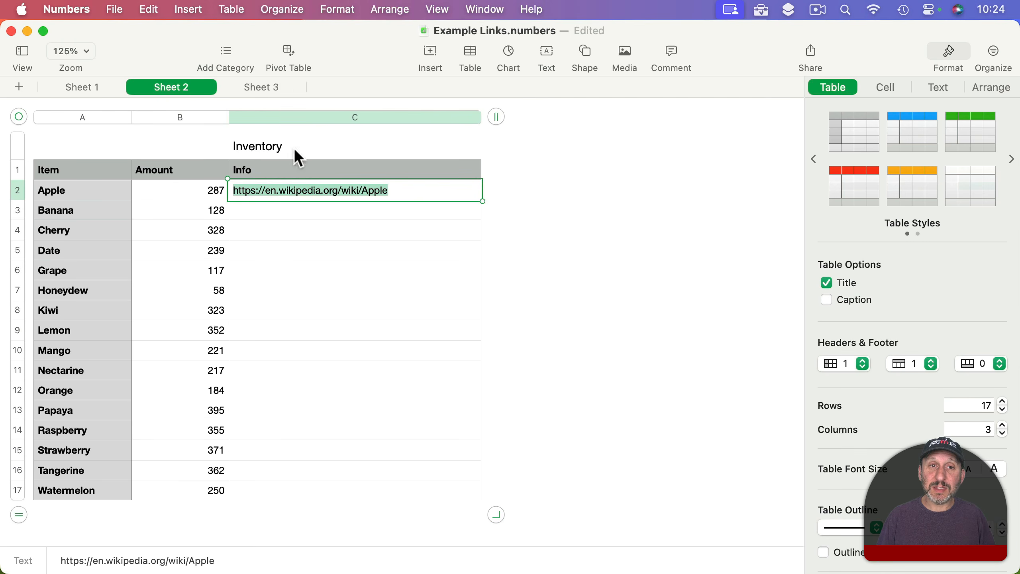
left_click(329, 11)
mouse_move(489, 225)
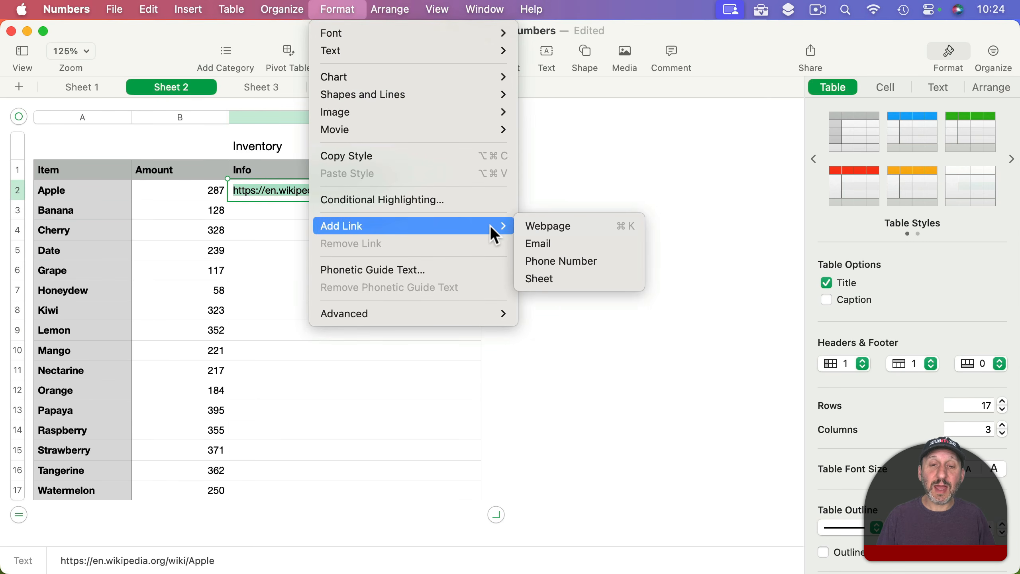
left_click(554, 227)
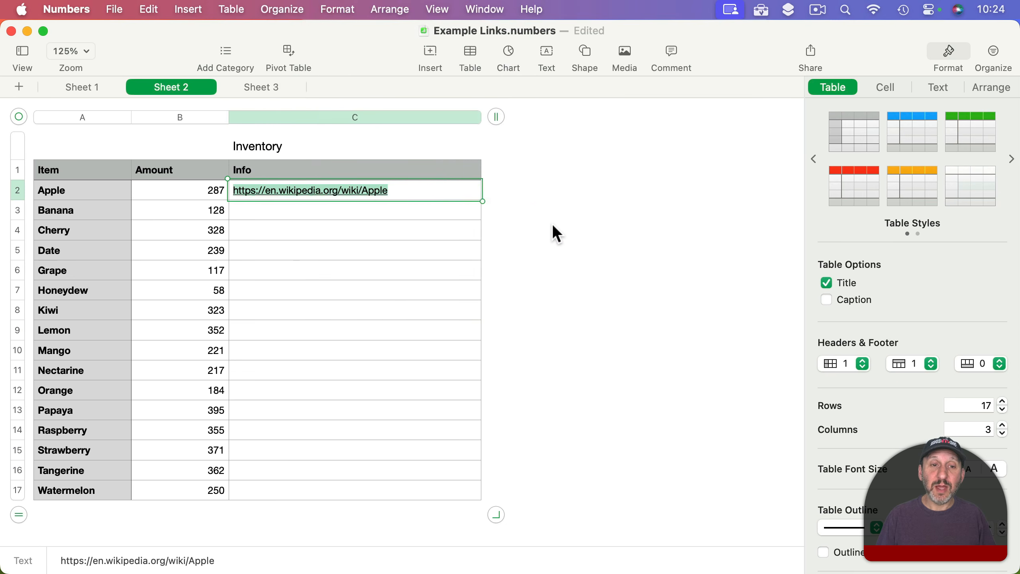
Replace the web address in the Apple row's Info cell on Sheet 2 with the text "Link"
left_click(369, 191)
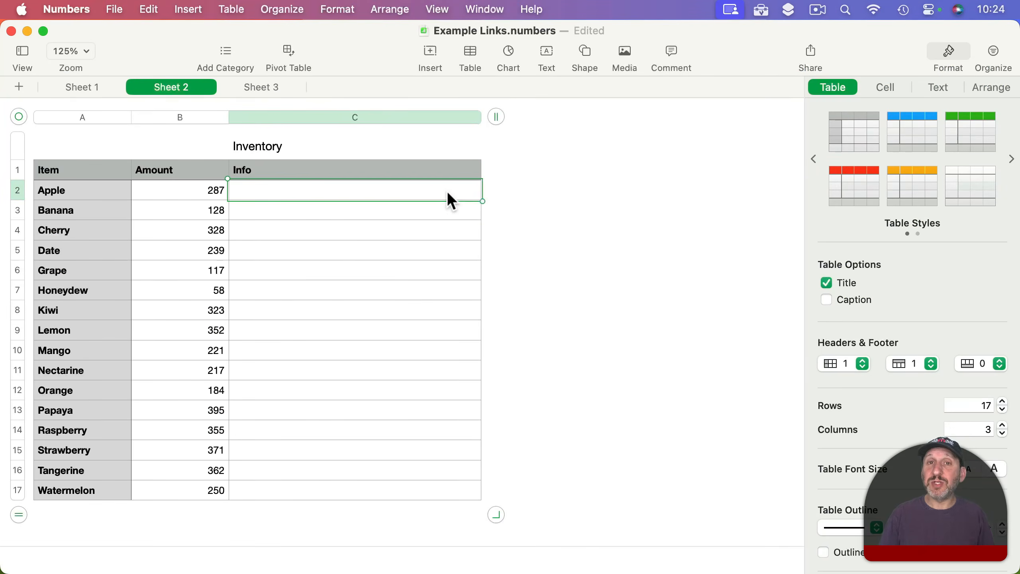
type("Link")
key("Return")
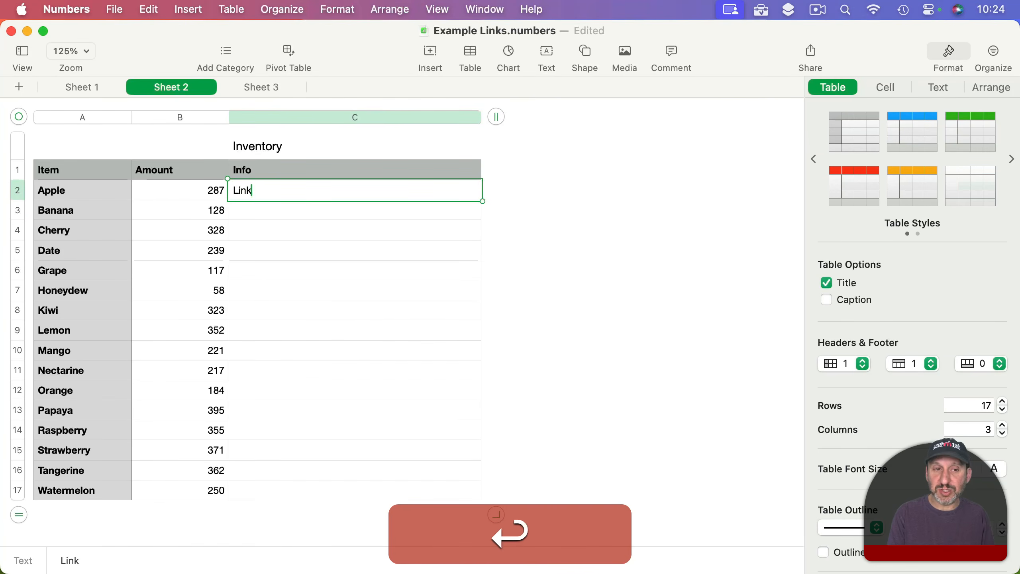
double_click(244, 190)
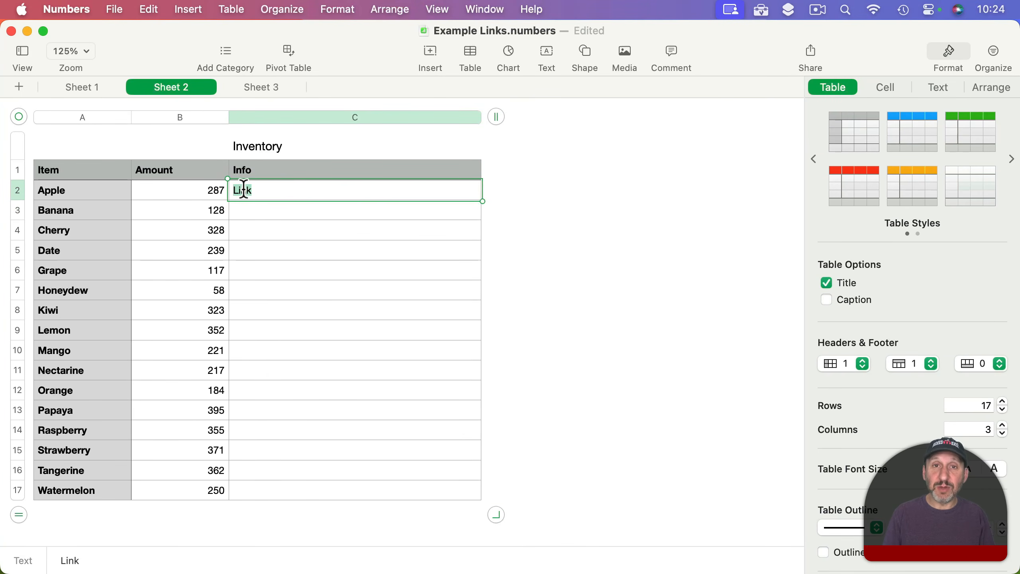
key("super+k")
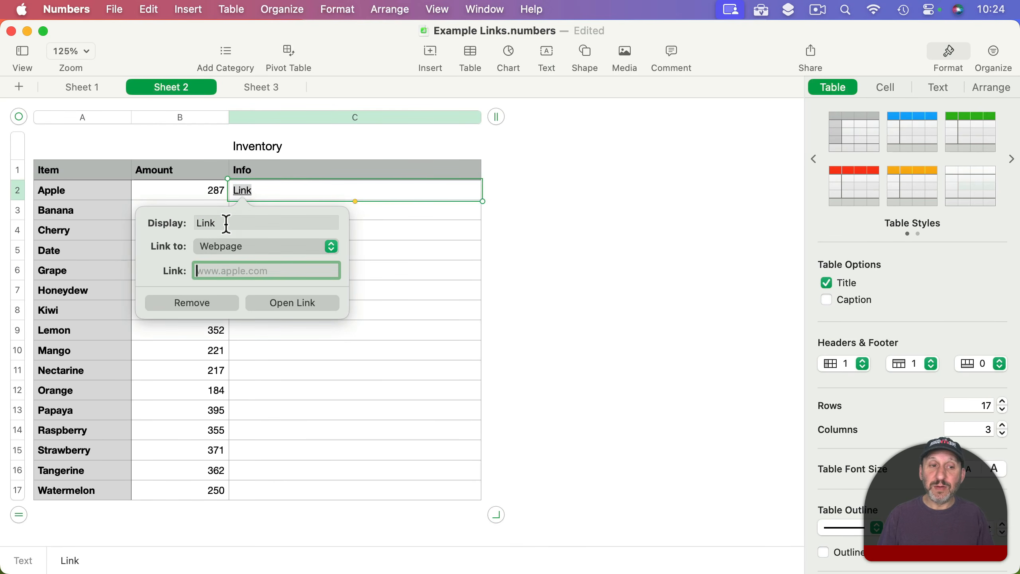
left_click(176, 223)
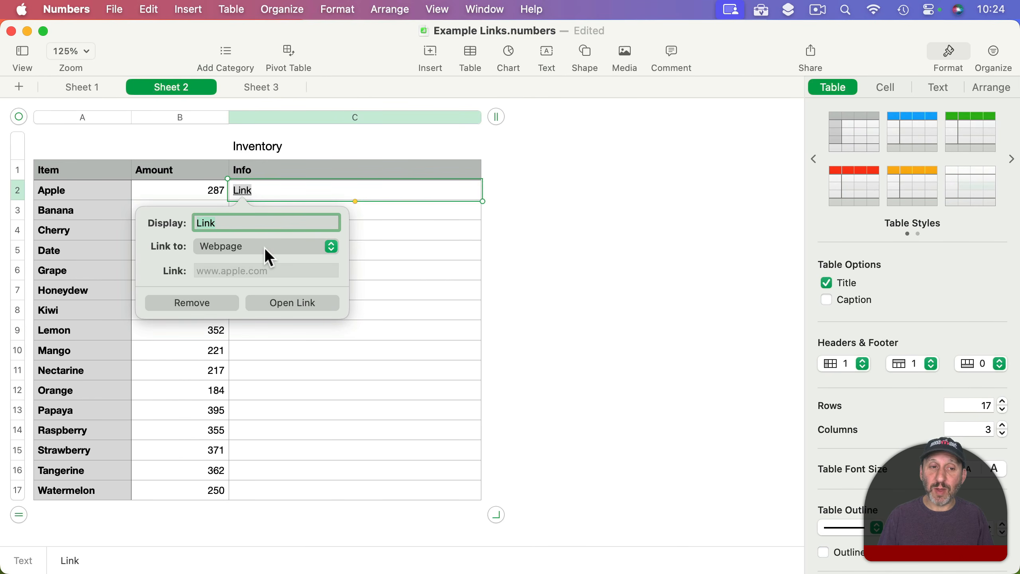
left_click(229, 270)
key("super+v")
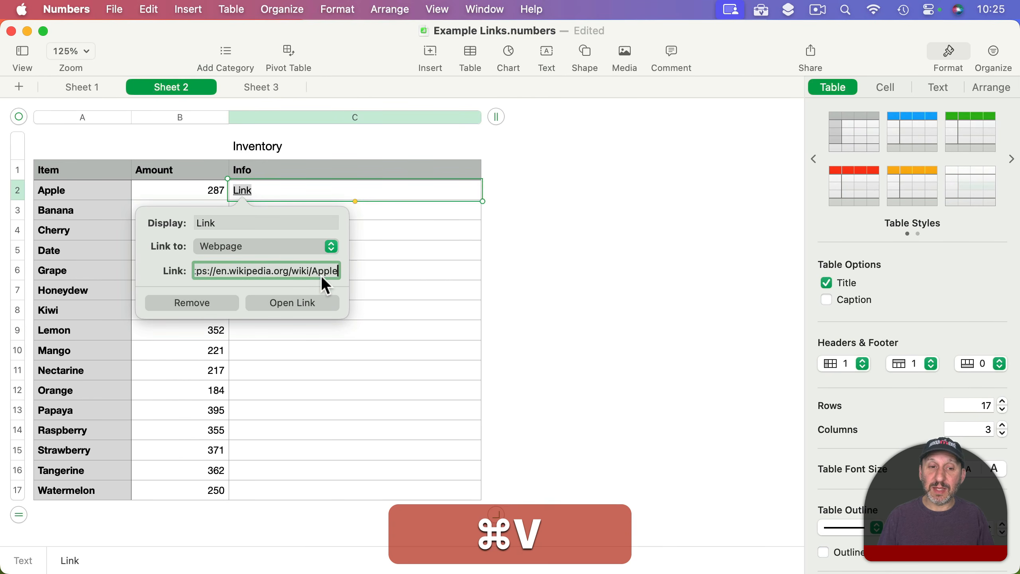
left_click(516, 241)
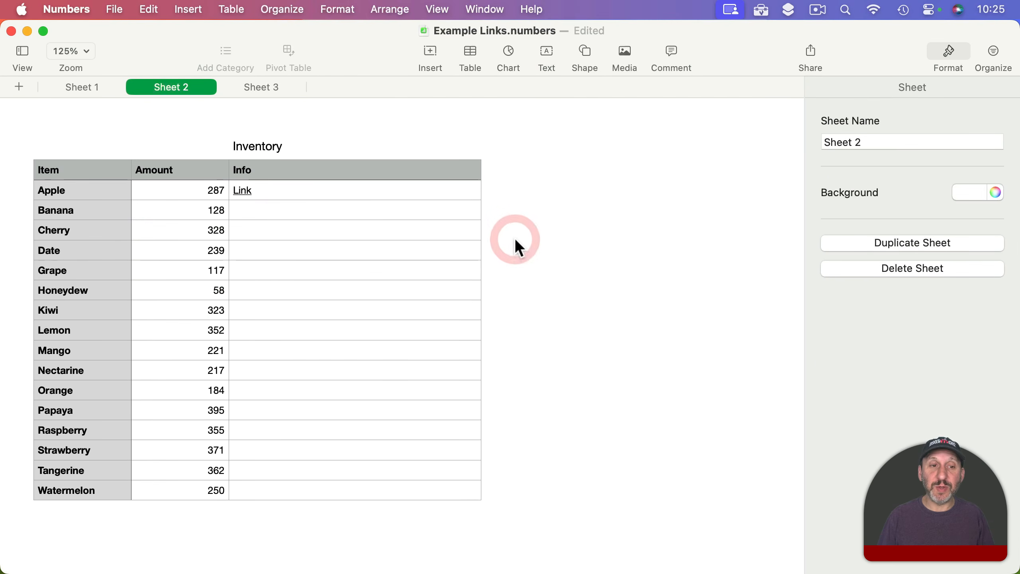
left_click(246, 194)
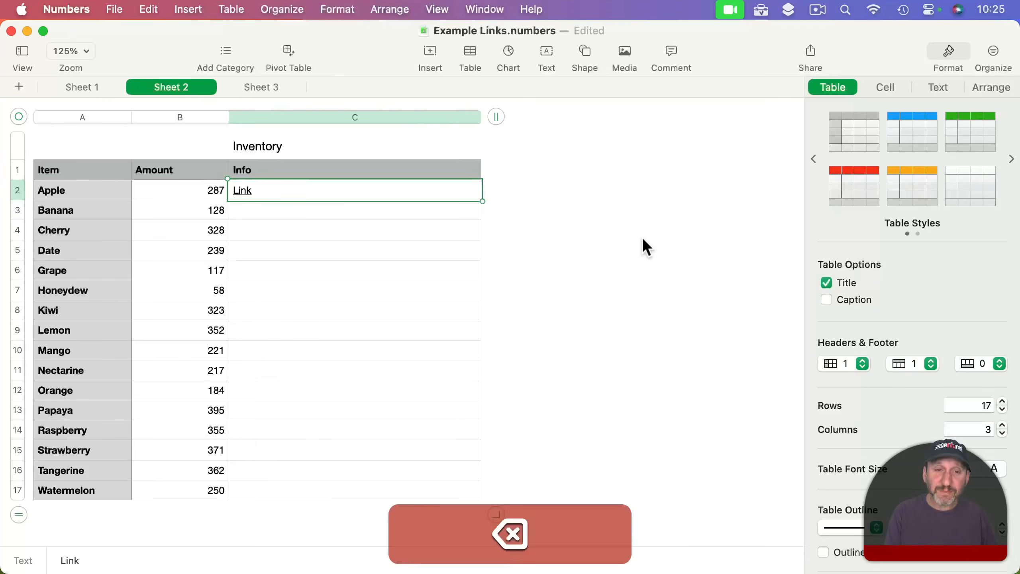
Clear the Apple row's Info cell and look up the HYPERLINK function's description for a new formula there
key("BackSpace")
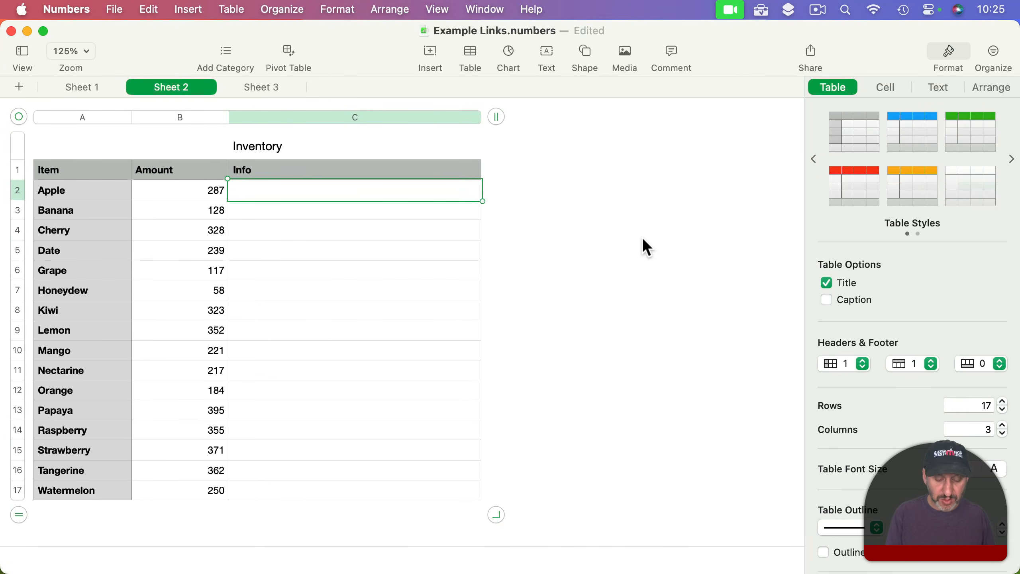
key("equal")
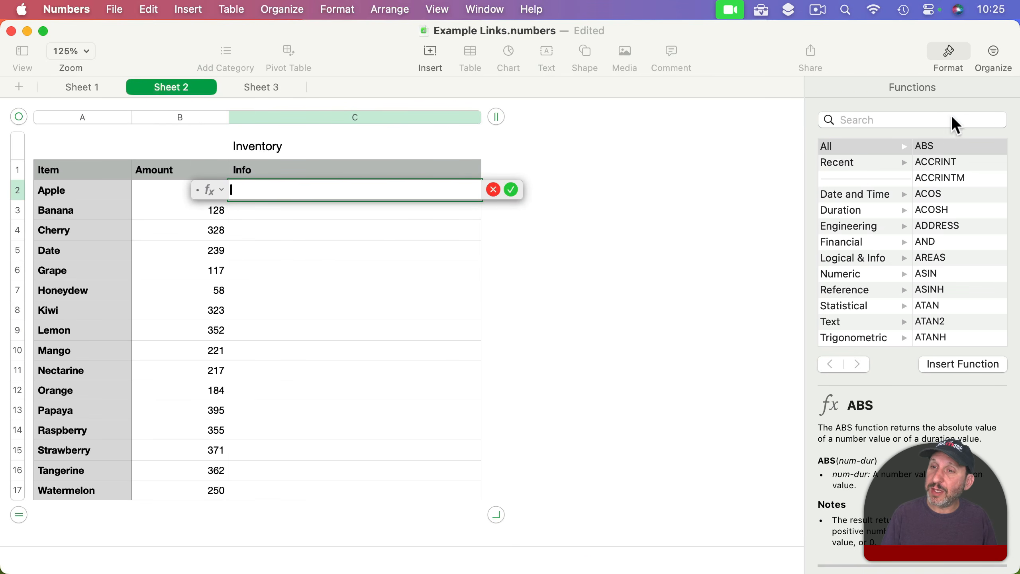
left_click(892, 123)
type("hyper")
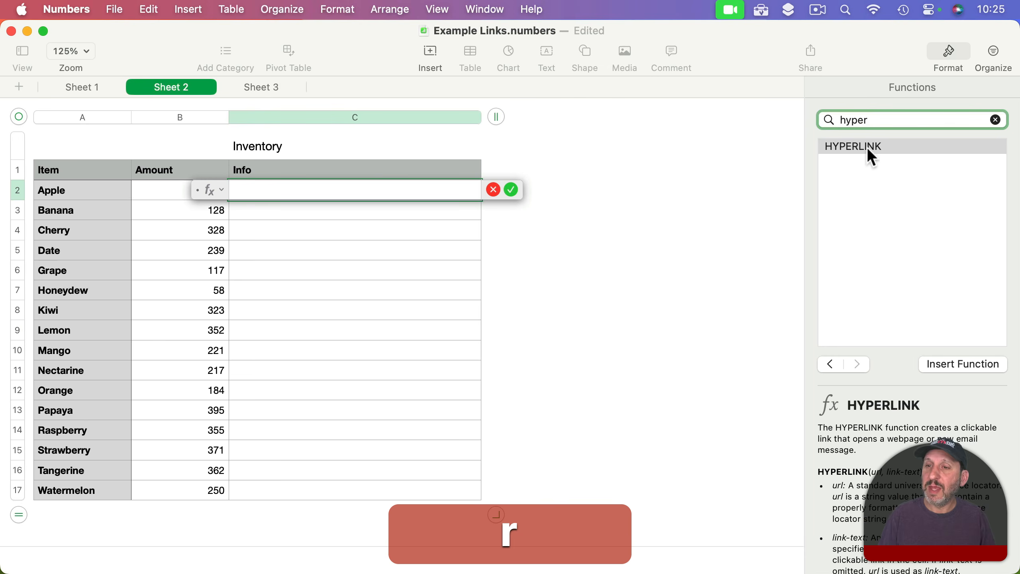
left_click(867, 148)
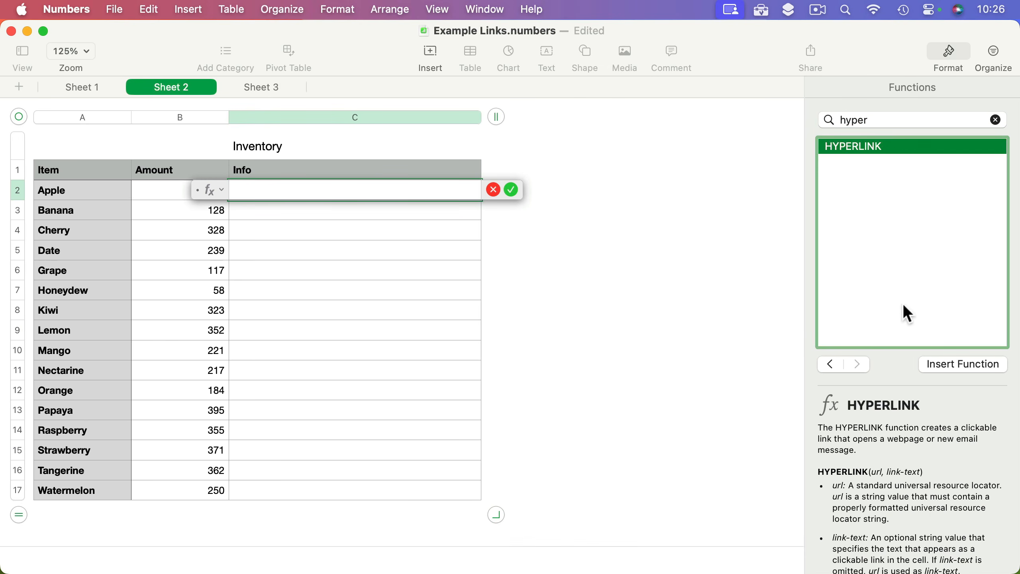
scroll(906, 478, "down", 3)
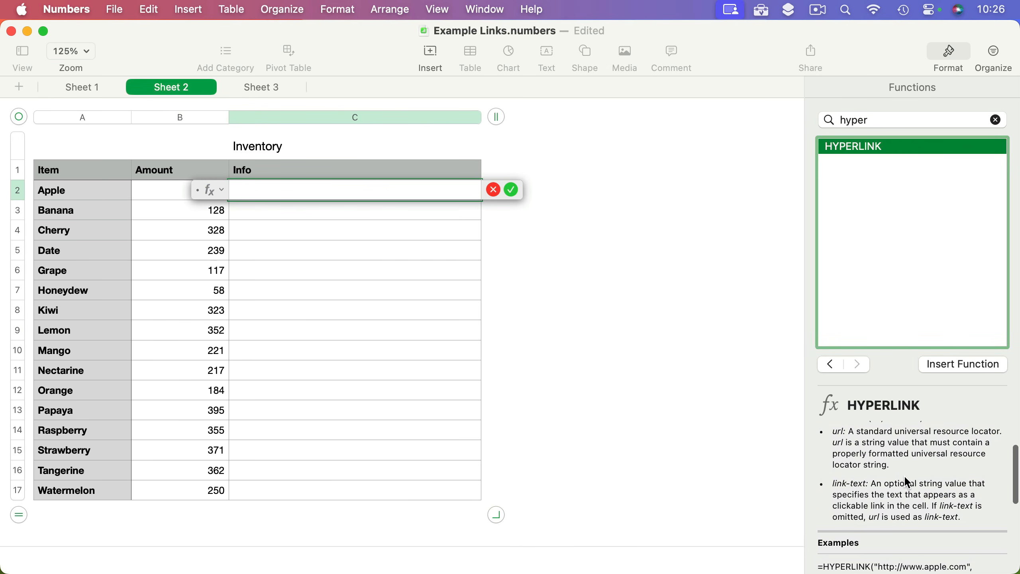
scroll(907, 479, "down", 2)
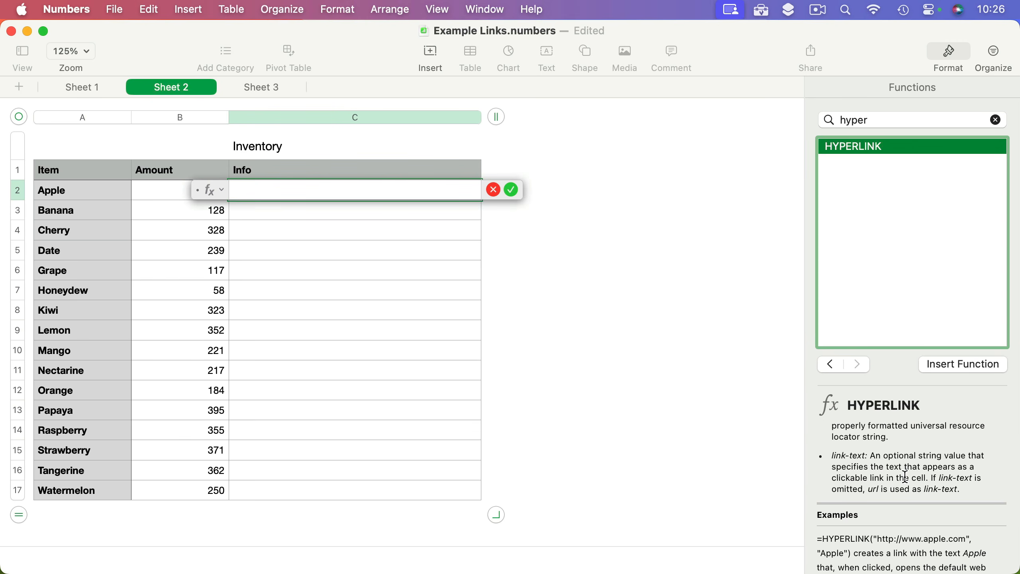
scroll(906, 476, "up", 2)
scroll(906, 477, "up", 2)
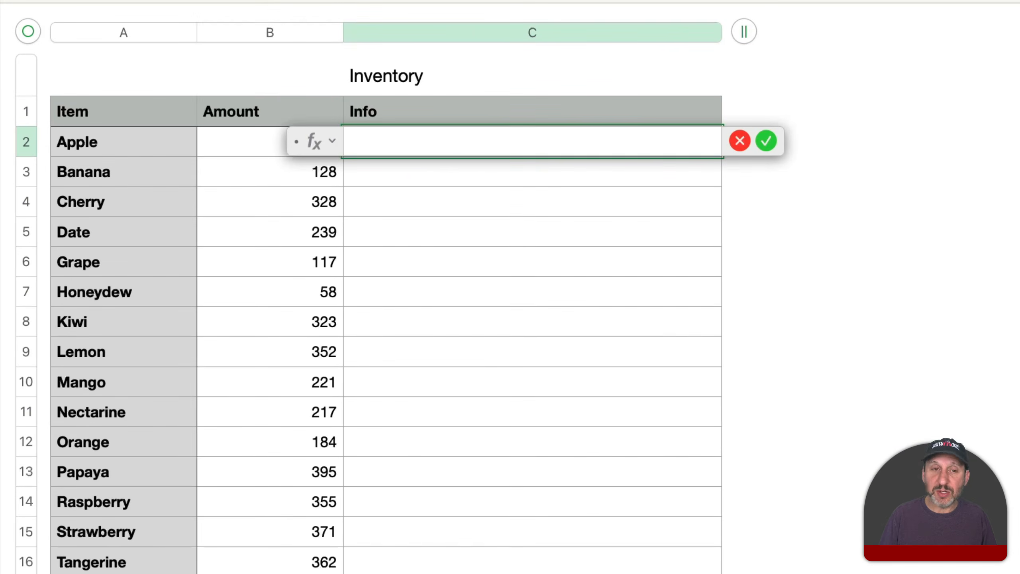
left_click(1018, 86)
left_click(478, 143)
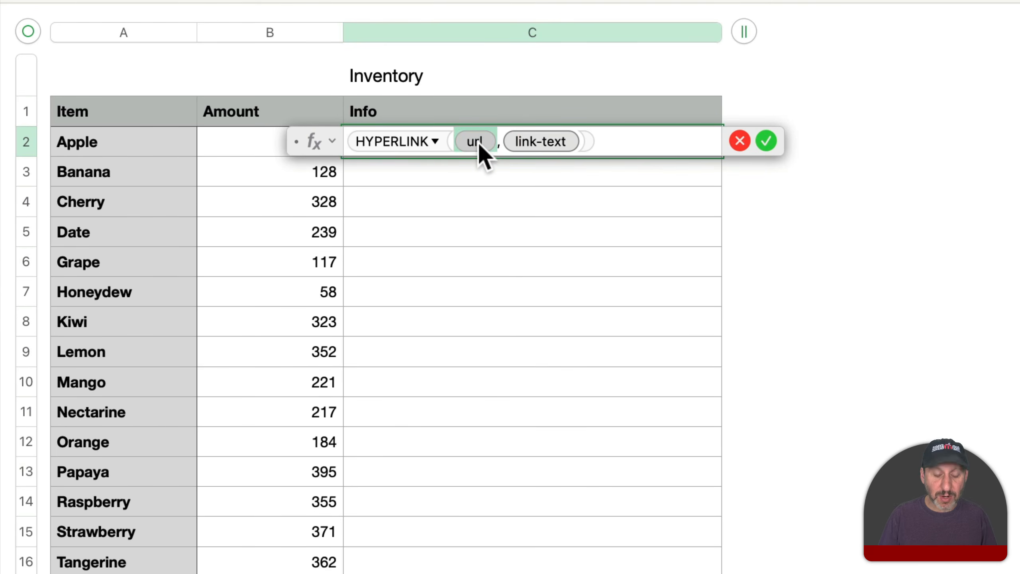
type("\"")
key("super+v")
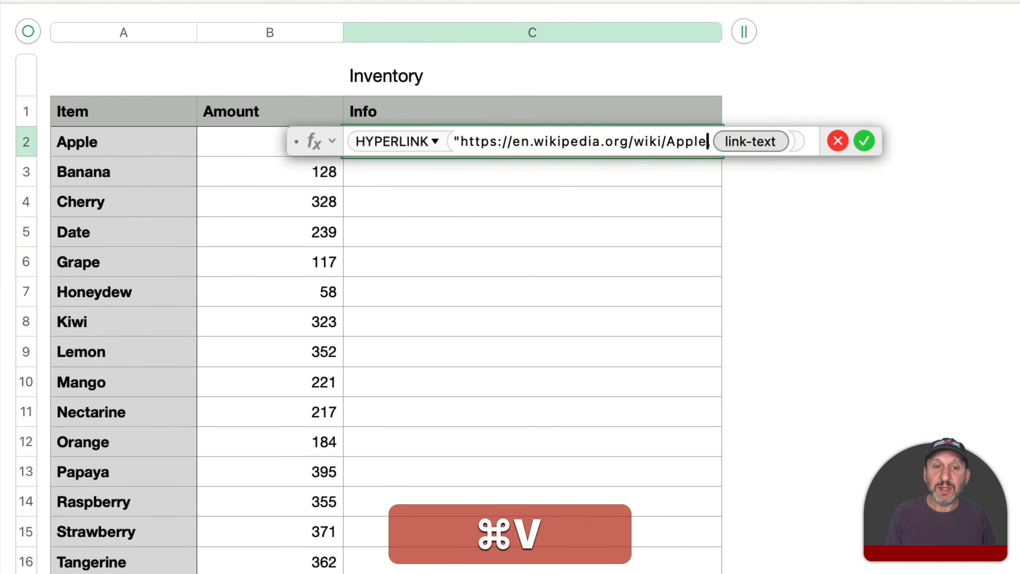
type("\"")
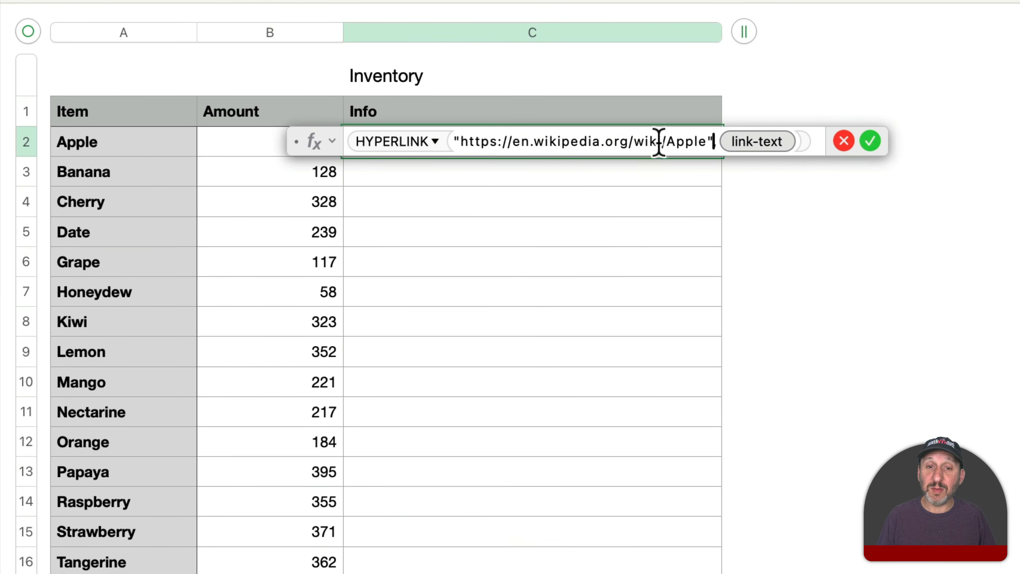
Set the HYPERLINK formula's link text to "Apple Web Page", commit the formula and try the link
type(",")
left_click(760, 143)
type("\"")
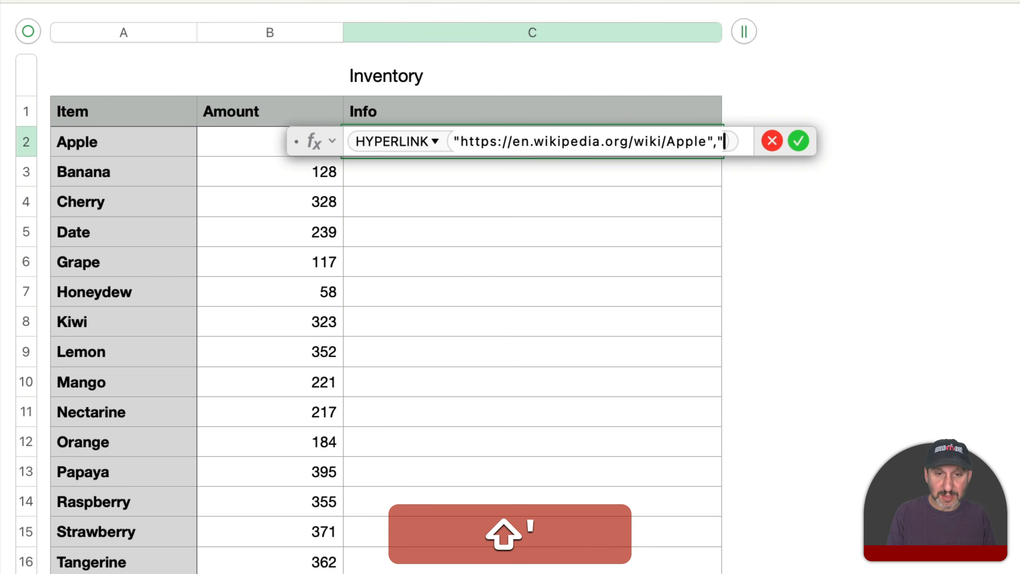
type("Apple ")
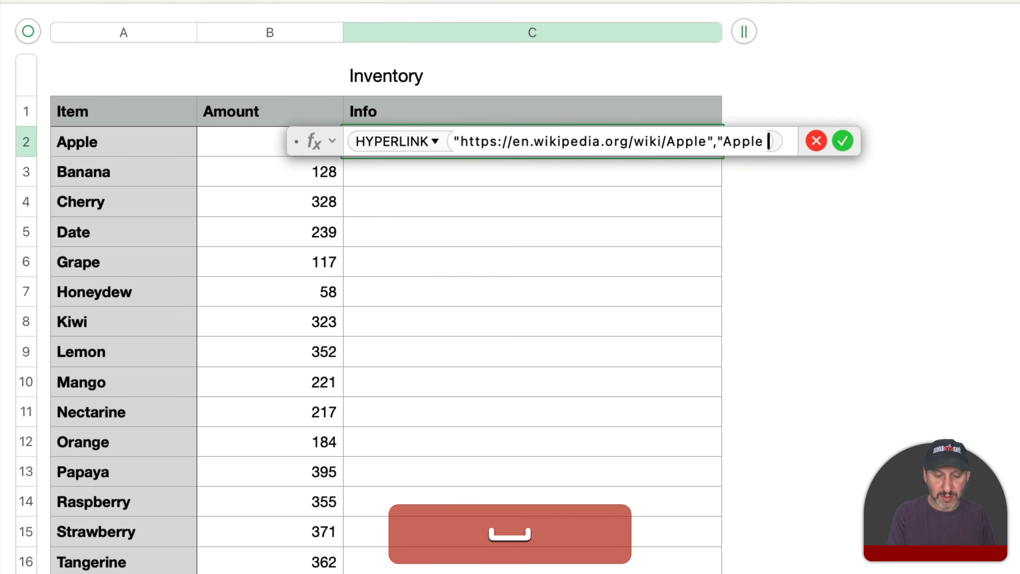
type("Web Page")
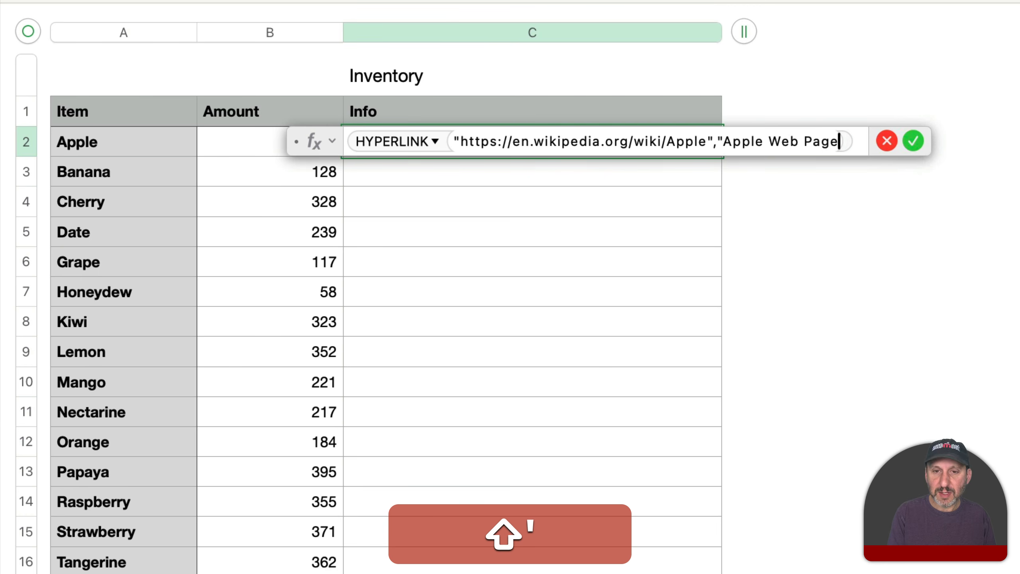
type("\"")
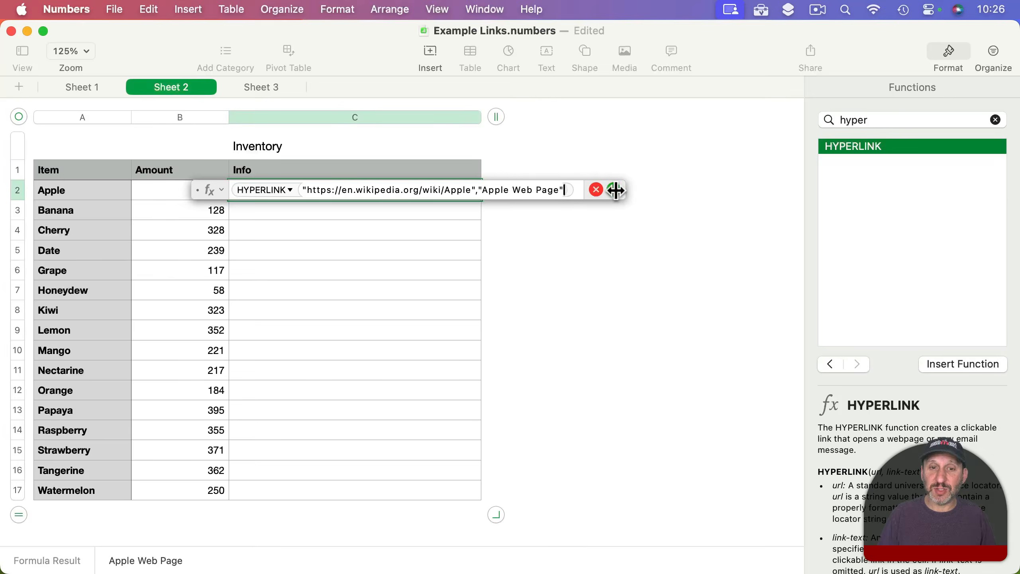
left_click(861, 152)
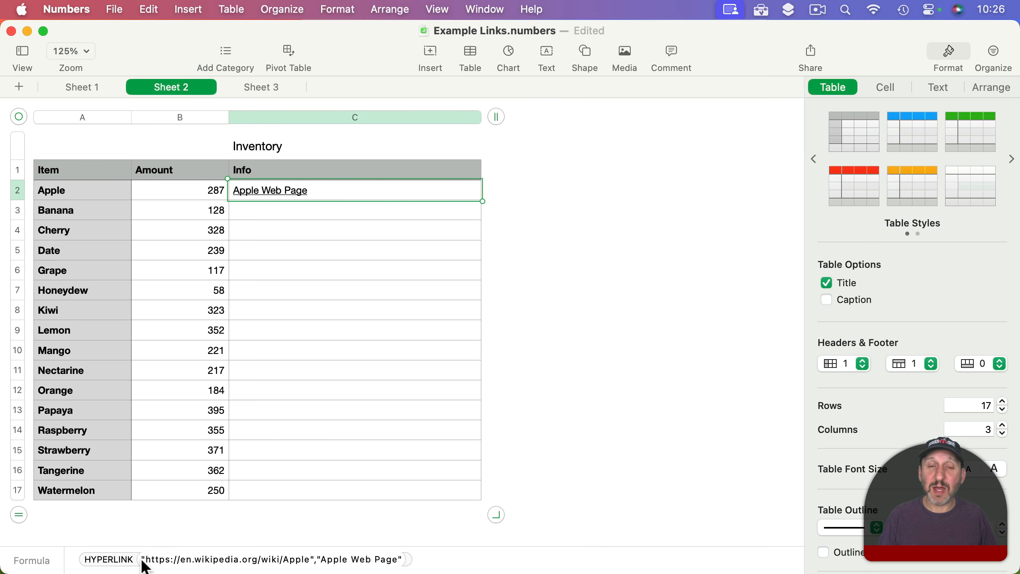
left_click(272, 192)
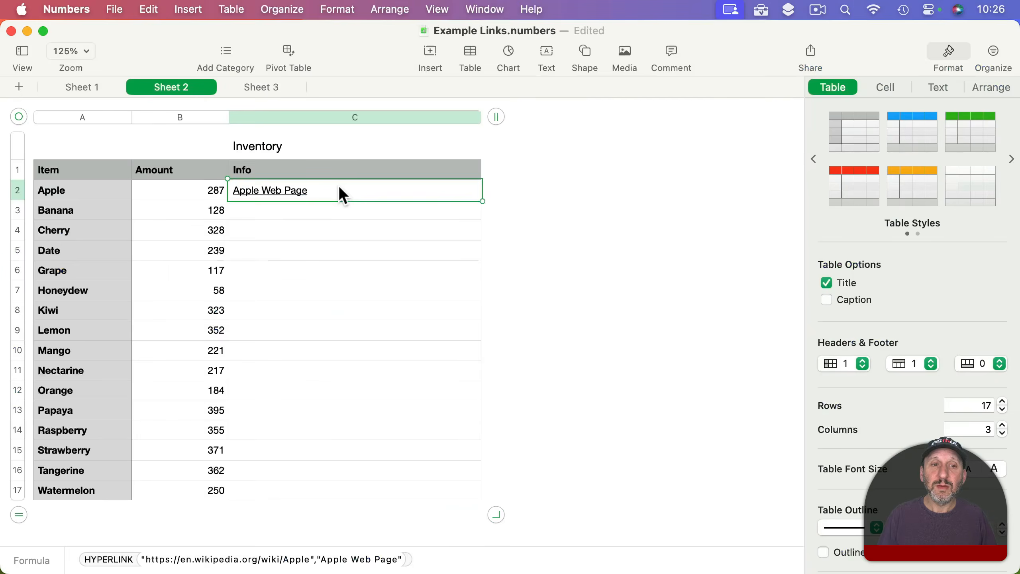
Replace the link text in the Apple row's HYPERLINK formula with a reference to the item name in cell A2
double_click(339, 189)
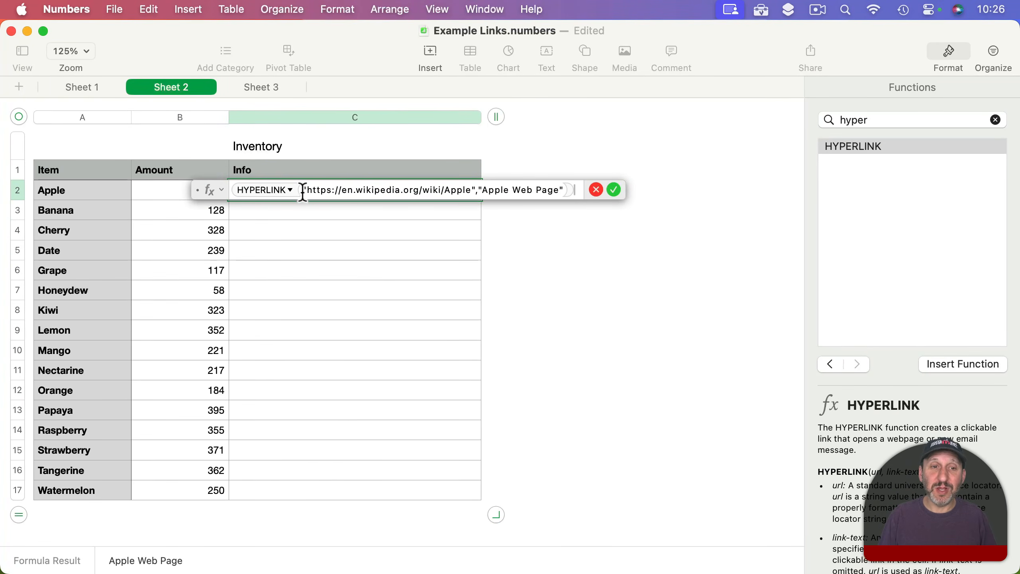
left_click_drag(303, 192, 563, 190)
left_click(331, 191)
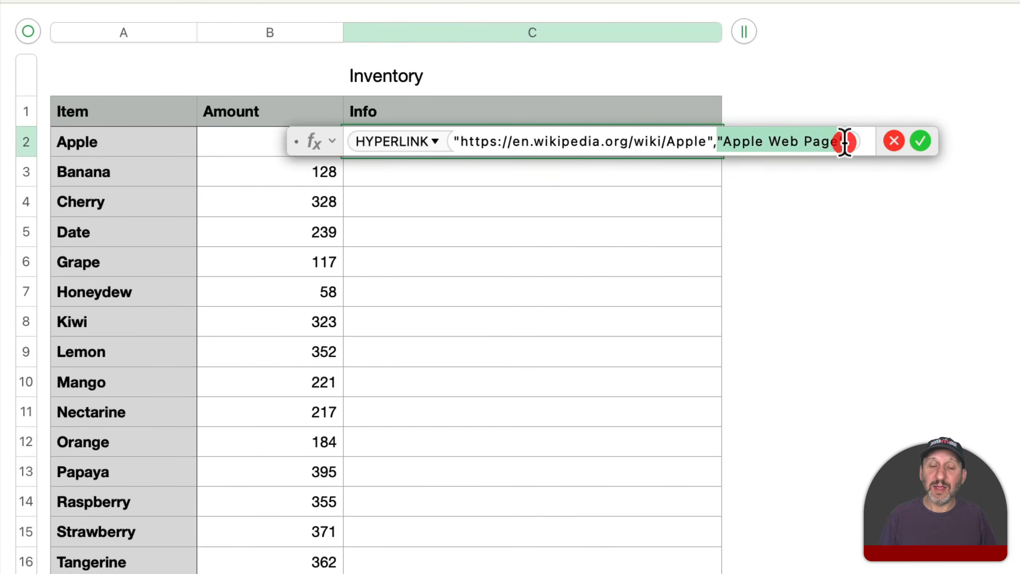
left_click_drag(845, 141, 845, 141)
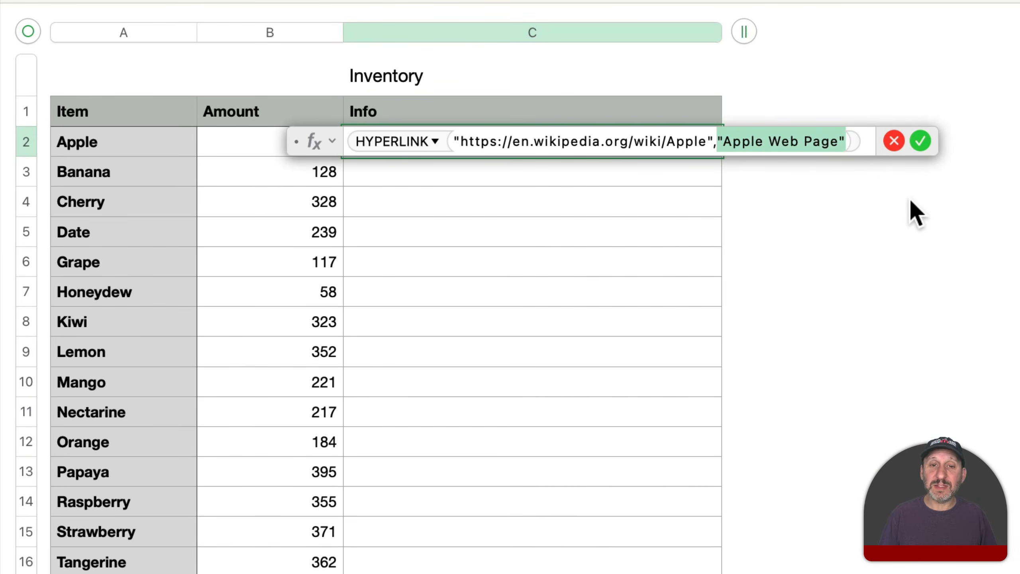
key("BackSpace")
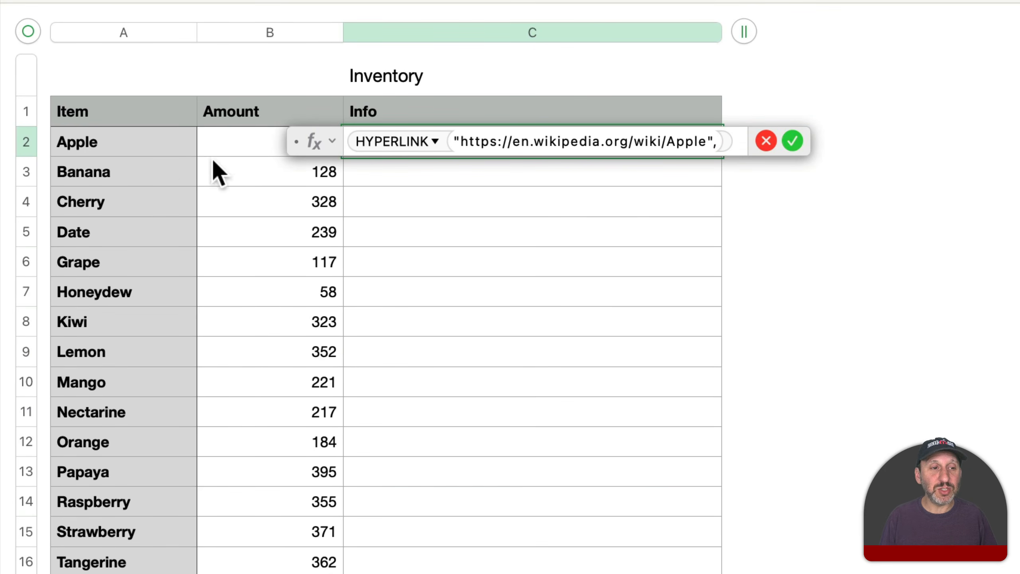
left_click(142, 142)
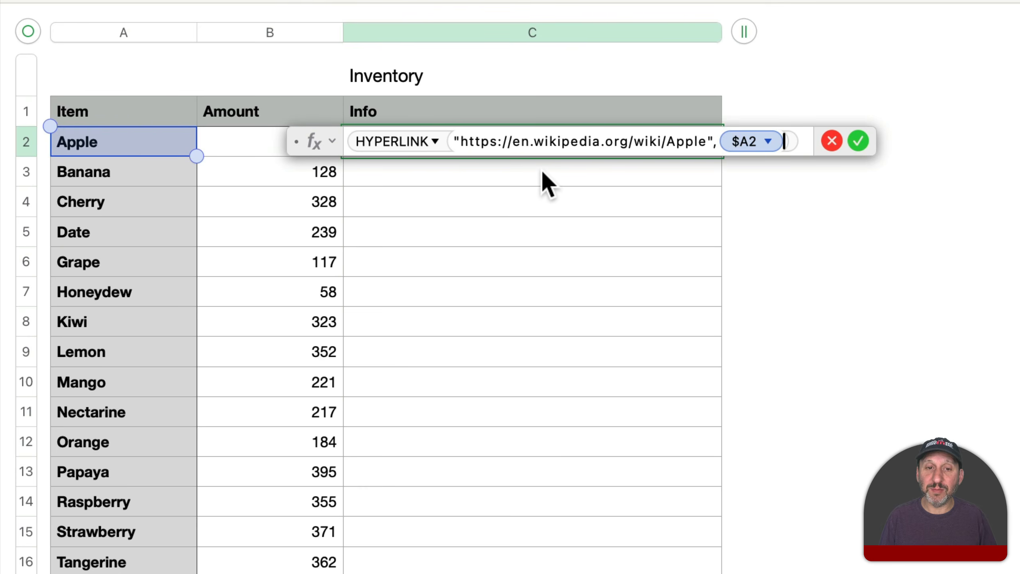
key("Return")
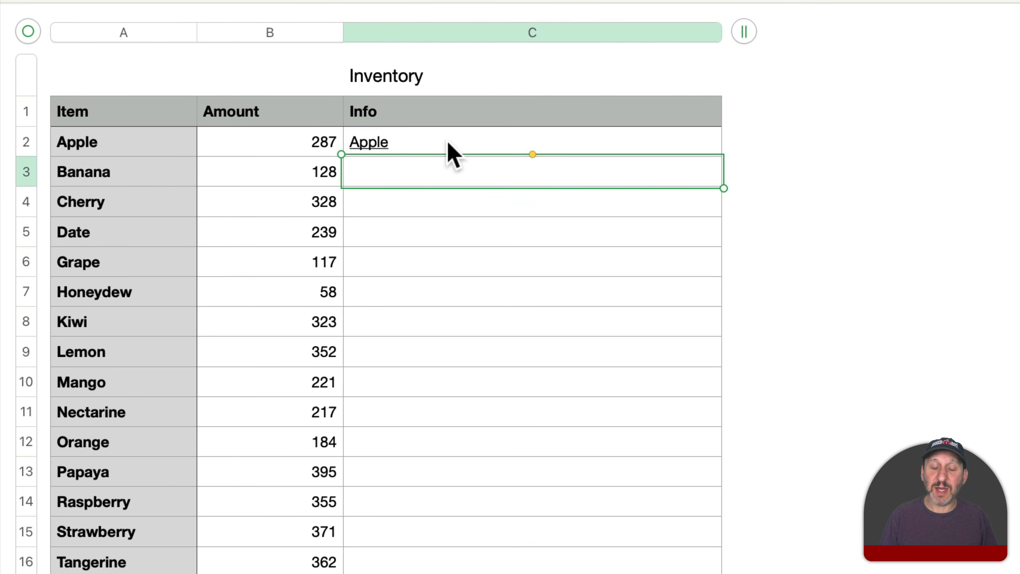
double_click(464, 150)
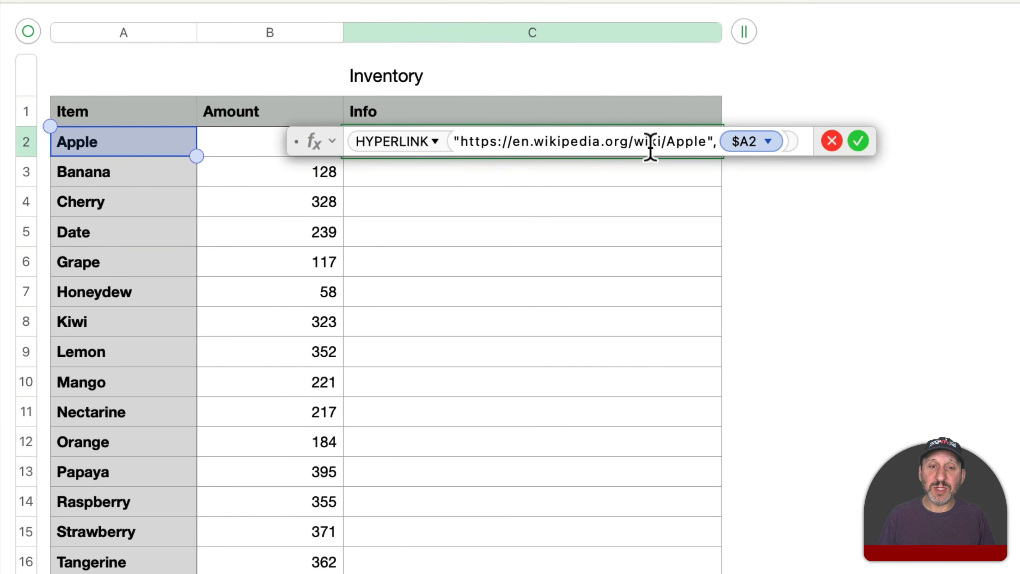
left_click_drag(666, 142, 708, 141)
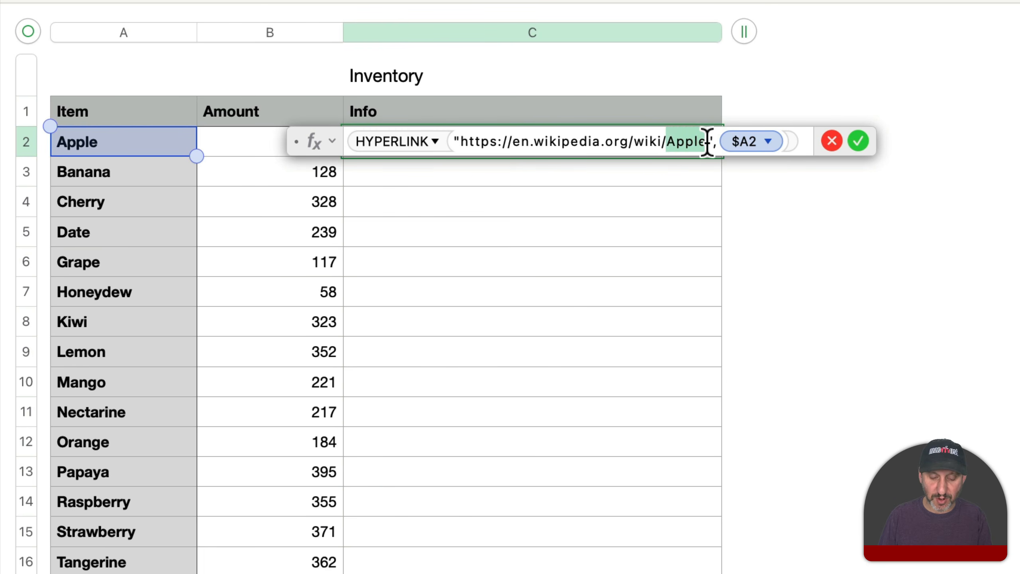
key("BackSpace")
left_click(670, 141)
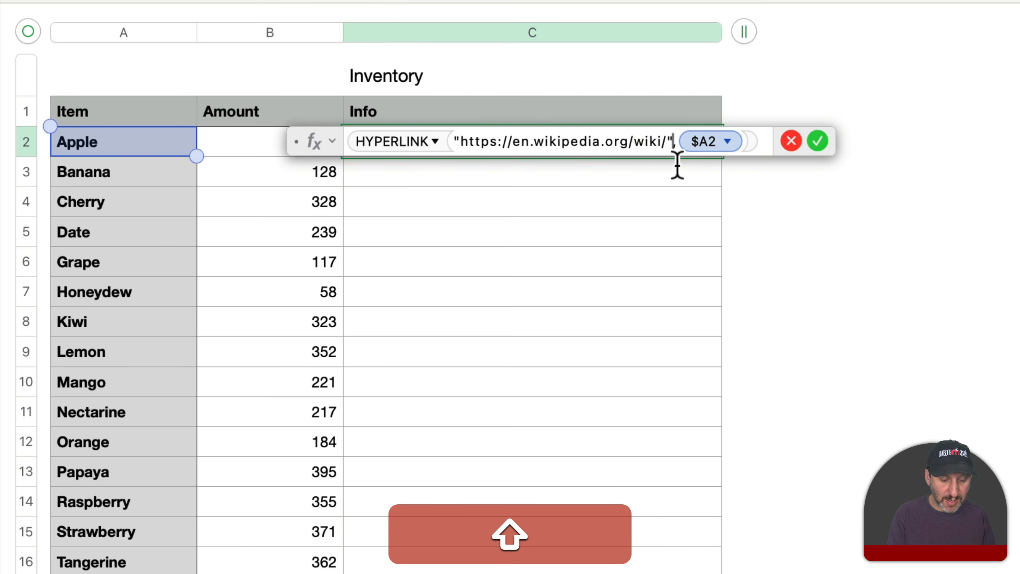
type("&")
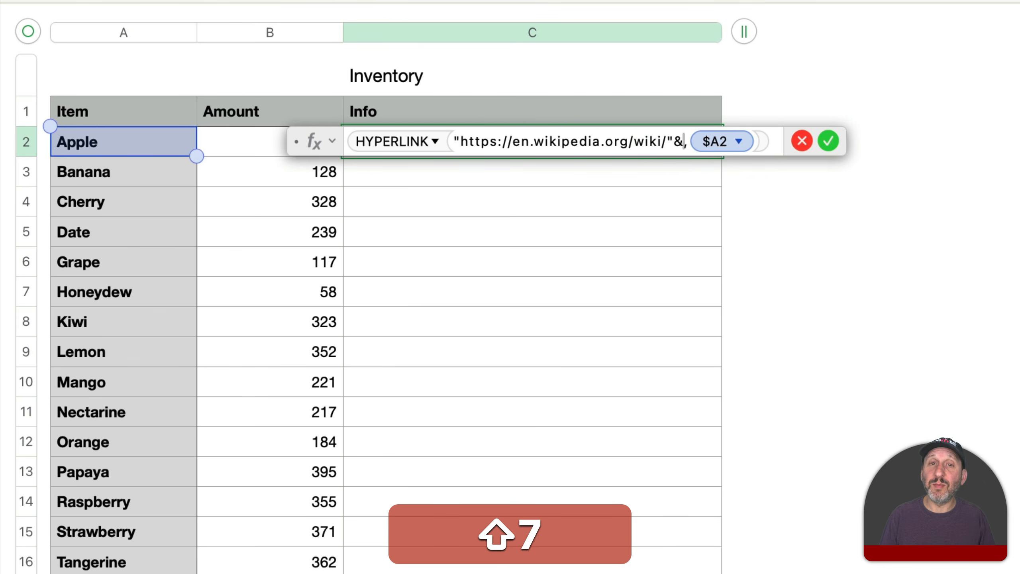
left_click(109, 142)
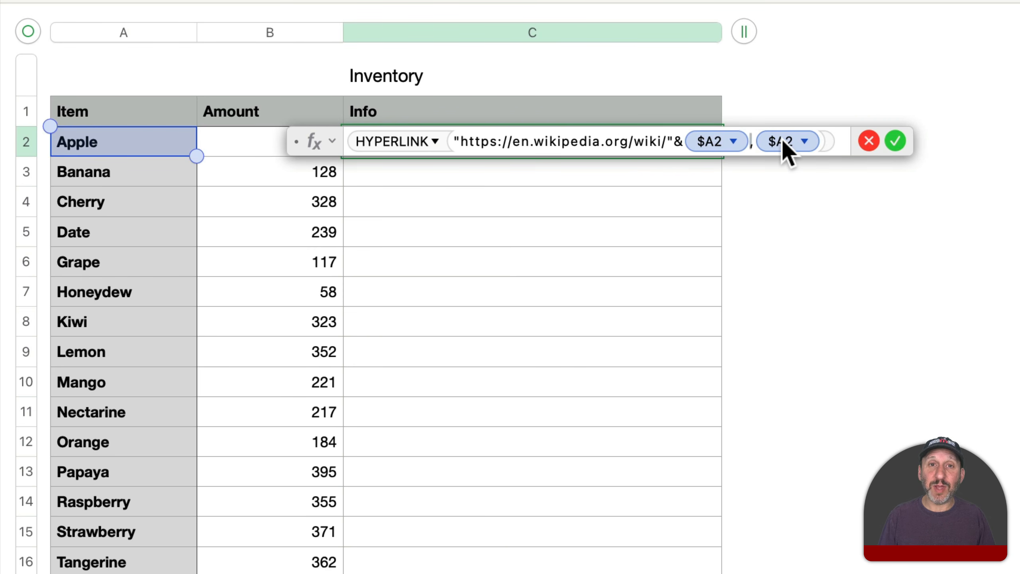
Append &" Link" to the A2 link text in the HYPERLINK formula, commit it and try the Apple link
left_click(823, 143)
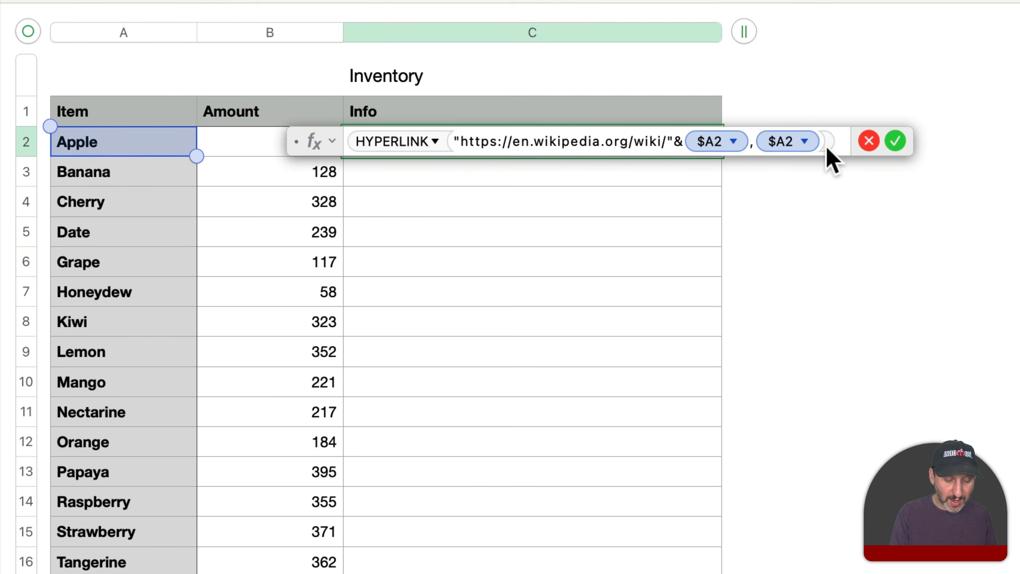
type("&")
type("\" Li")
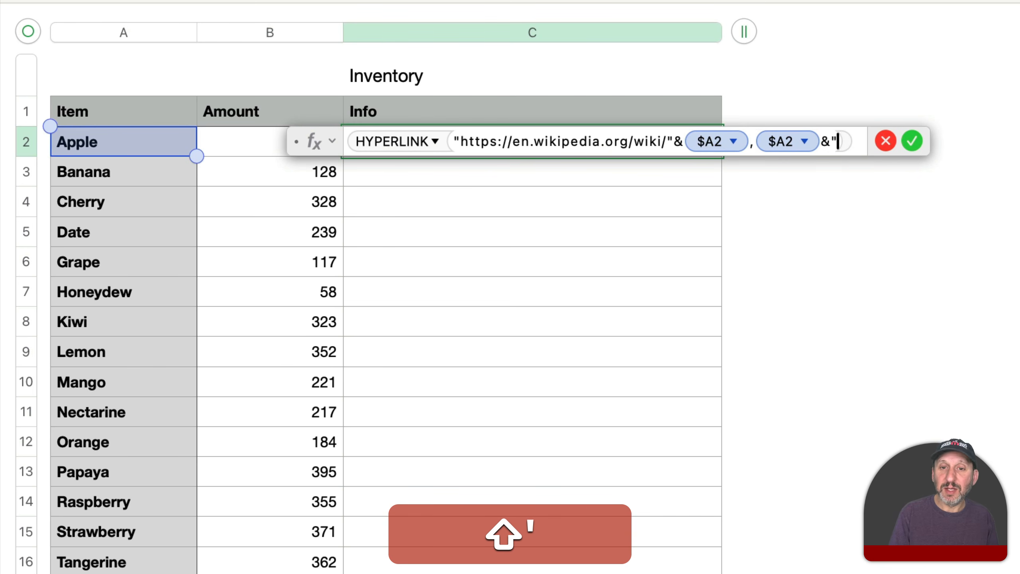
type("nk\"")
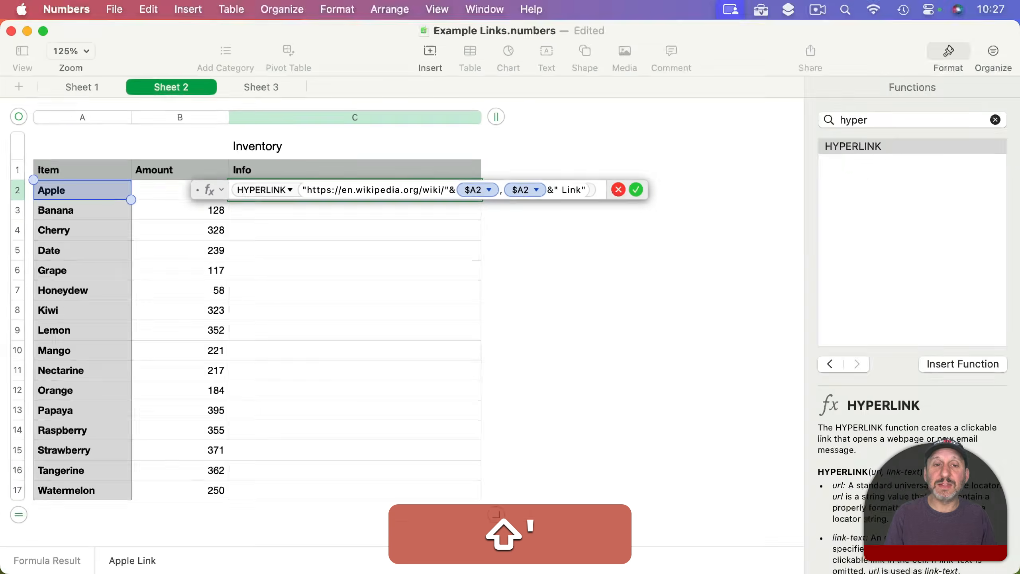
key("Return")
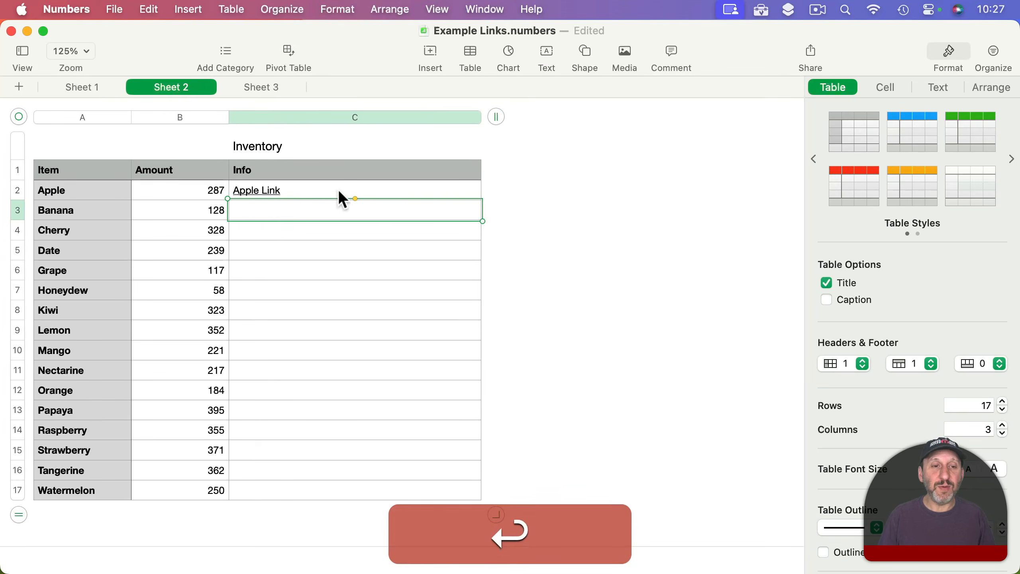
left_click(250, 190)
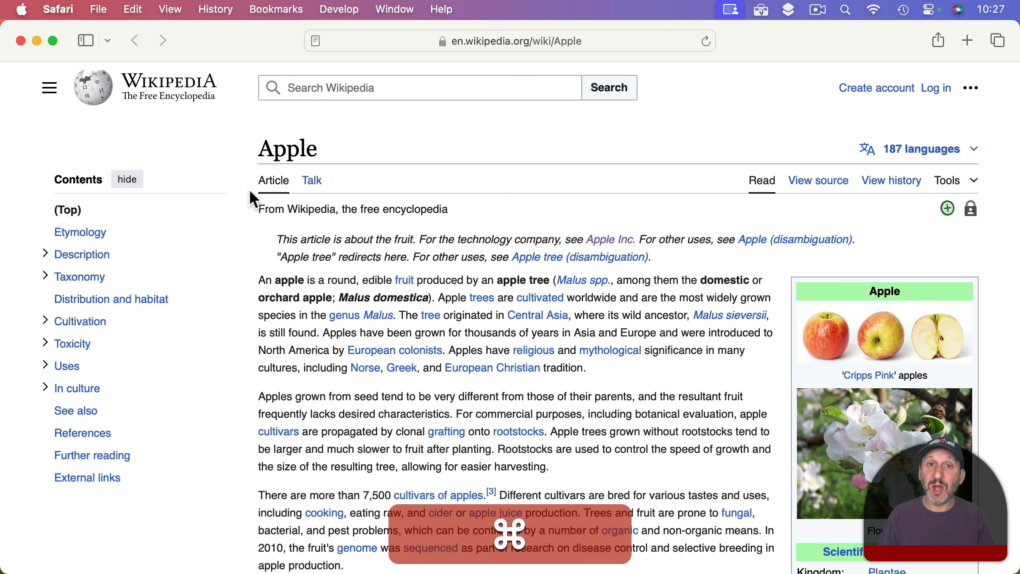
Back in Numbers, copy the Apple row's link formula into the Banana row's Info cell and try the new link
key("super+h")
key("super+c")
left_click(297, 216)
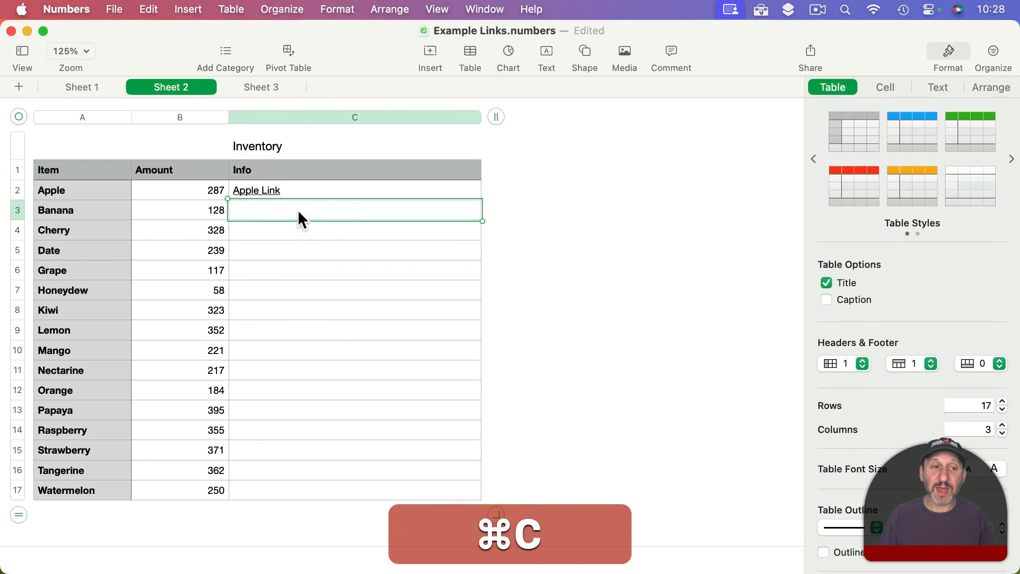
key("super+v")
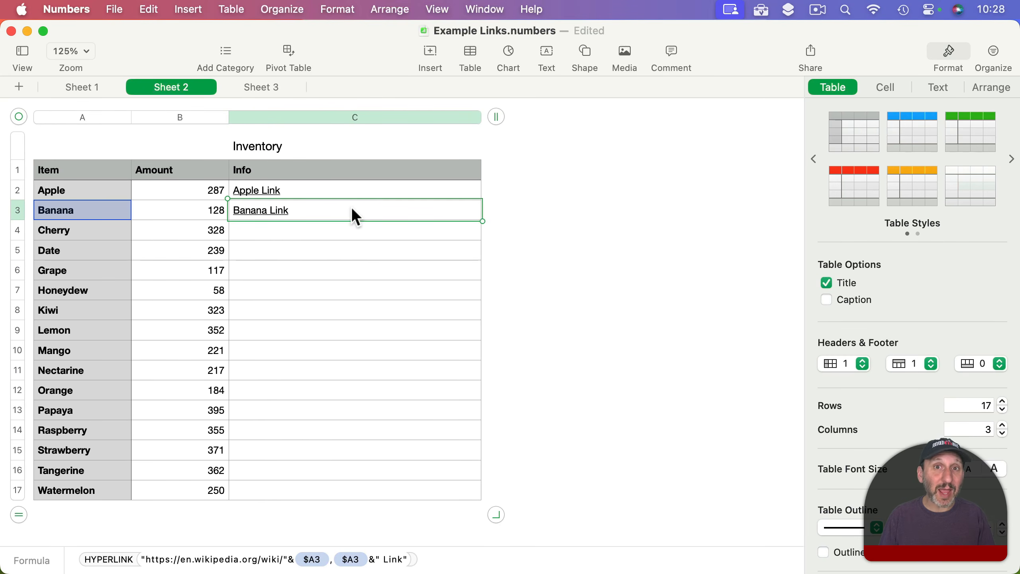
left_click(253, 211)
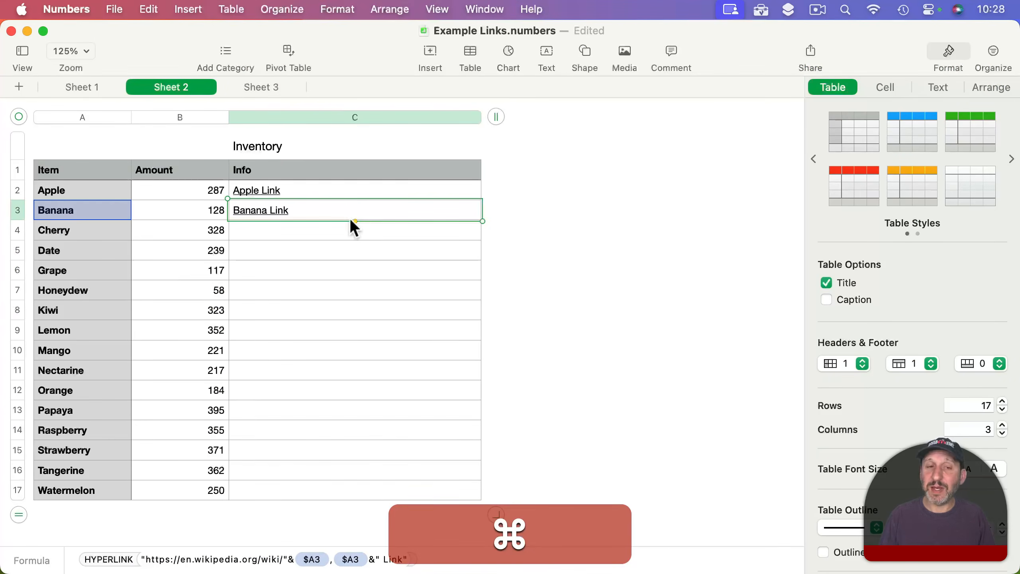
Copy the link formula into every body cell of the Info column
key("super+c")
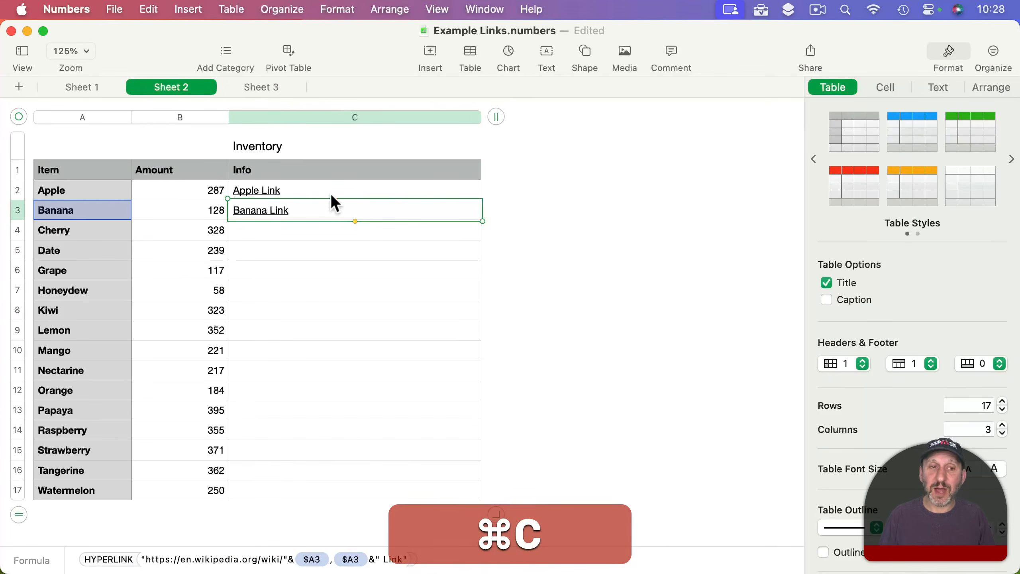
left_click(311, 116)
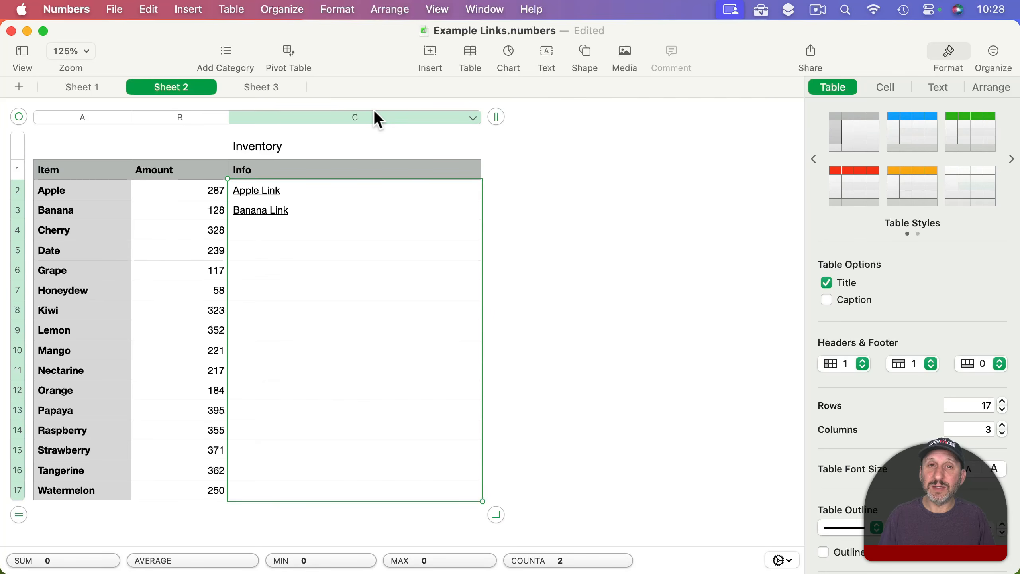
key("super+v")
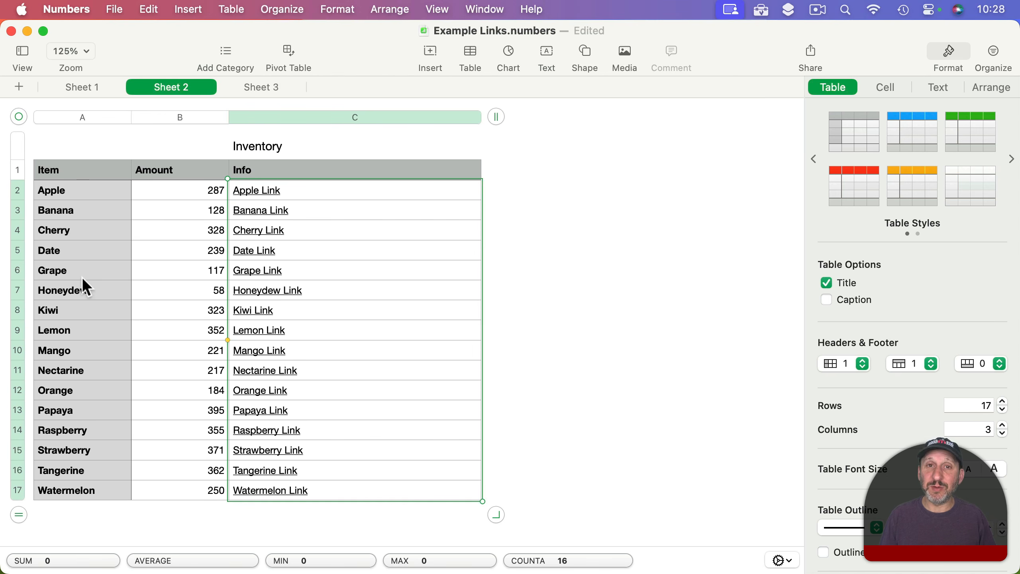
left_click(350, 188)
left_click(351, 189)
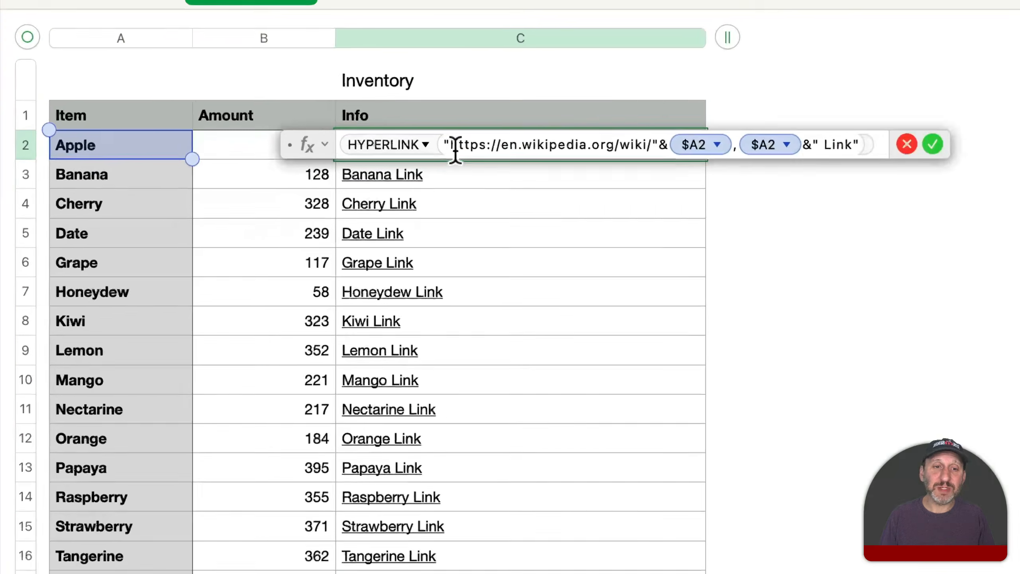
left_click_drag(455, 146, 654, 147)
key("super+v")
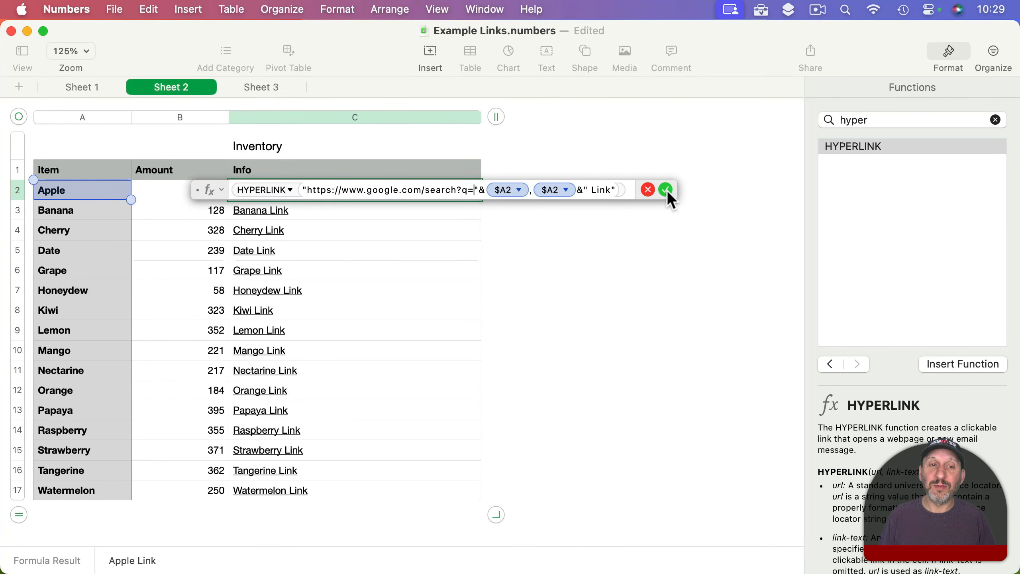
left_click(666, 190)
left_click(253, 190)
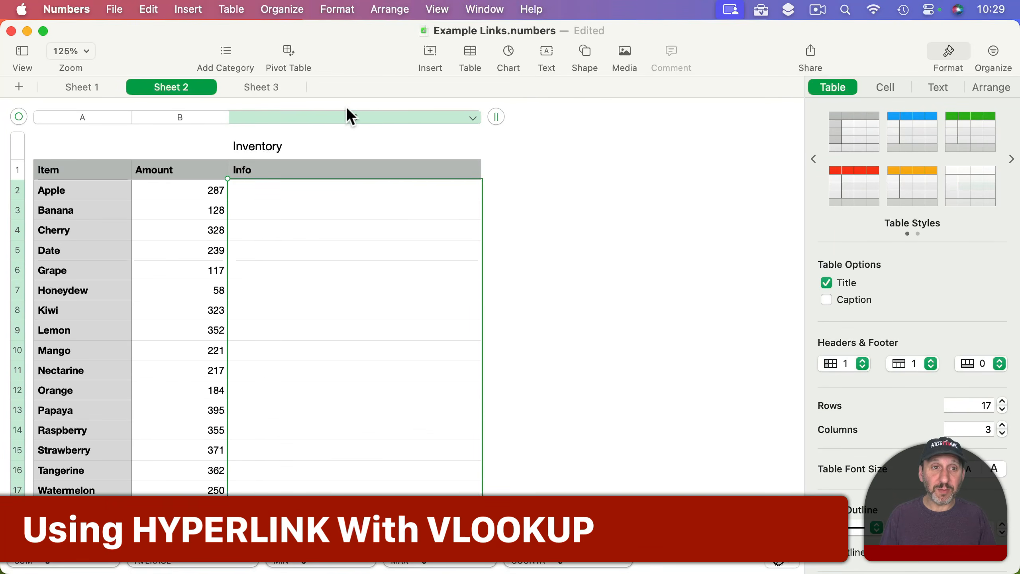
Check the vendors in Sheet 3's Links table, and start a VLOOKUP formula in Sheet 2's cell C2 with A2 as the search value
left_click(260, 87)
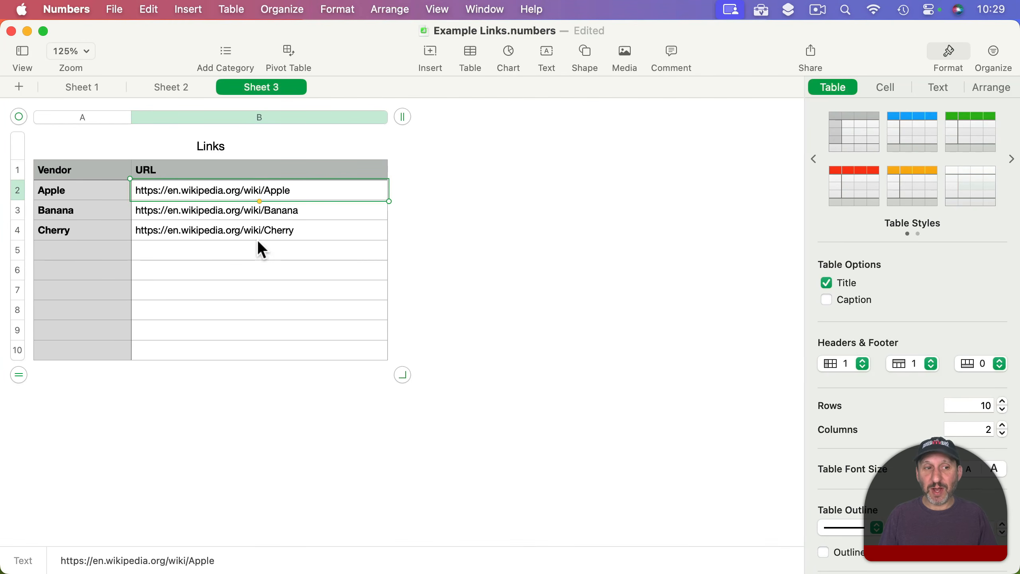
left_click(88, 194)
left_click(86, 212)
left_click(86, 230)
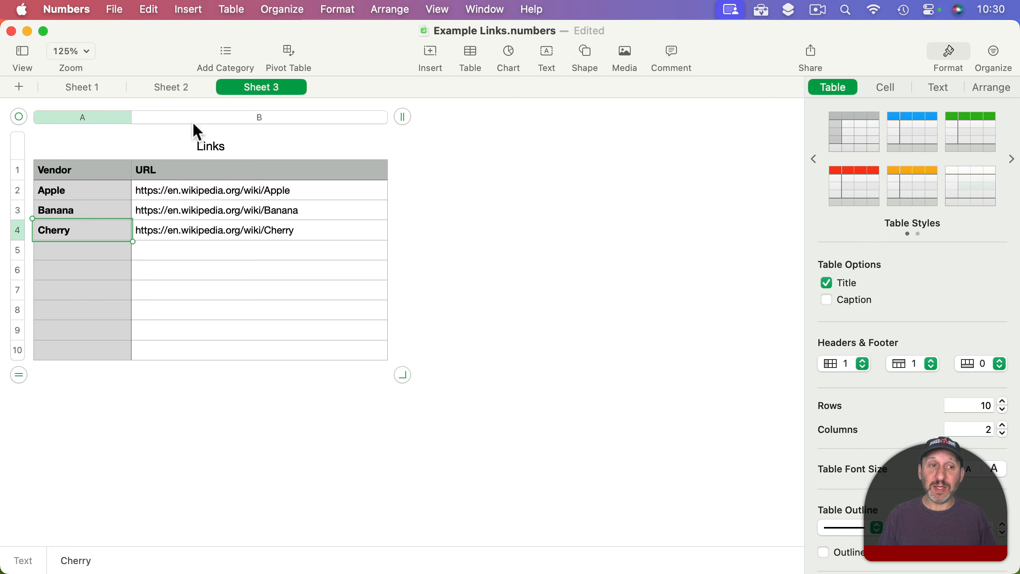
left_click(170, 86)
left_click(294, 192)
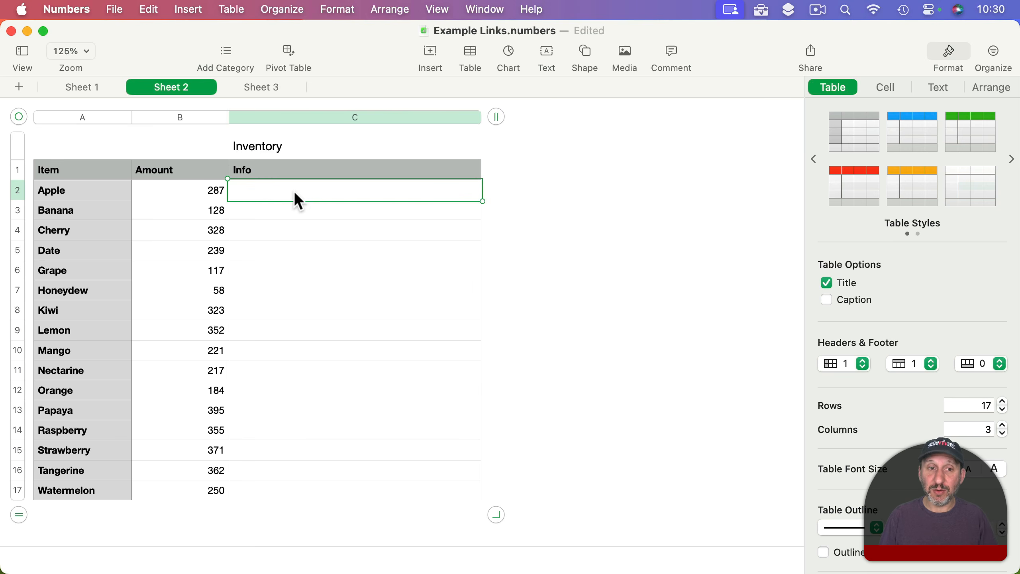
type("=VLOOK")
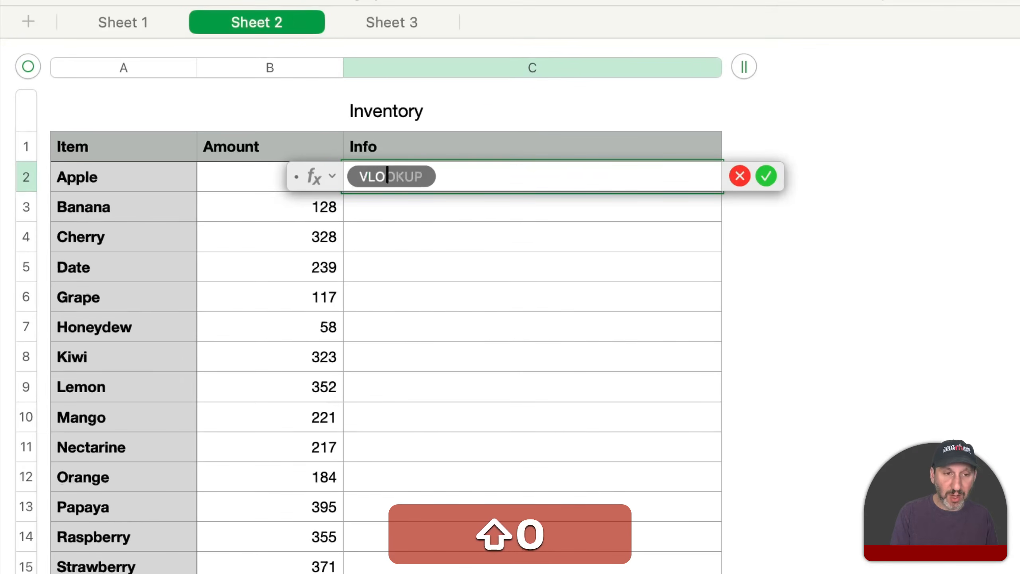
type("UP(")
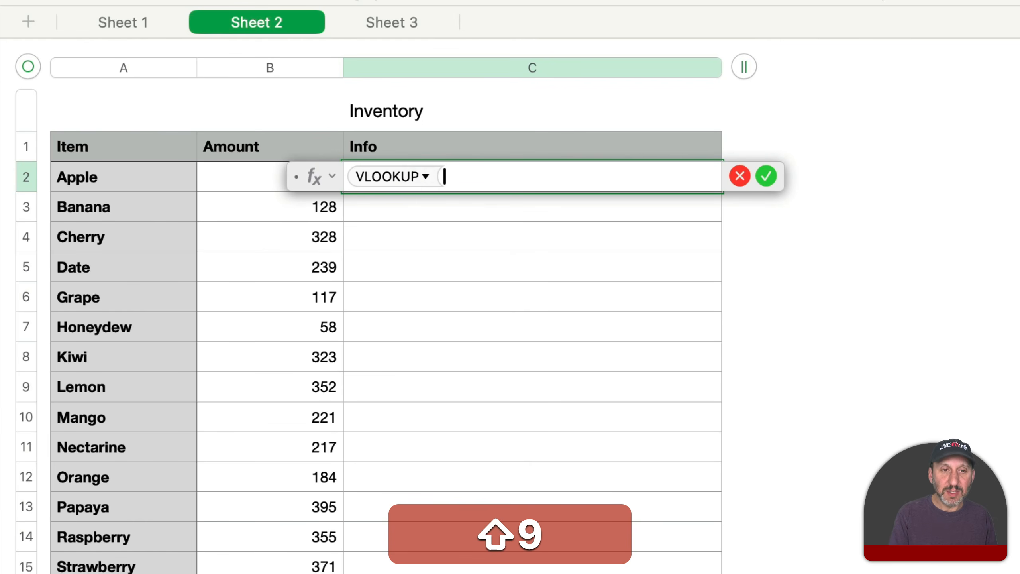
left_click(107, 176)
type(",")
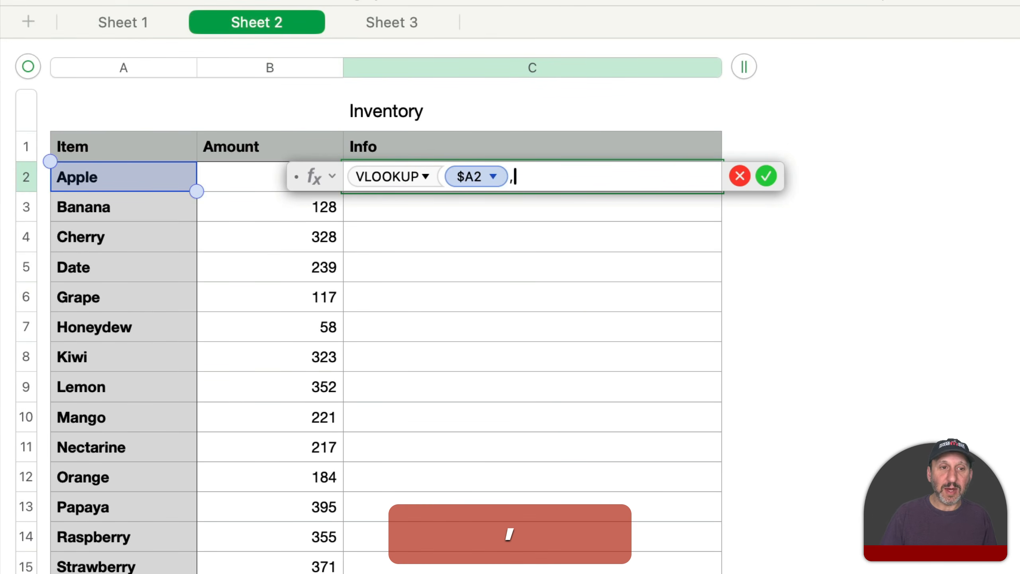
Complete the VLOOKUP with the Links table range A1:B10 on Sheet 3, return column 2 and FALSE for exact match, and commit it
left_click(373, 22)
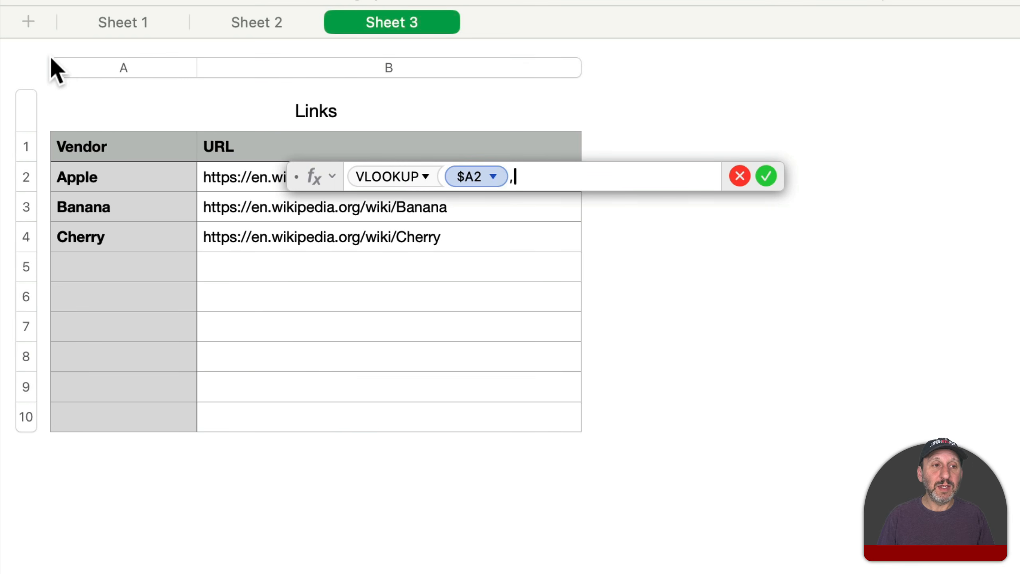
left_click(99, 151)
left_click_drag(192, 161, 513, 444)
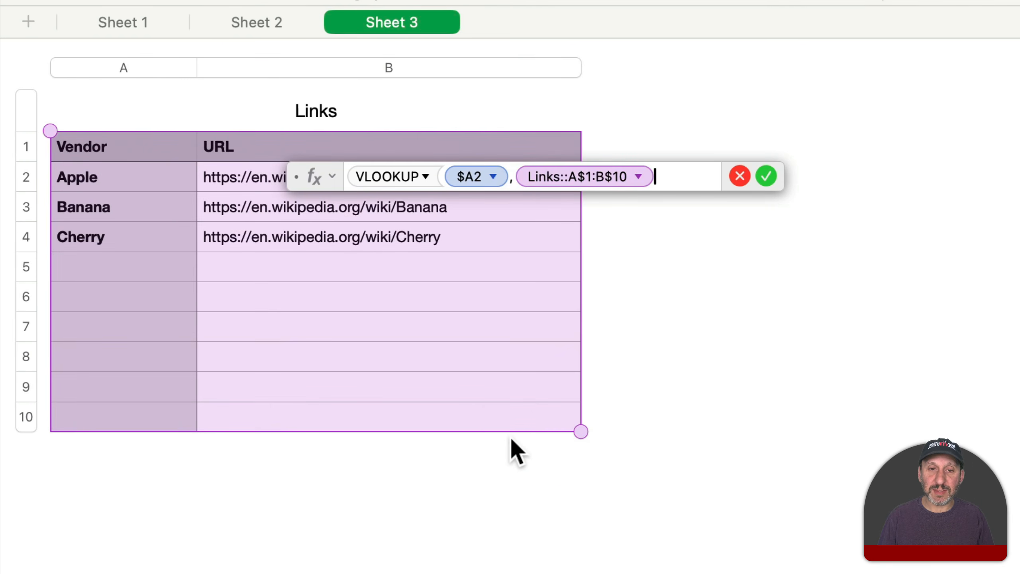
type(",")
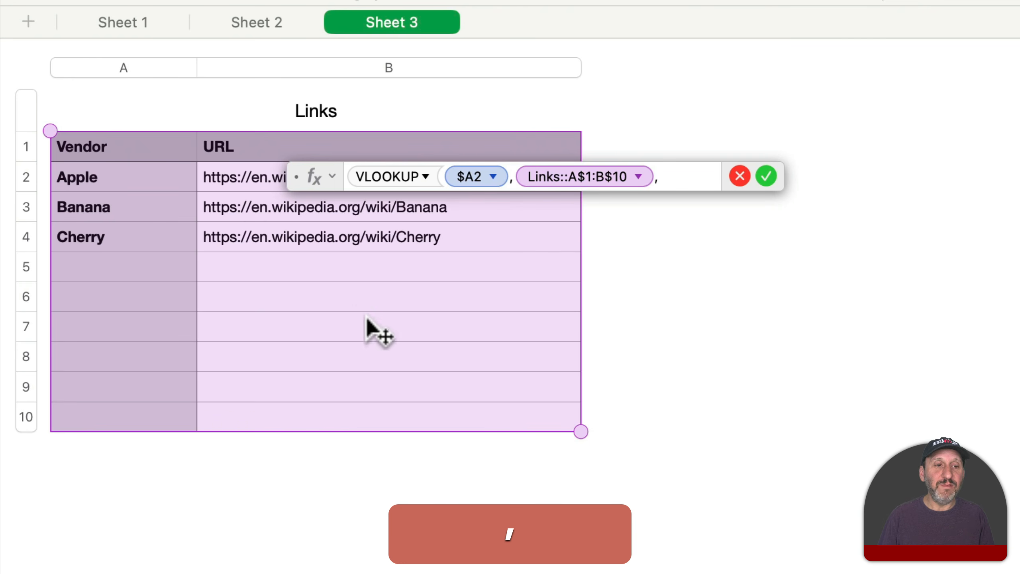
type("2")
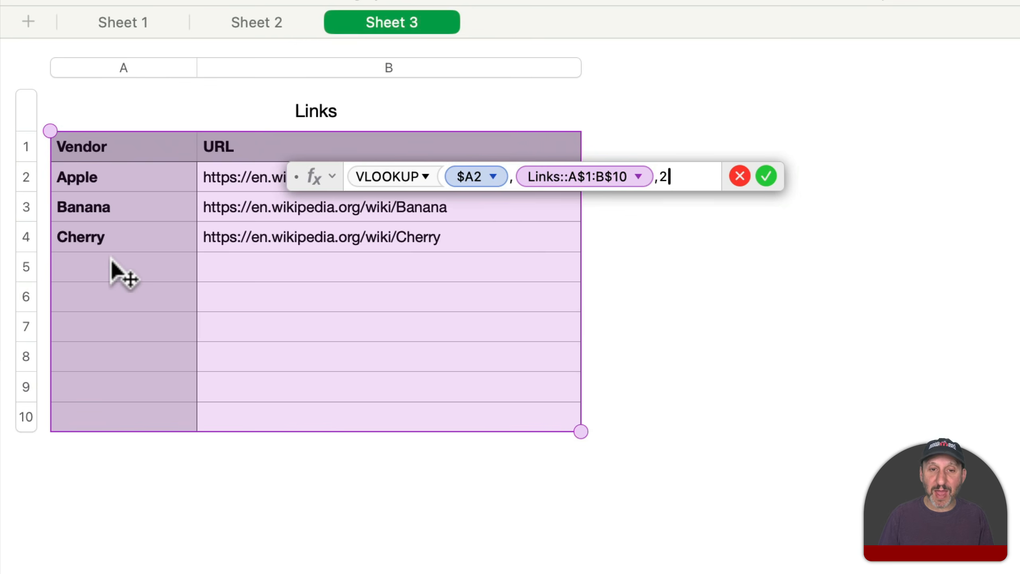
type(",FALS")
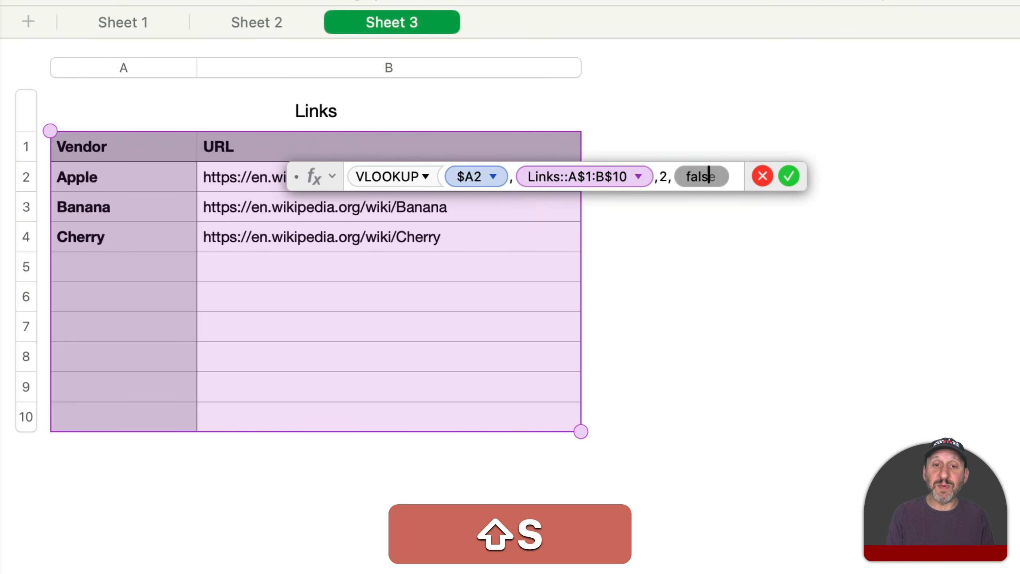
type("E")
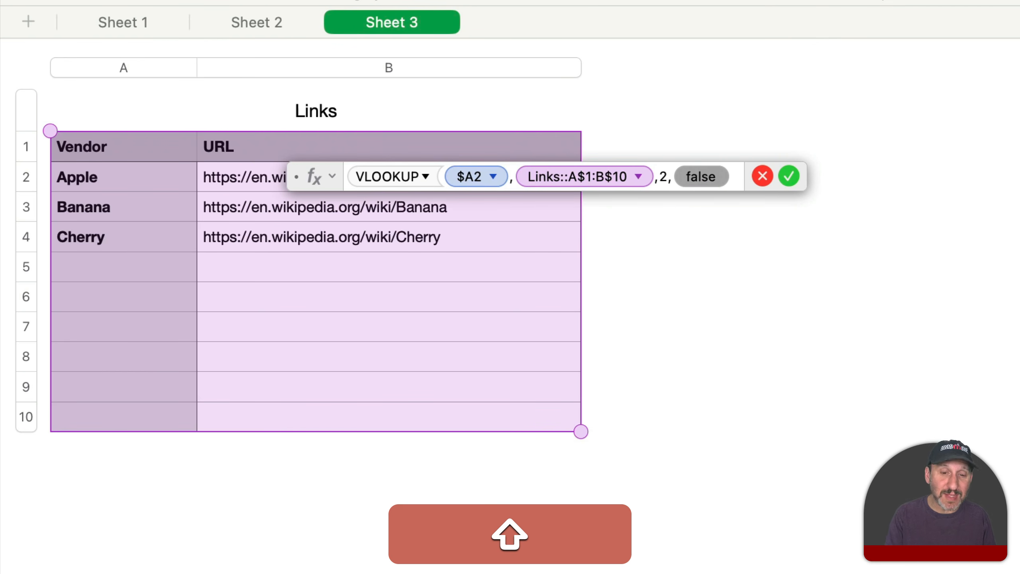
type(")")
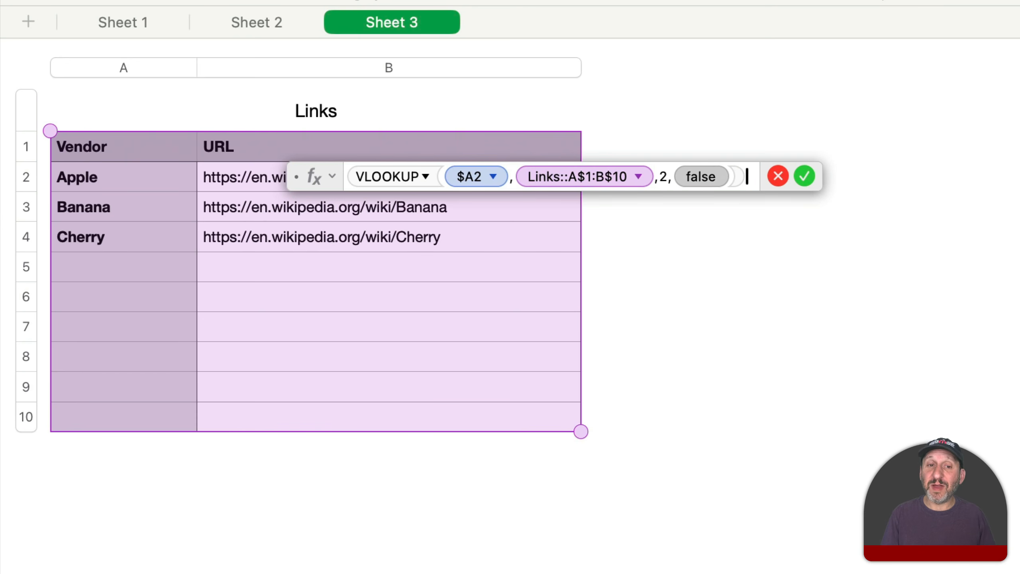
key("Return")
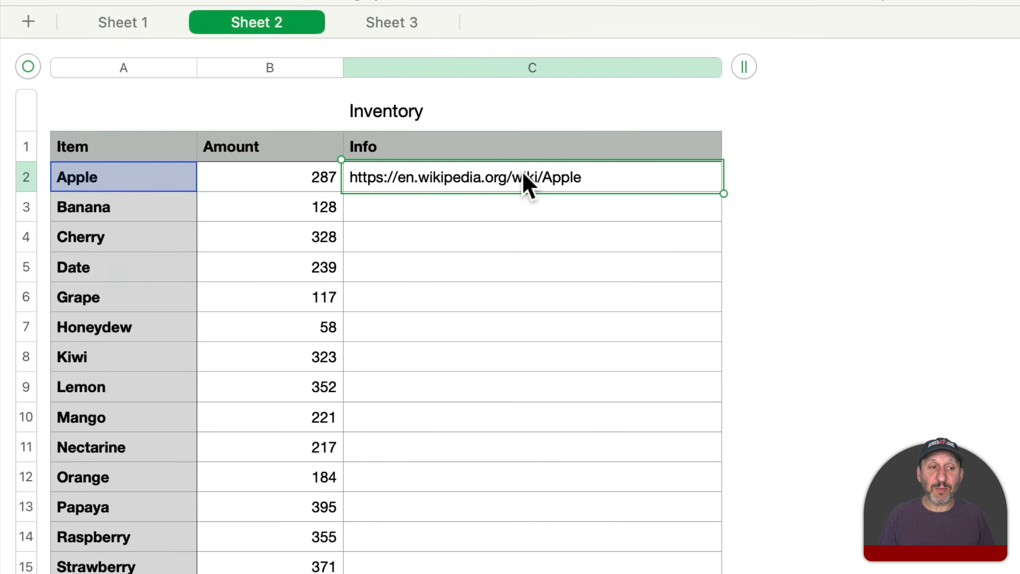
Copy the Apple row's VLOOKUP formula into the Info cells of the Banana, Cherry and Date rows
key("super+c")
left_click(471, 209)
key("super+v")
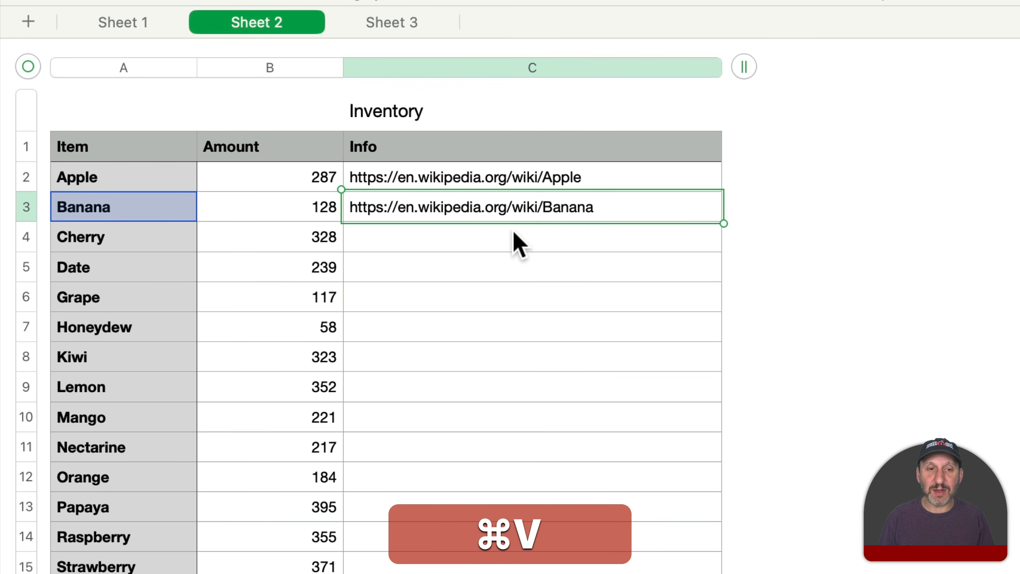
left_click(497, 241)
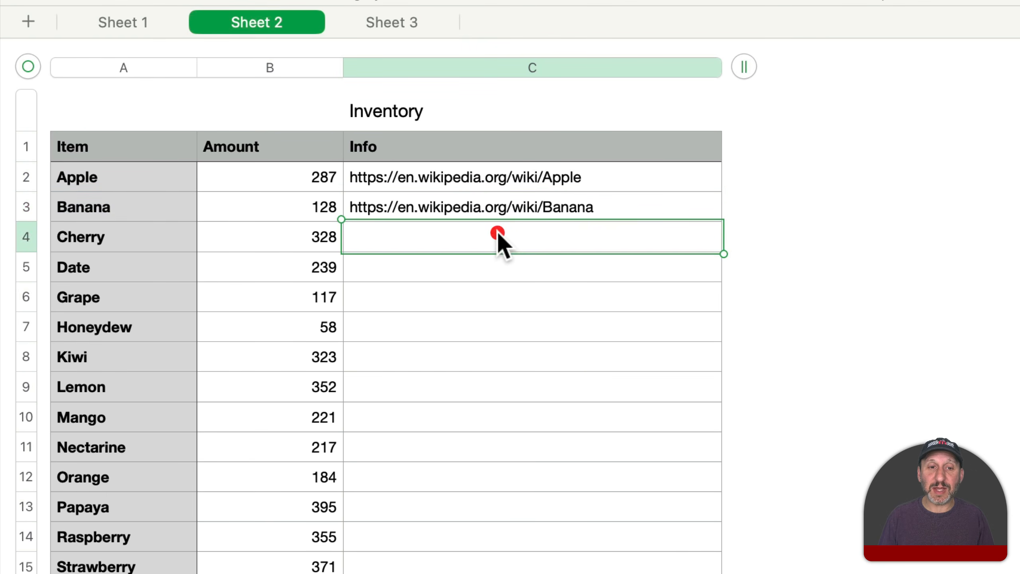
key("super+v")
left_click(480, 265)
key("super+v")
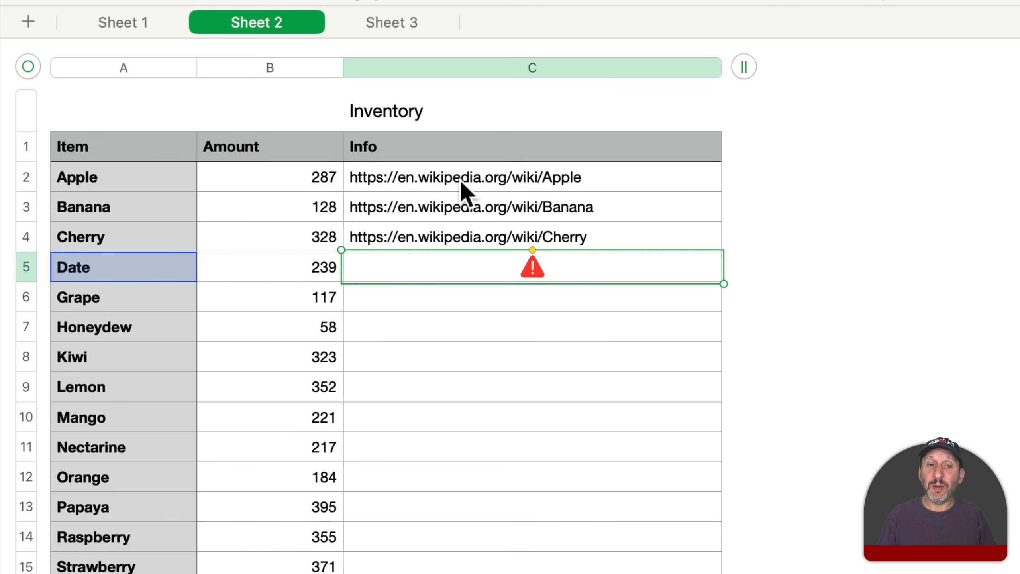
Wrap the Apple row's VLOOKUP formula in a HYPERLINK function with "Link" as the link text and commit it
double_click(500, 189)
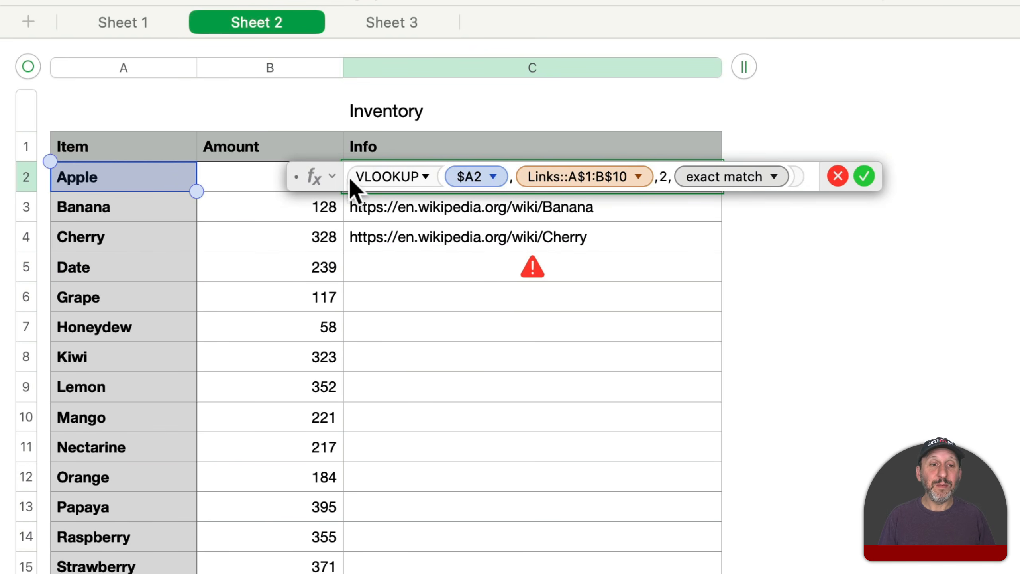
left_click(344, 177)
key("BackSpace")
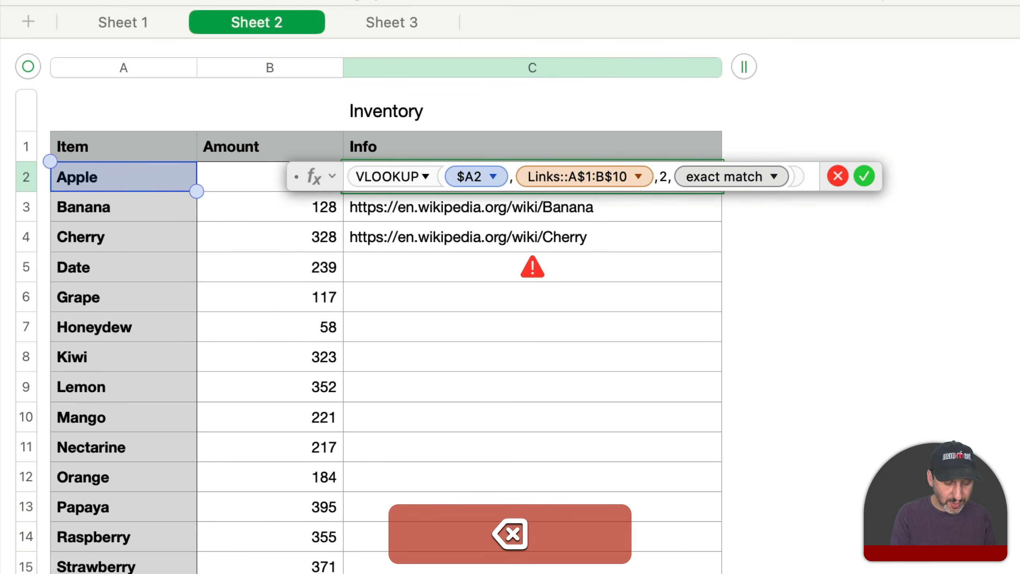
type("HYPERLINK")
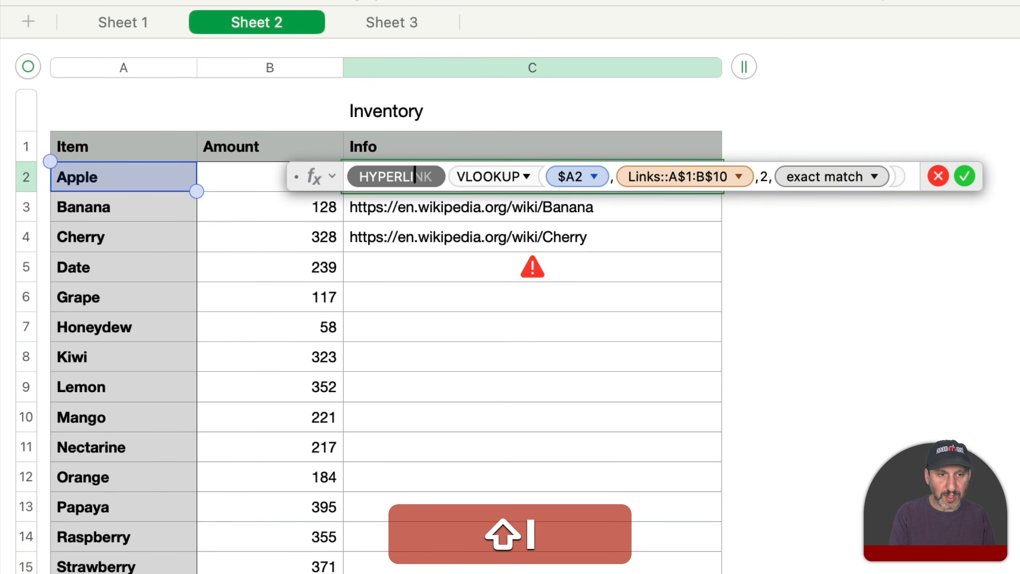
type("(")
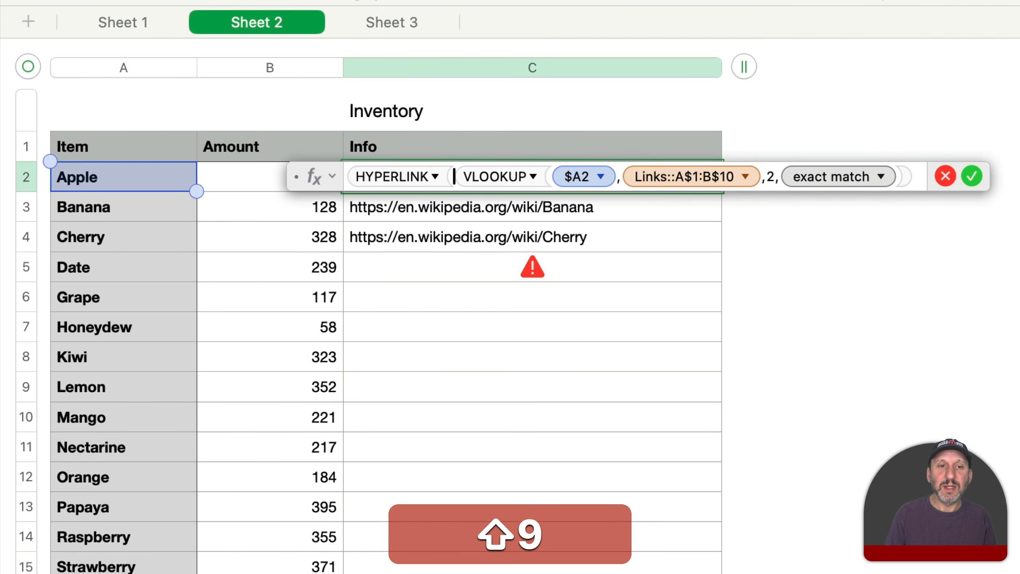
left_click(917, 179)
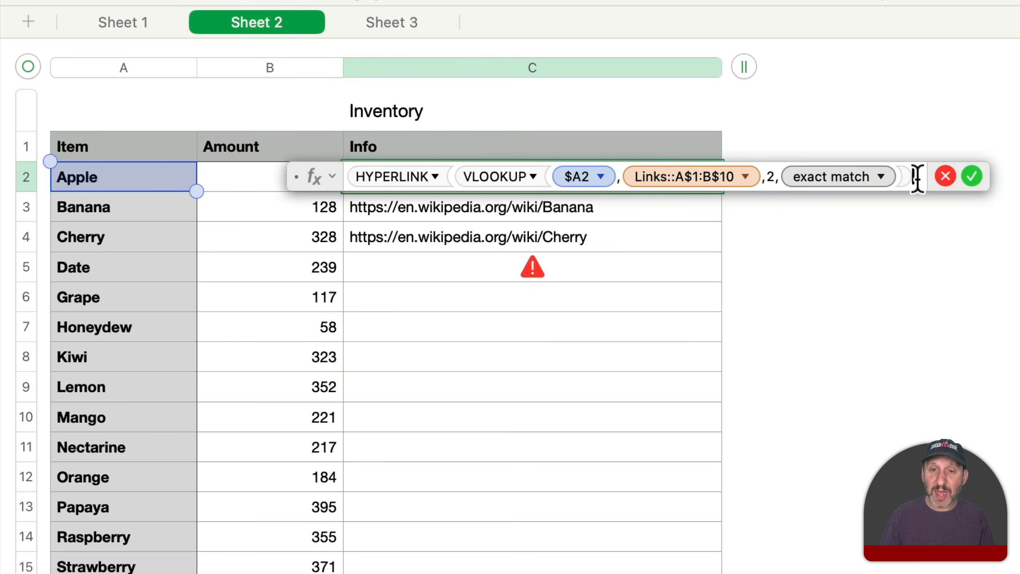
type(",\"Link\"")
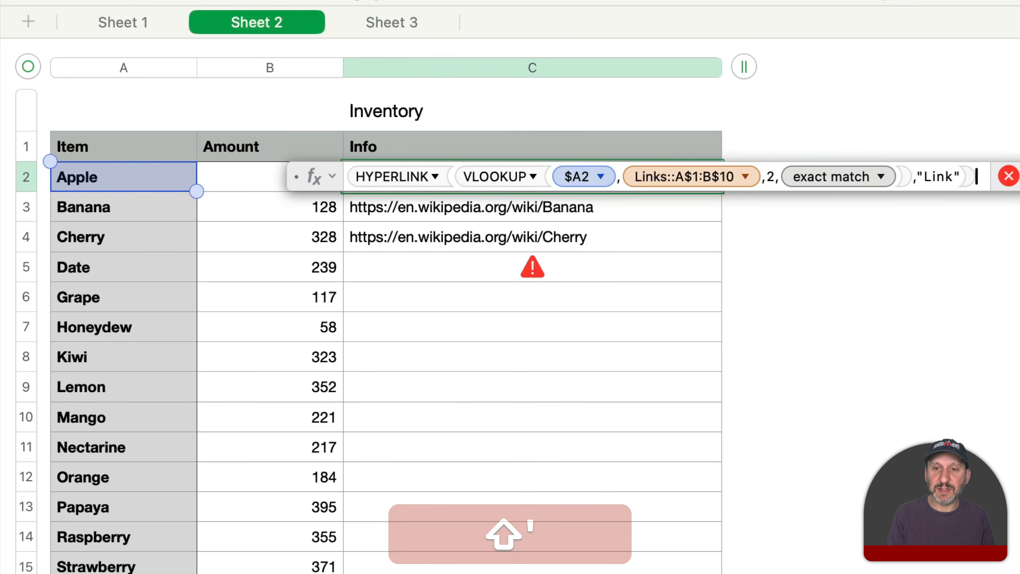
key("Return")
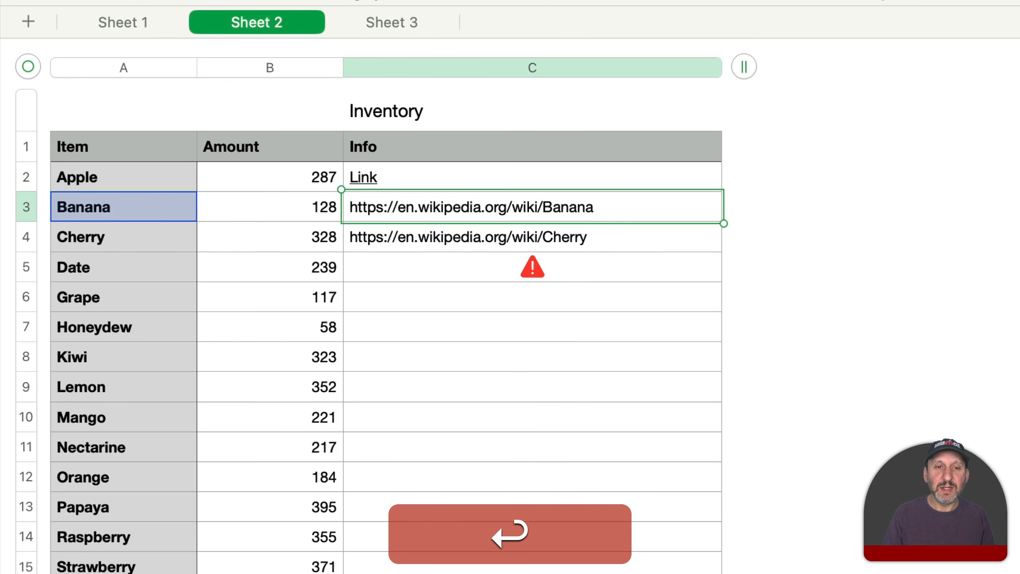
Copy the Apple row's HYPERLINK formula into the Banana, Cherry and Date rows, checking the vendors in Sheet 3's Links table before the Date row
left_click(445, 178)
key("cmd+c")
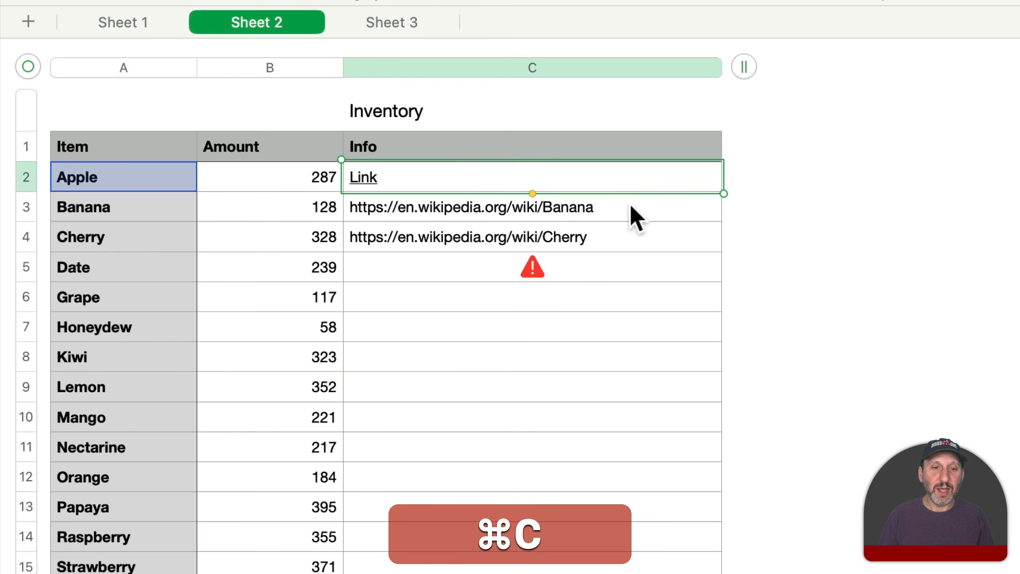
left_click(629, 205)
key("cmd+v")
left_click(638, 237)
key("cmd+v")
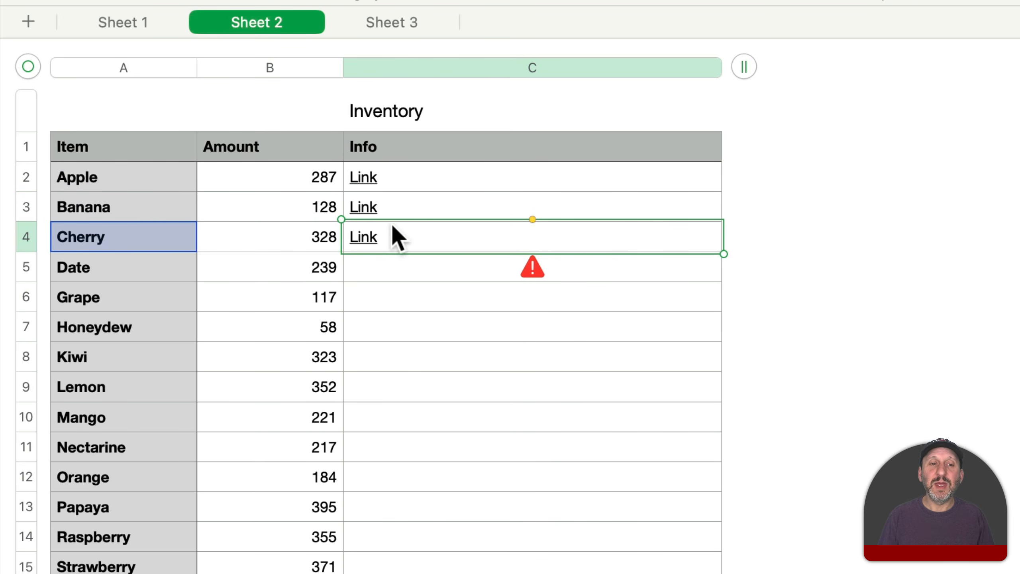
left_click(386, 24)
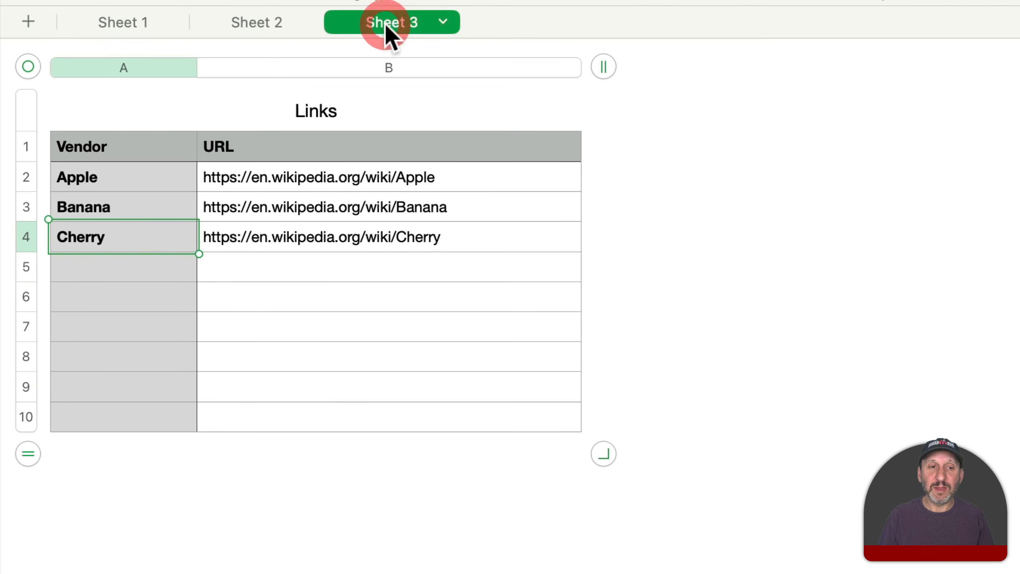
left_click(253, 23)
left_click(574, 263)
key("cmd+v")
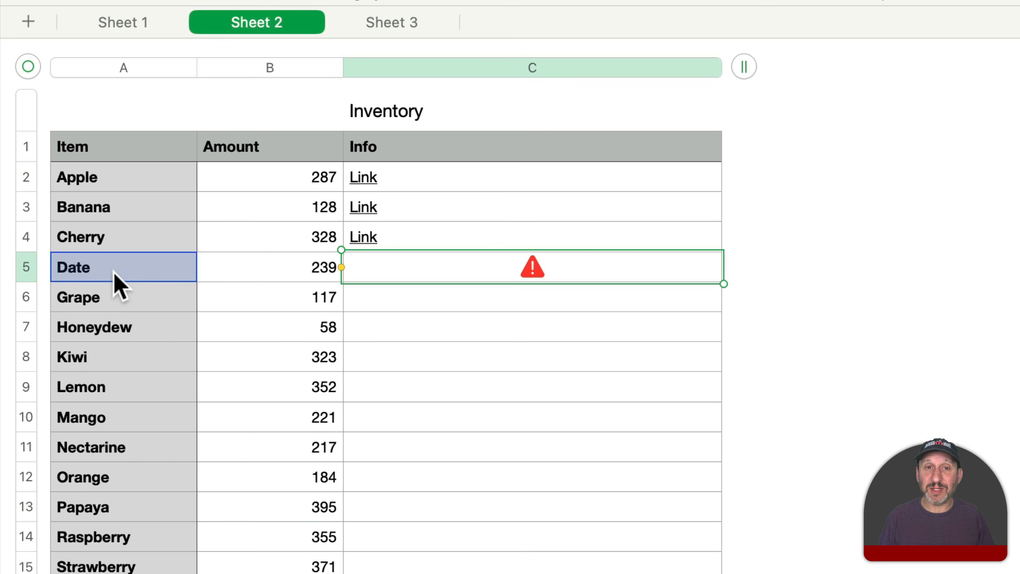
Wrap the Date row's HYPERLINK formula in IFERROR with an empty string "" as the fallback and commit it
double_click(628, 280)
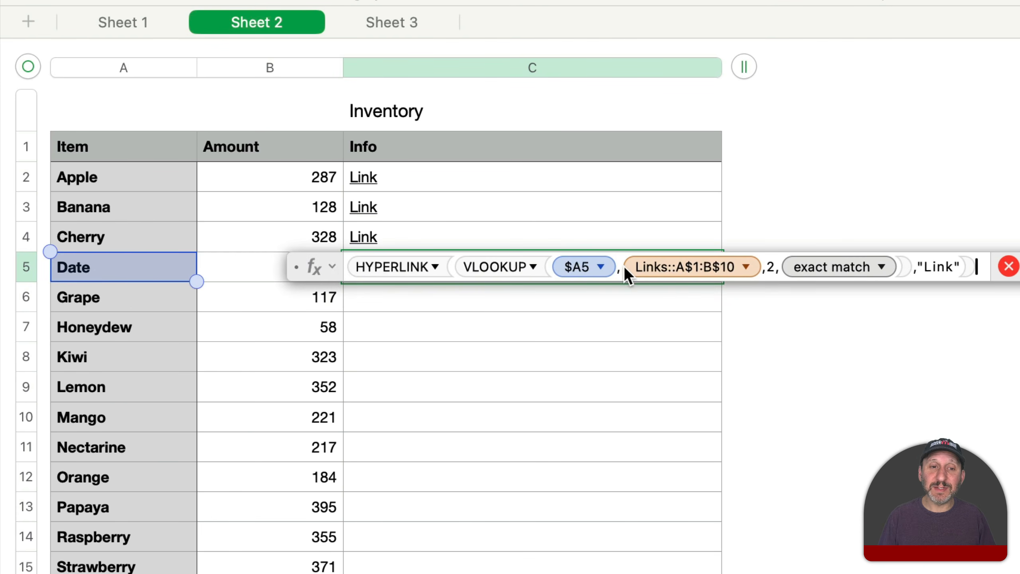
left_click(346, 266)
type("IFERR ")
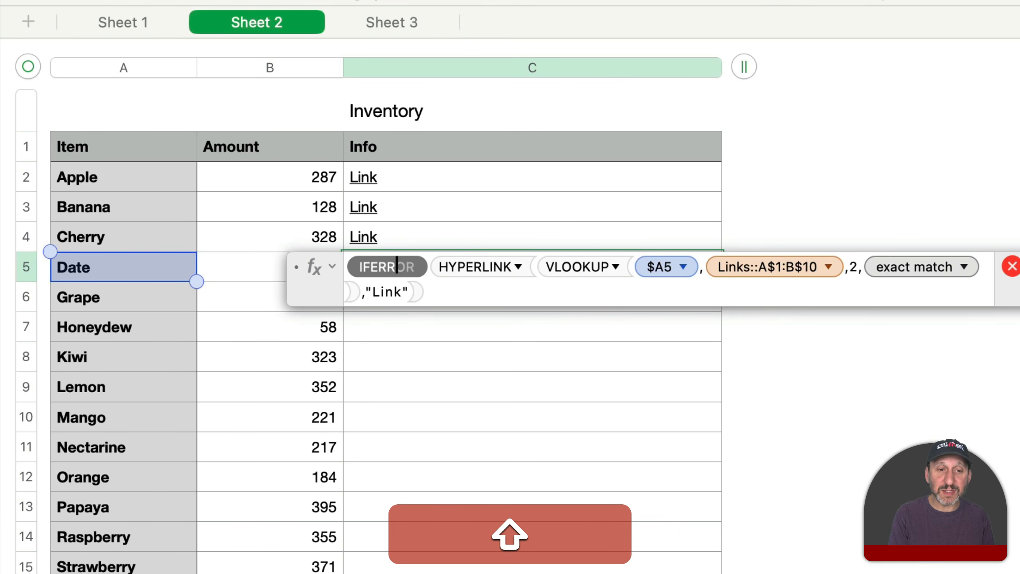
type("OR(")
key("super+Right")
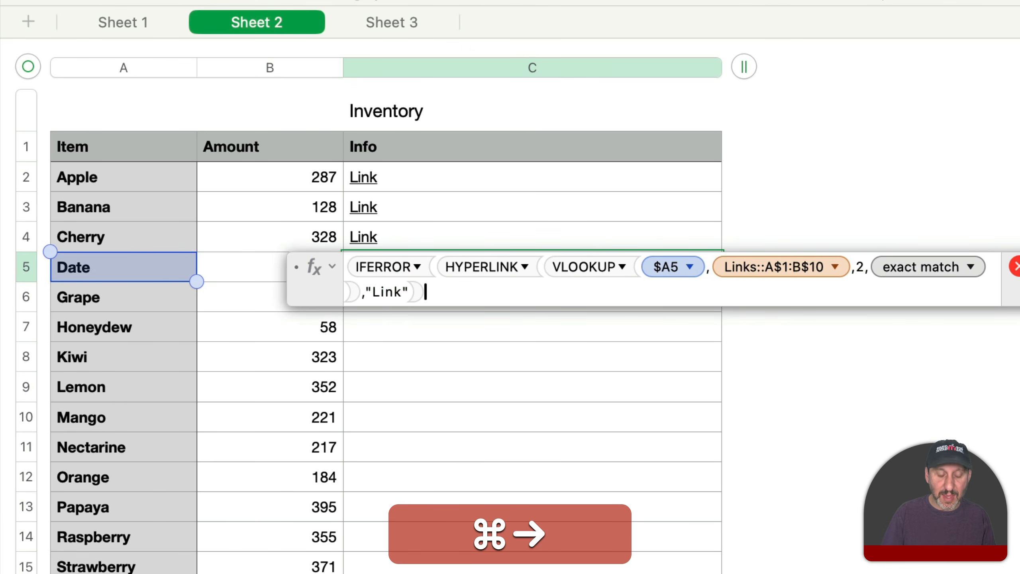
type(",\"\")")
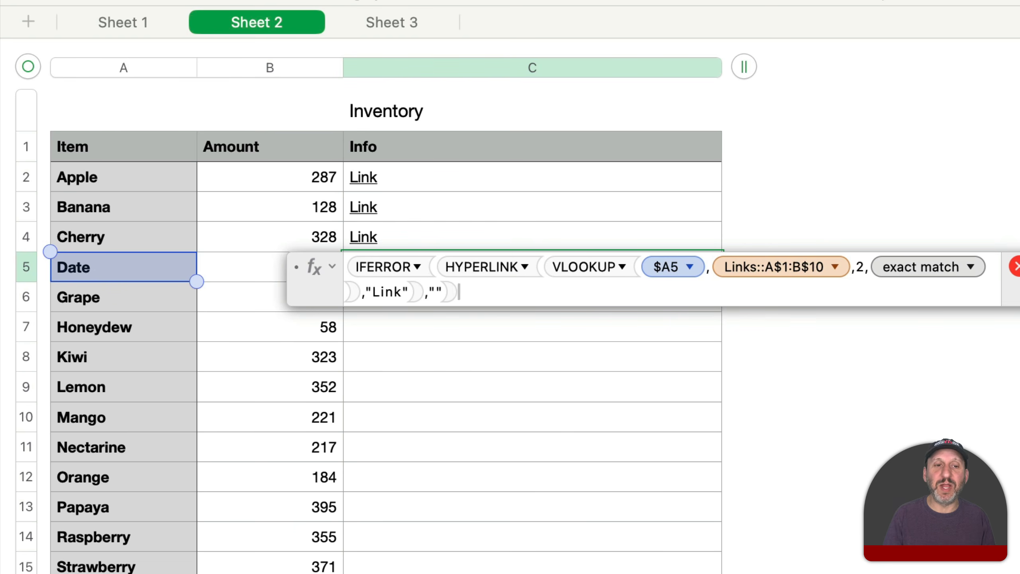
key("Return")
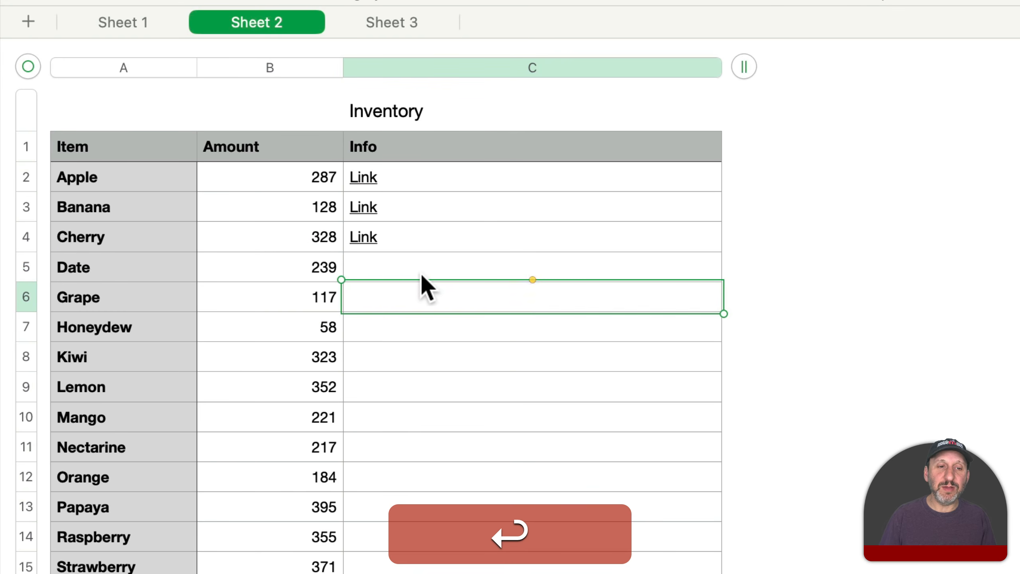
Copy the Date row's IFERROR formula into all body cells of the Info column, starting from the Apple row
left_click(398, 267)
key("super+c")
left_click(446, 183)
key("shift+super+c")
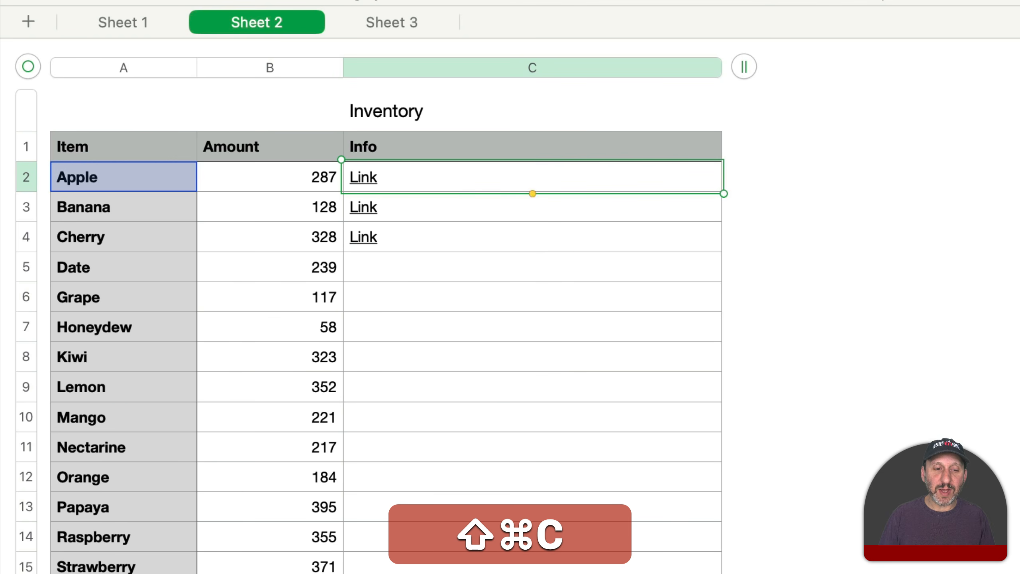
left_click(482, 572, "shift")
key("super+v")
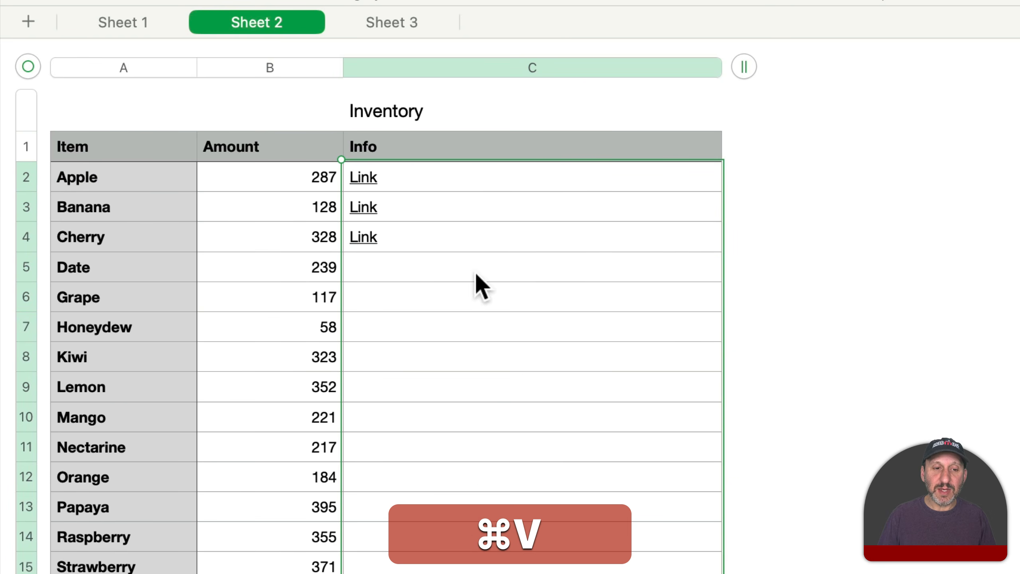
Add Mango as a vendor in cell A5 of the Links table on Sheet 3
left_click(93, 419)
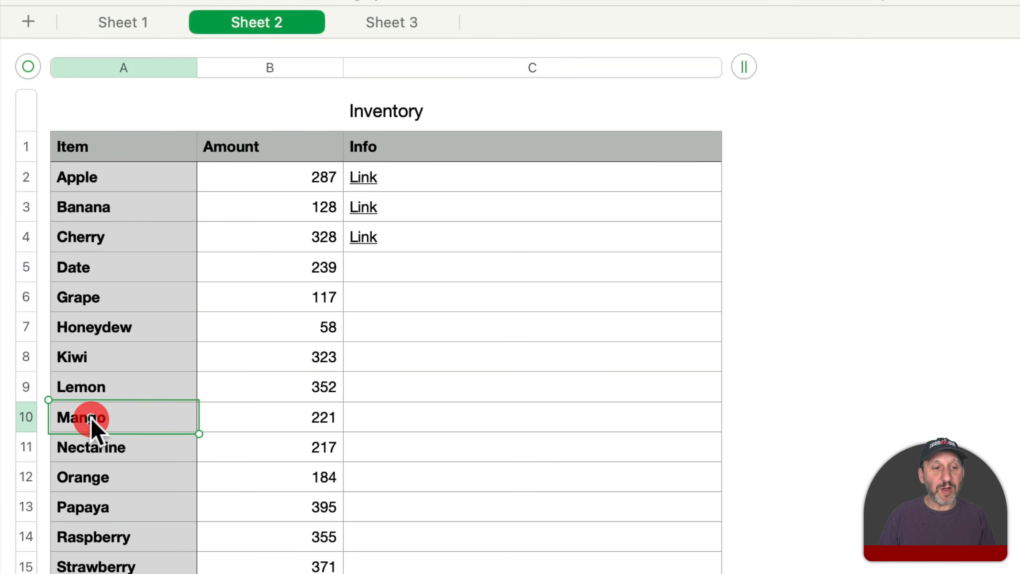
left_click(381, 22)
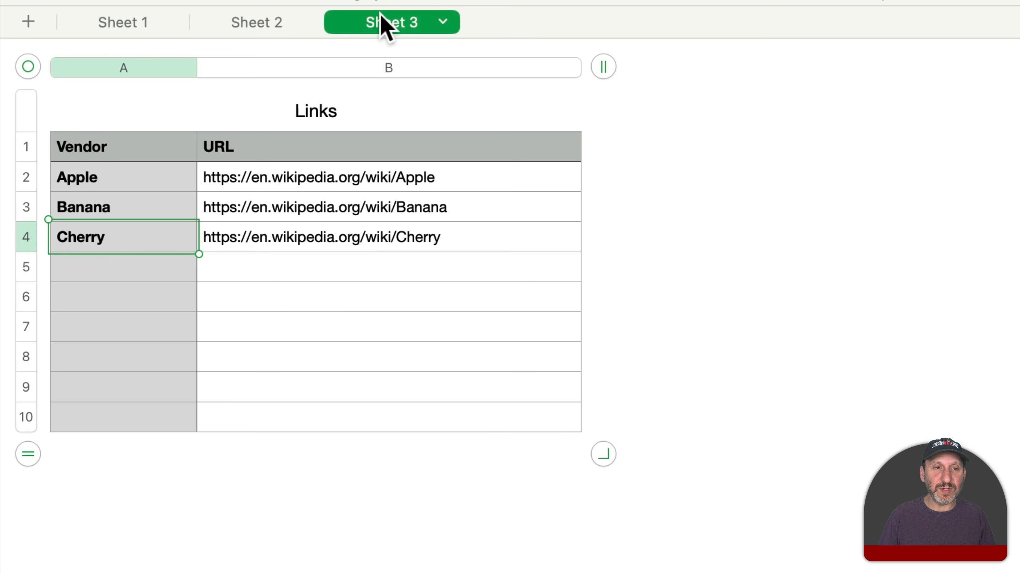
left_click(134, 261)
type("Man")
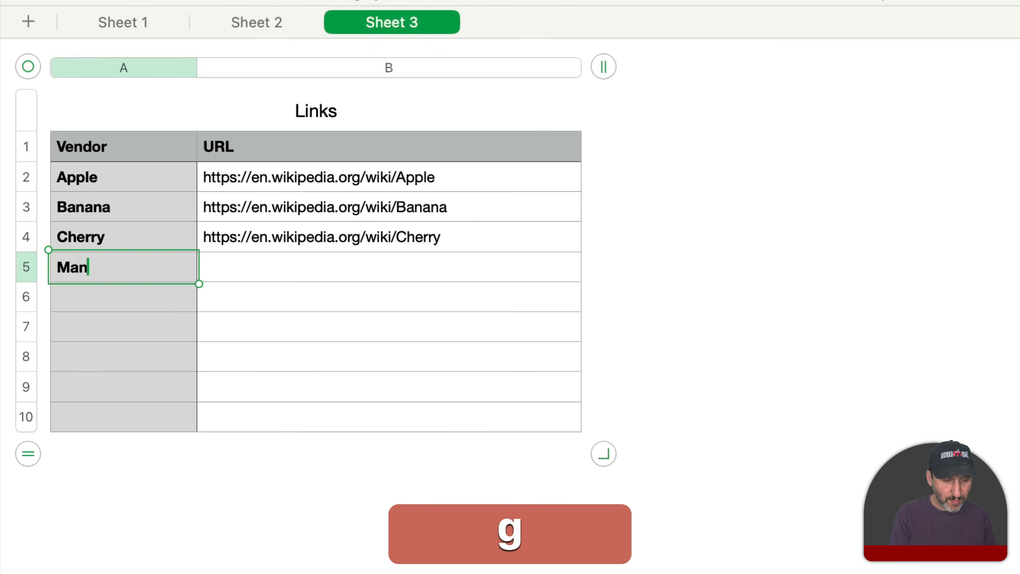
type("go")
left_click(287, 243)
key("super+c")
left_click(311, 268)
key("super+v")
key("super+v")
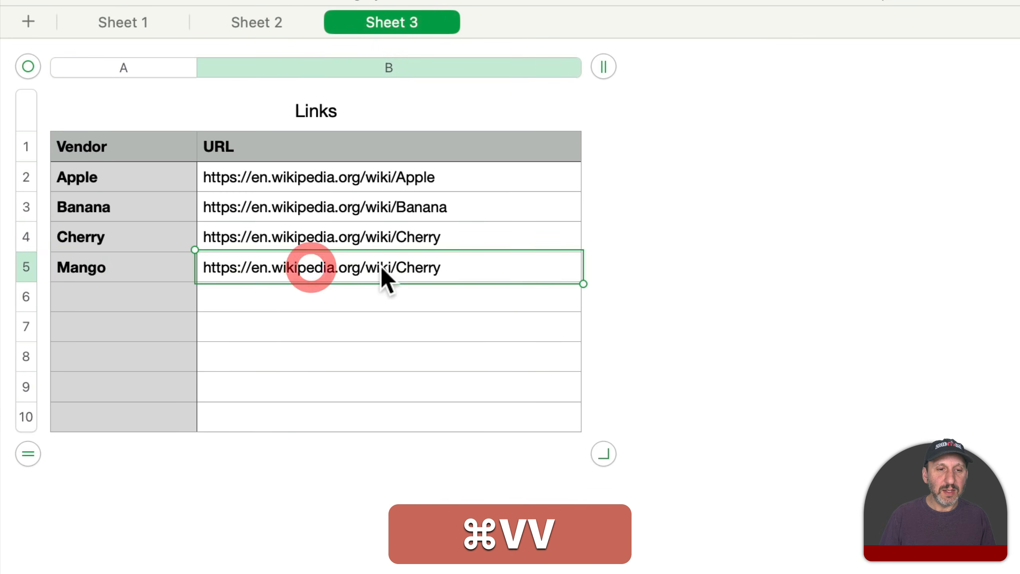
double_click(423, 261)
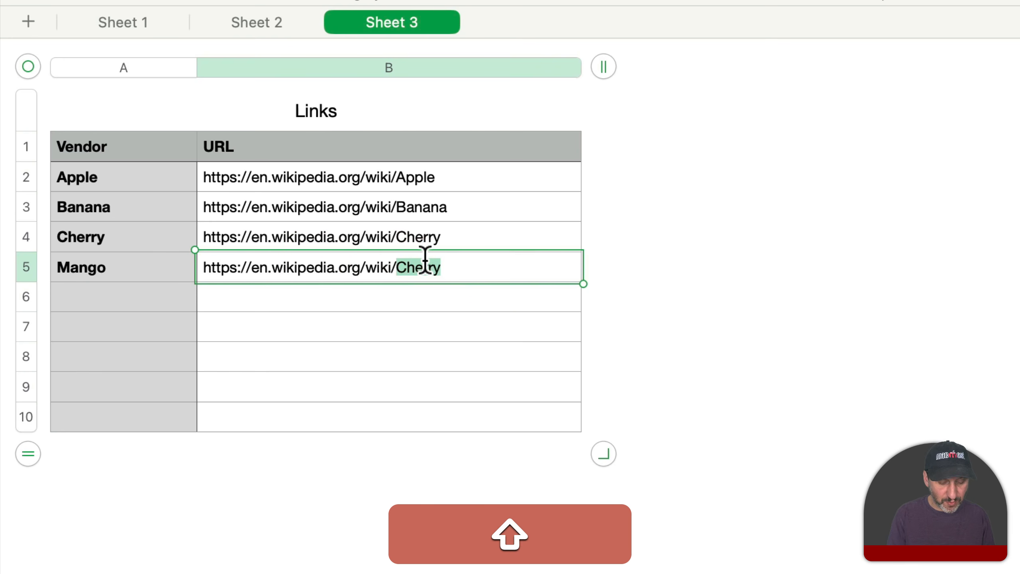
type("Mango")
key("Return")
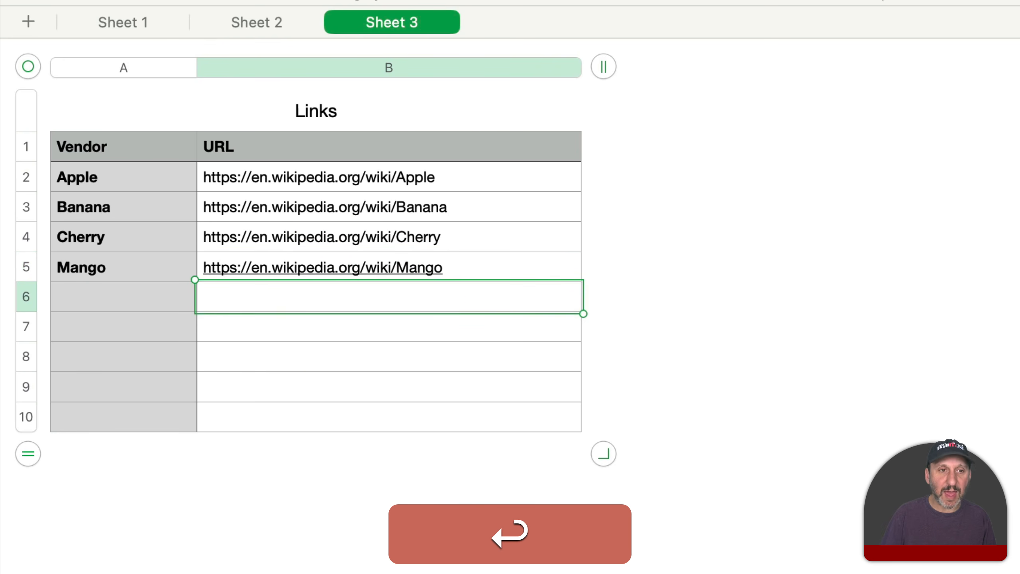
left_click(246, 23)
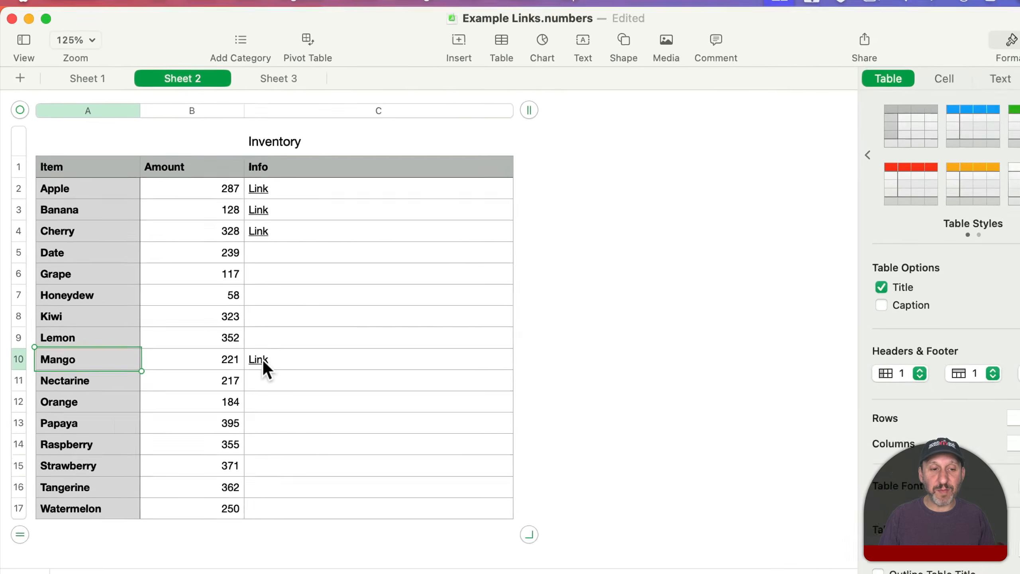
left_click(369, 417)
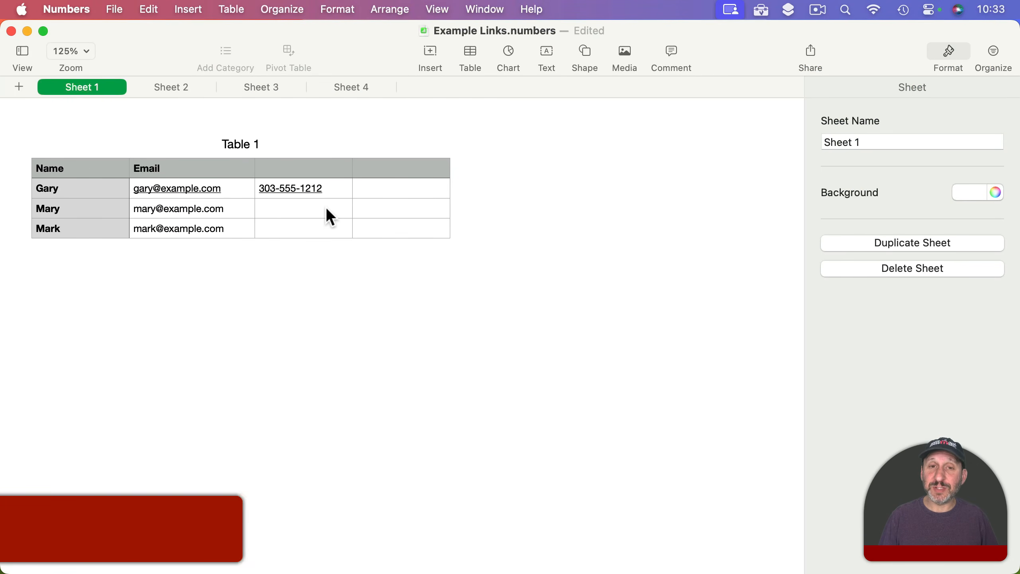
Start a HYPERLINK formula in cell D3 of Sheet 1 with "mailto:"&B3 as its URL
left_click(384, 205)
type("=")
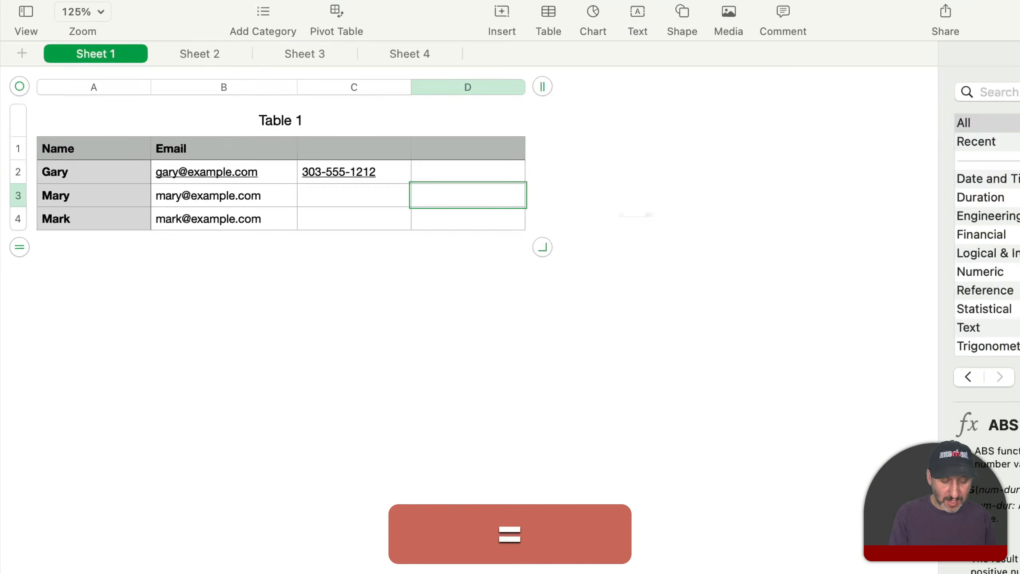
type("hy")
key("Return")
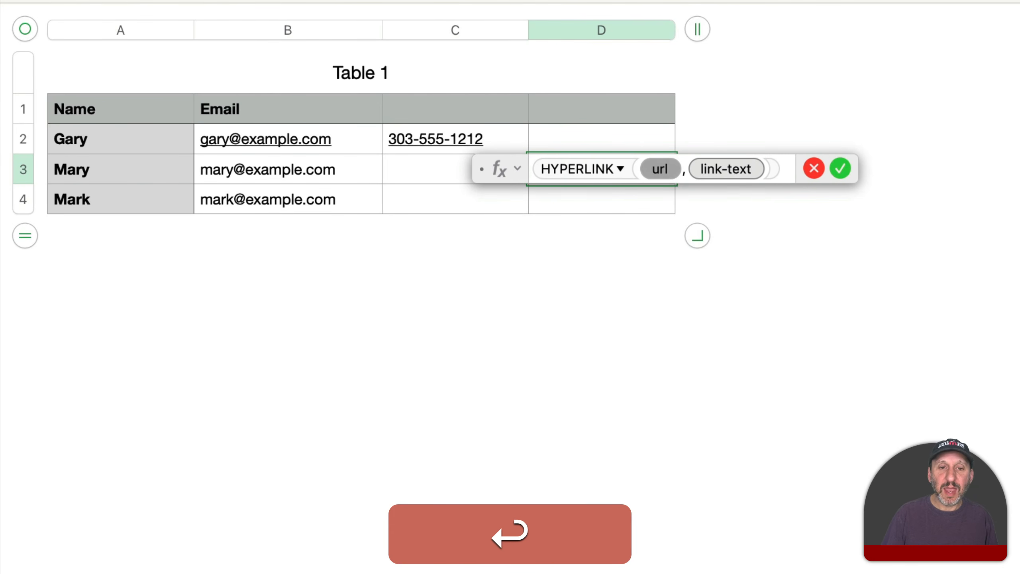
left_click(659, 173)
type("\"")
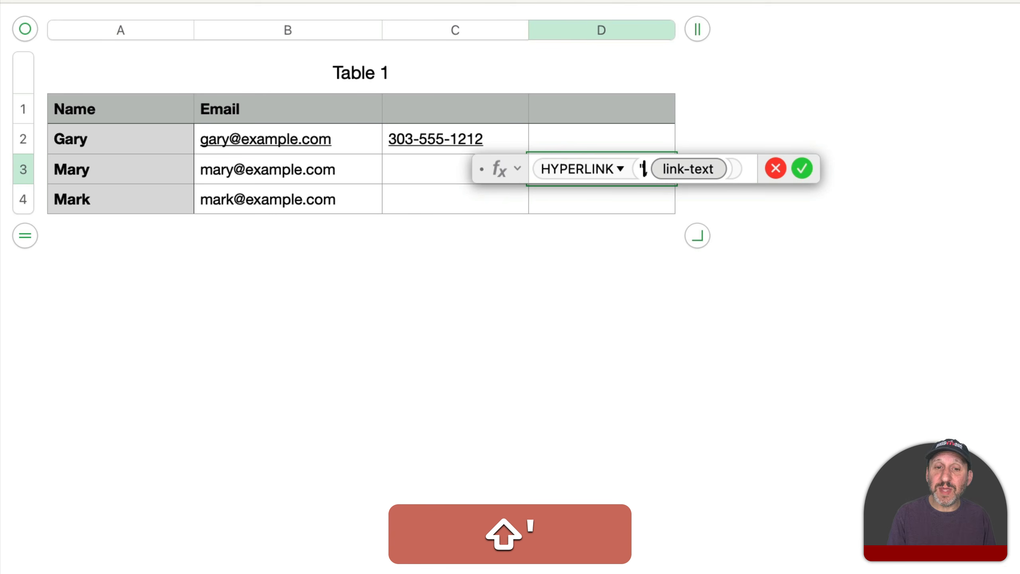
type("mailto:")
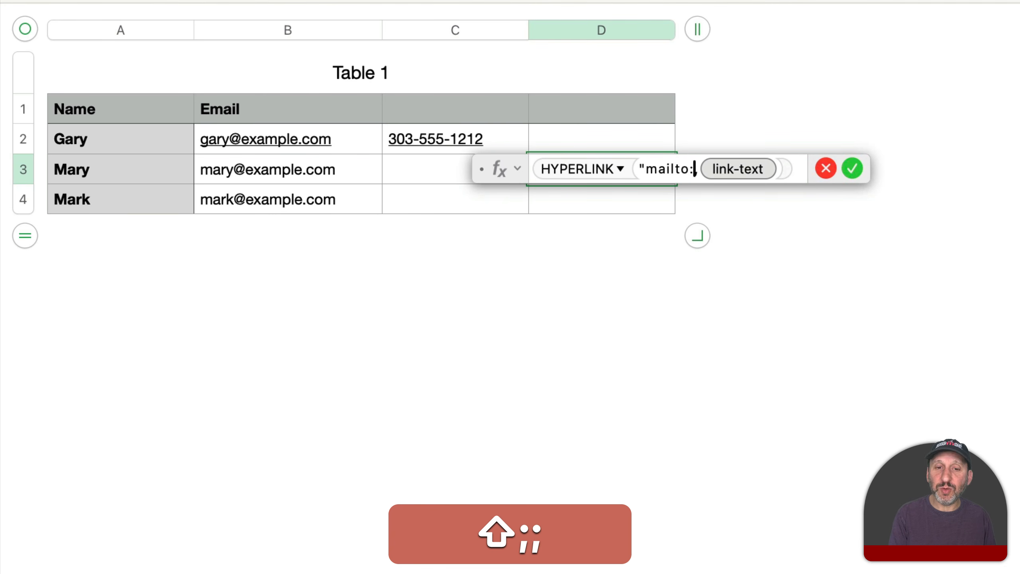
type("\"")
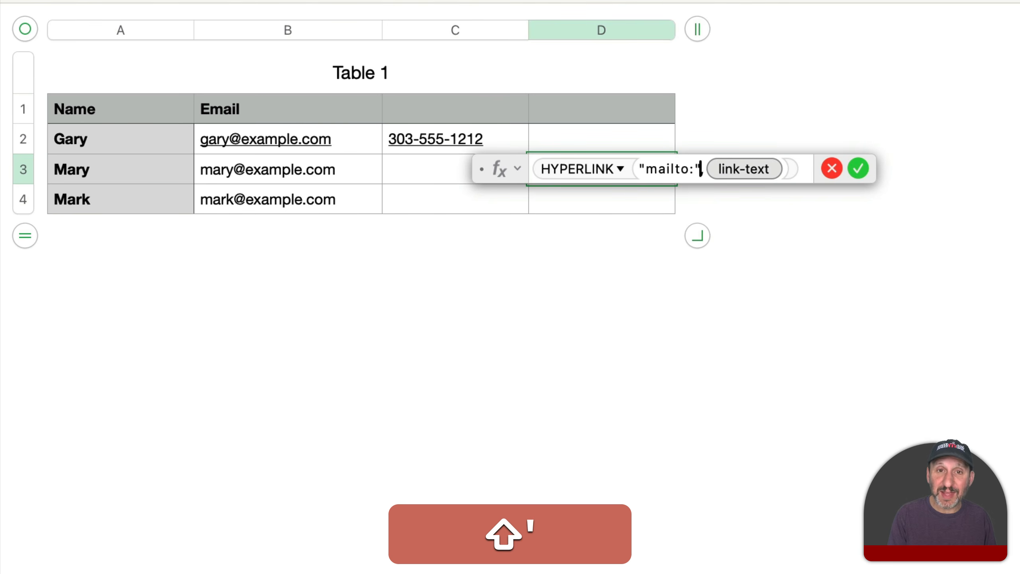
type("&")
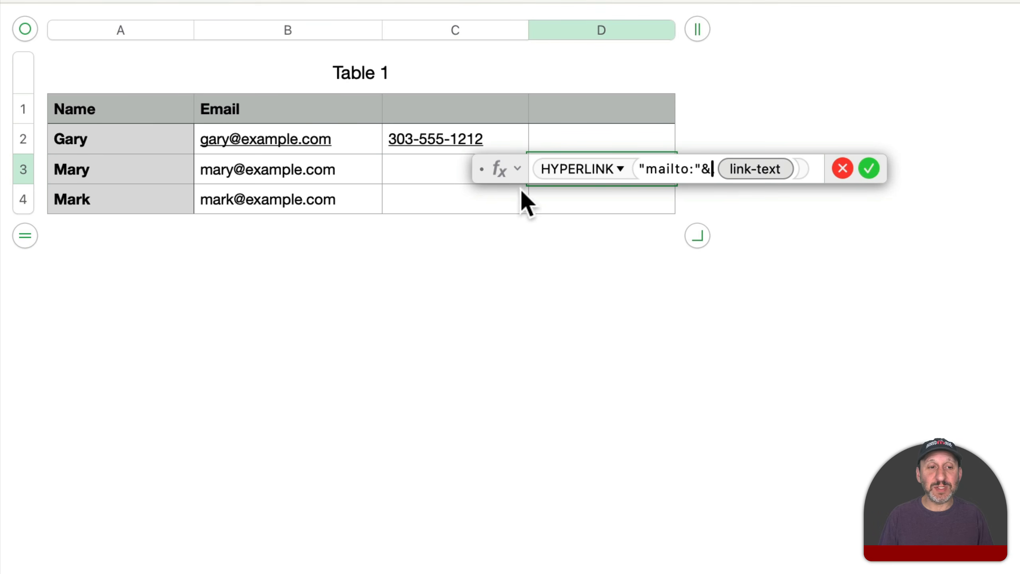
left_click(361, 170)
type(",")
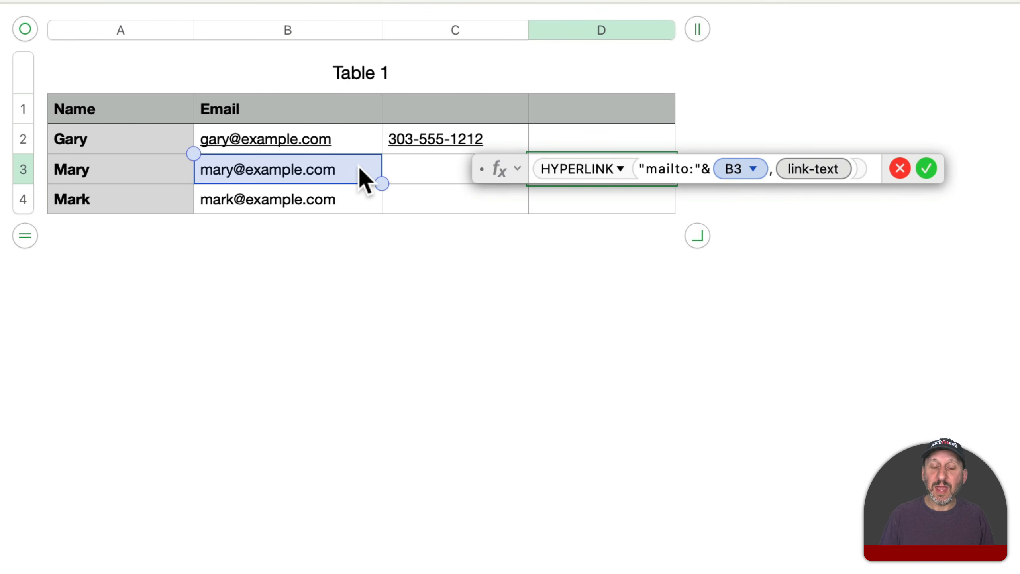
Set the D3 formula's link text to "Email", commit it, and try the resulting email link
left_click(819, 174)
type("\"")
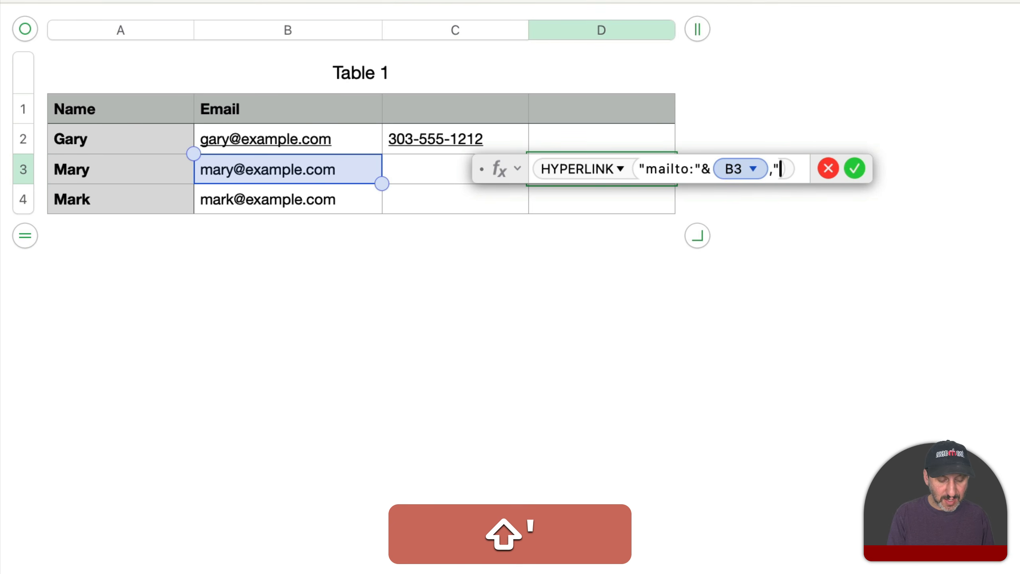
type("Email\"")
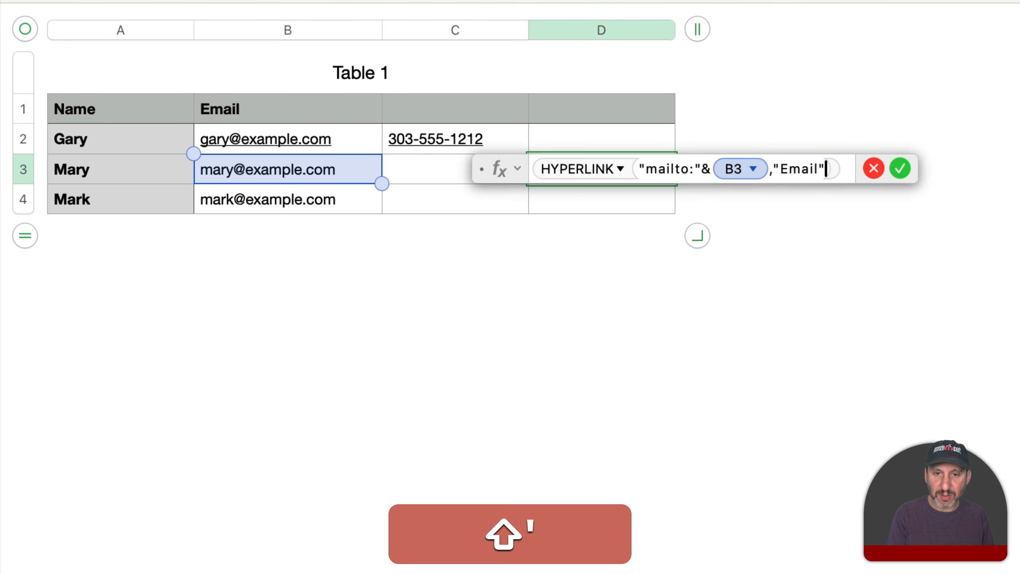
key("Return")
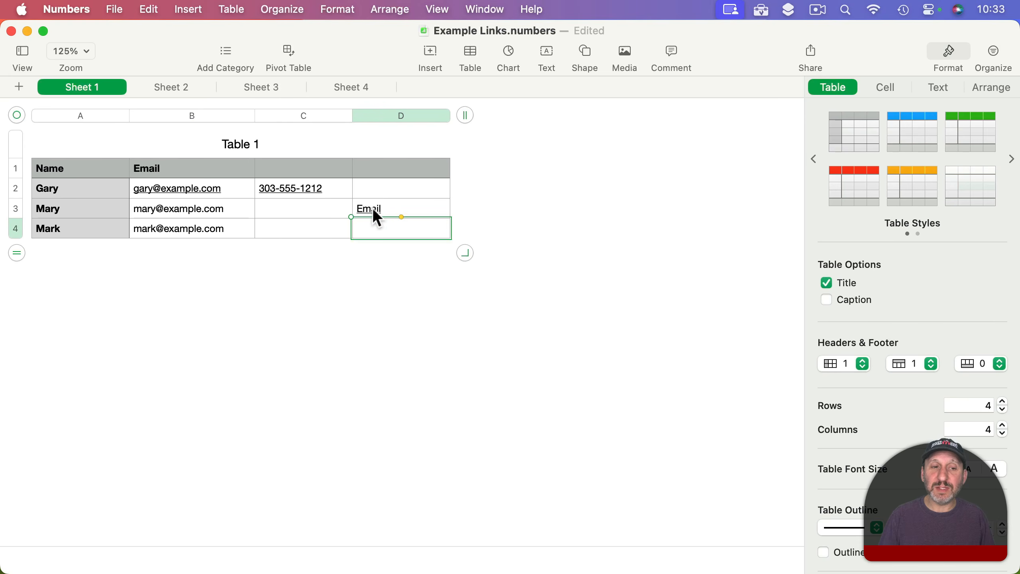
left_click(368, 207)
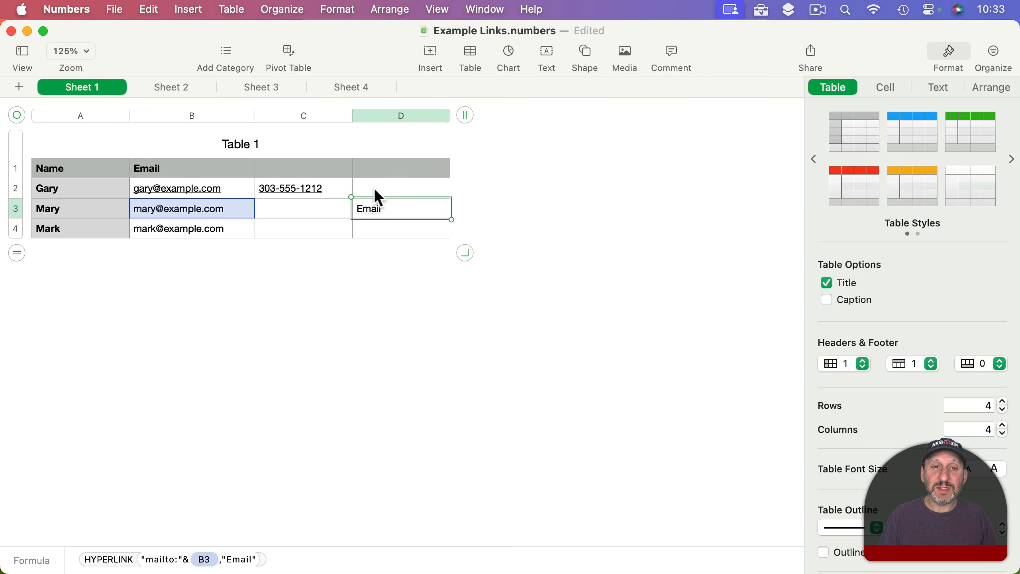
Start a HYPERLINK formula in cell D2 with "tel:"&C2 as its URL
left_click(378, 187)
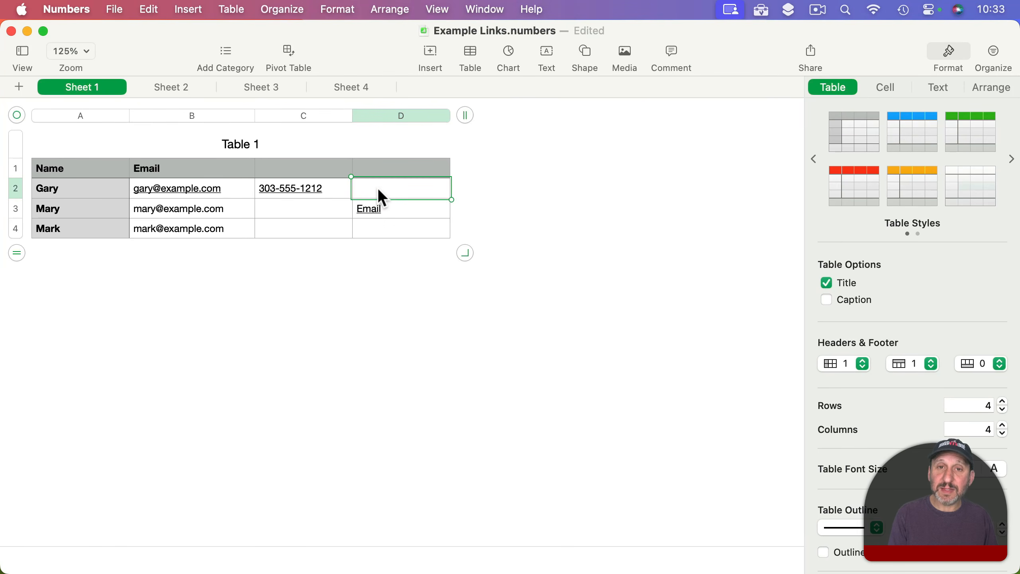
type("=hy")
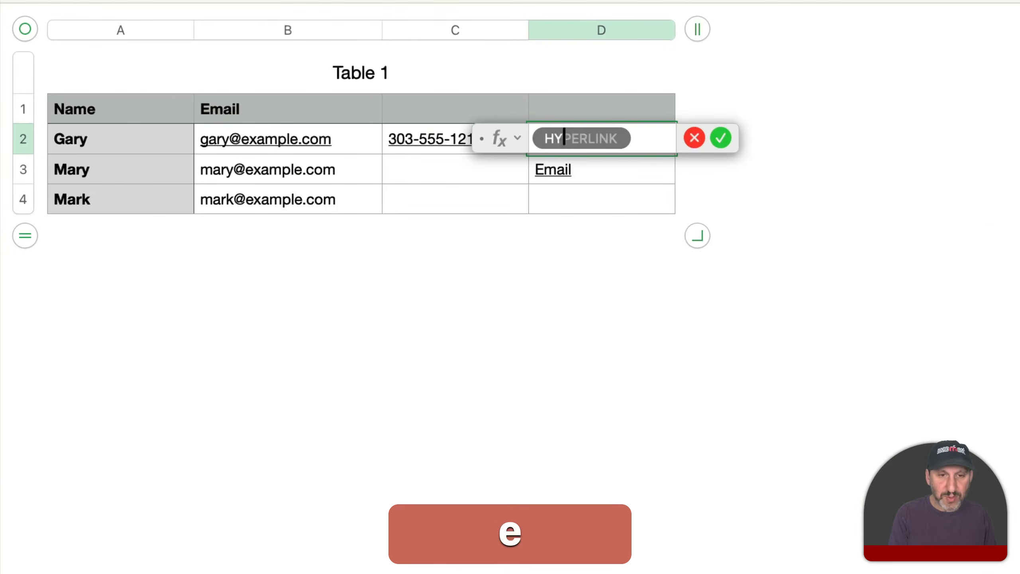
key("Return")
type("\"")
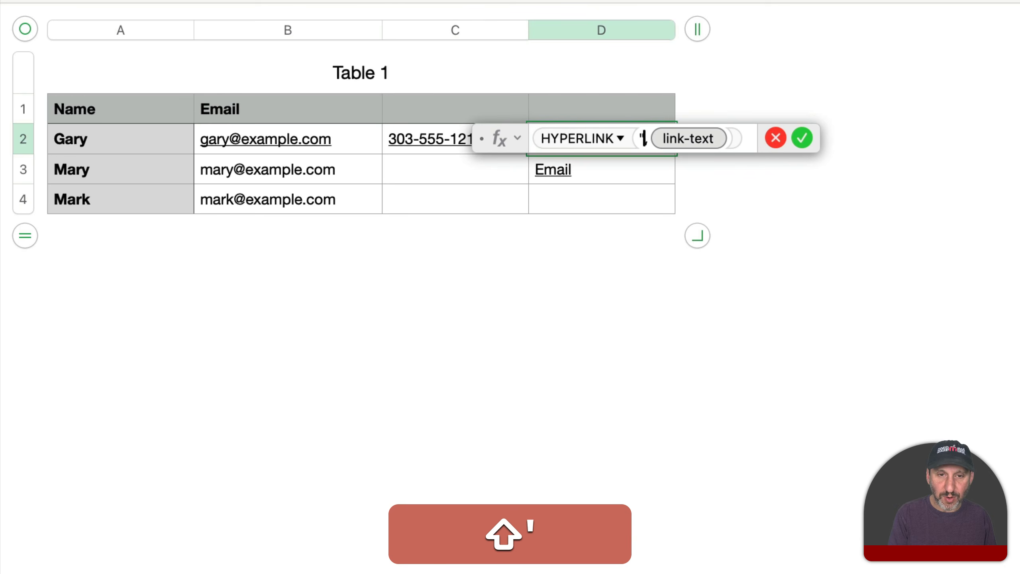
type("tel:\"")
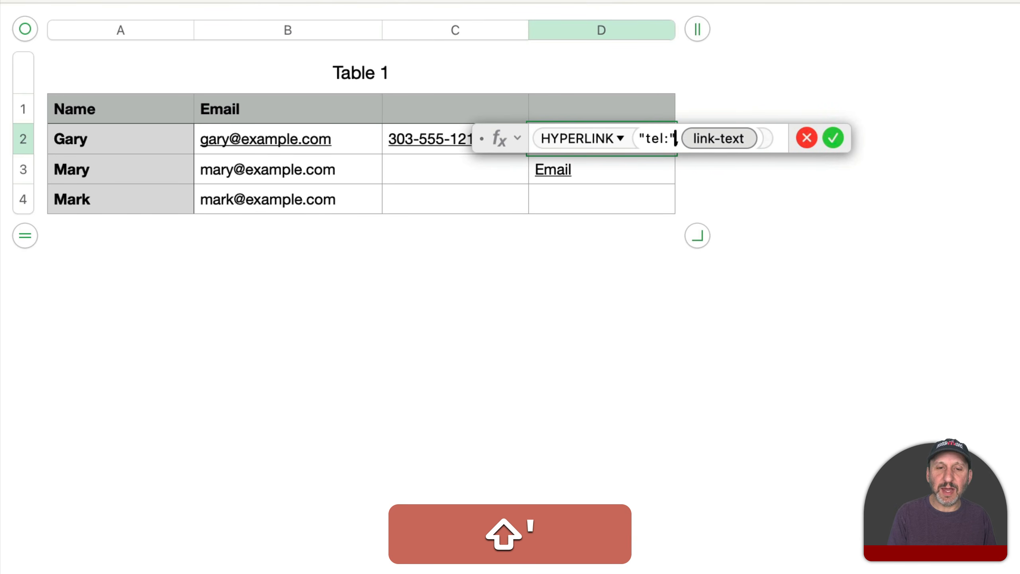
type("&,")
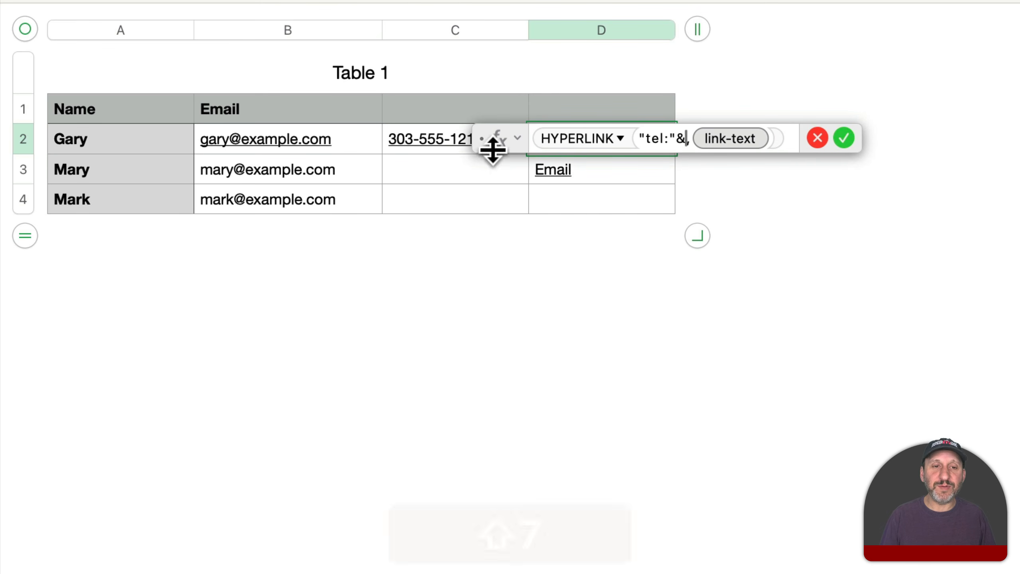
left_click(398, 133)
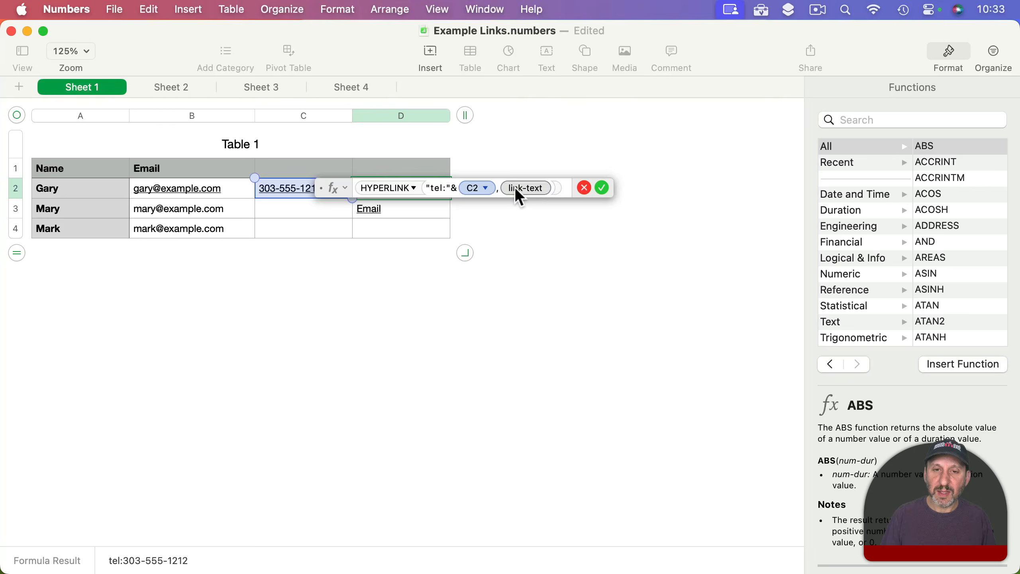
Set the D2 formula's link text to "Call", commit it, and try the resulting phone link
left_click(787, 139)
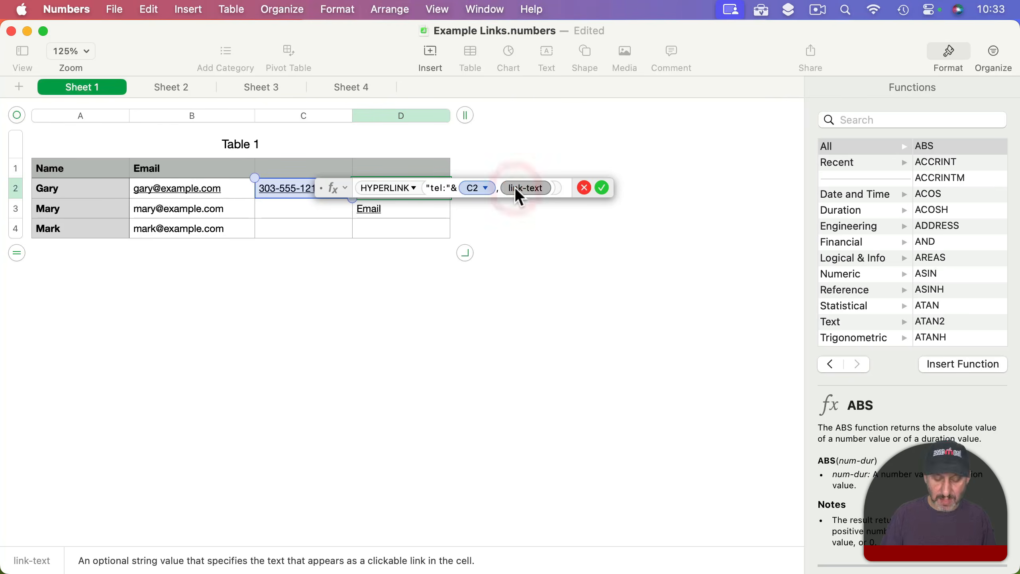
type("\"Call\"")
key("Return")
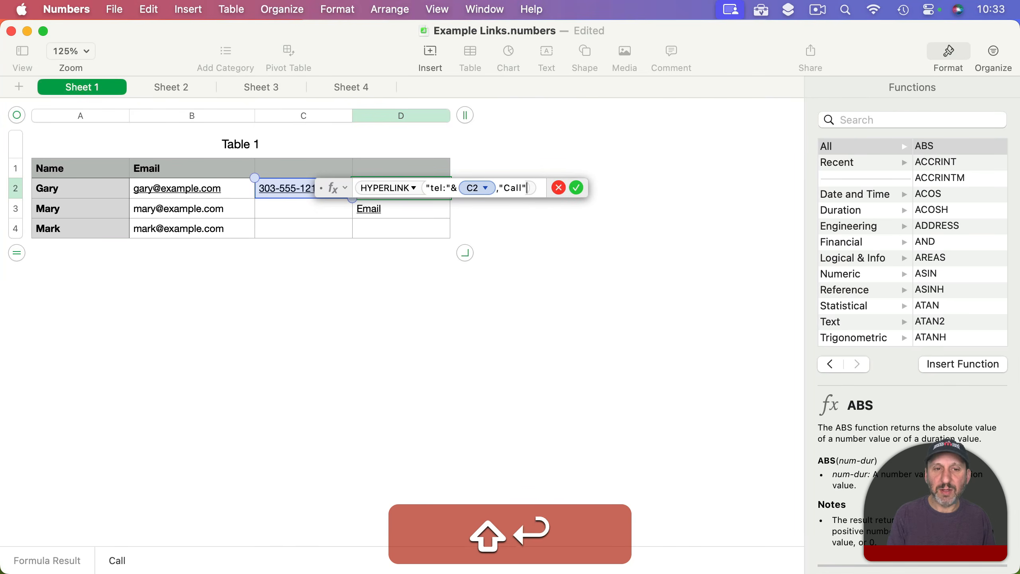
left_click(367, 183)
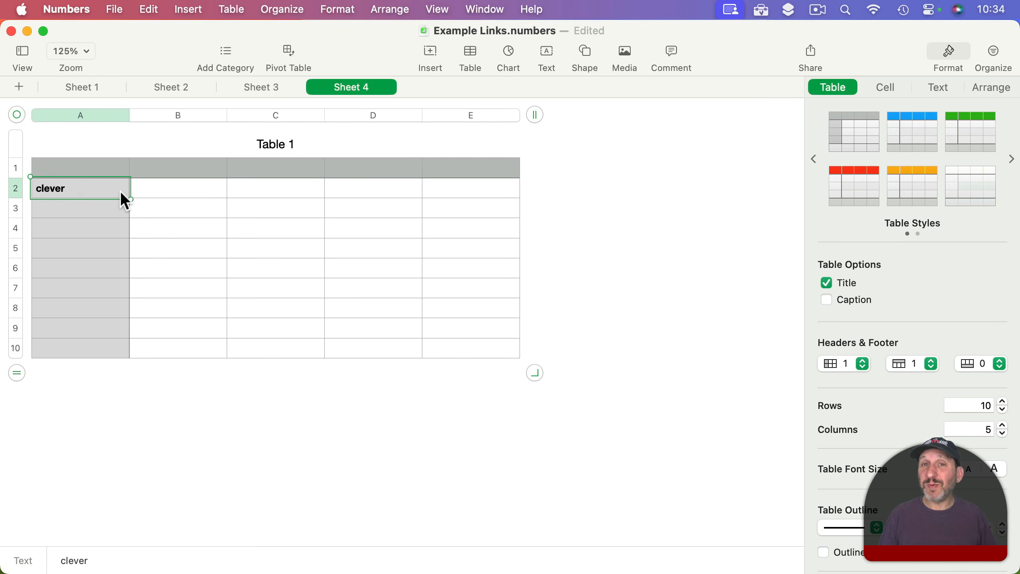
Start a HYPERLINK formula in cell B2 of Sheet 4, beside "clever", with "dict://"&$A2 as its URL
left_click(183, 192)
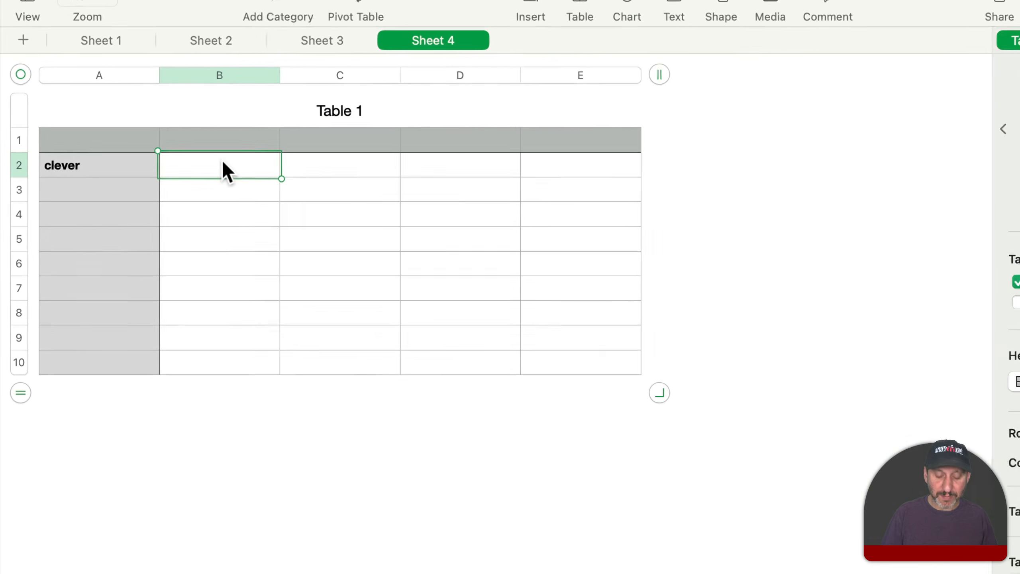
type("=hyp")
key("Return")
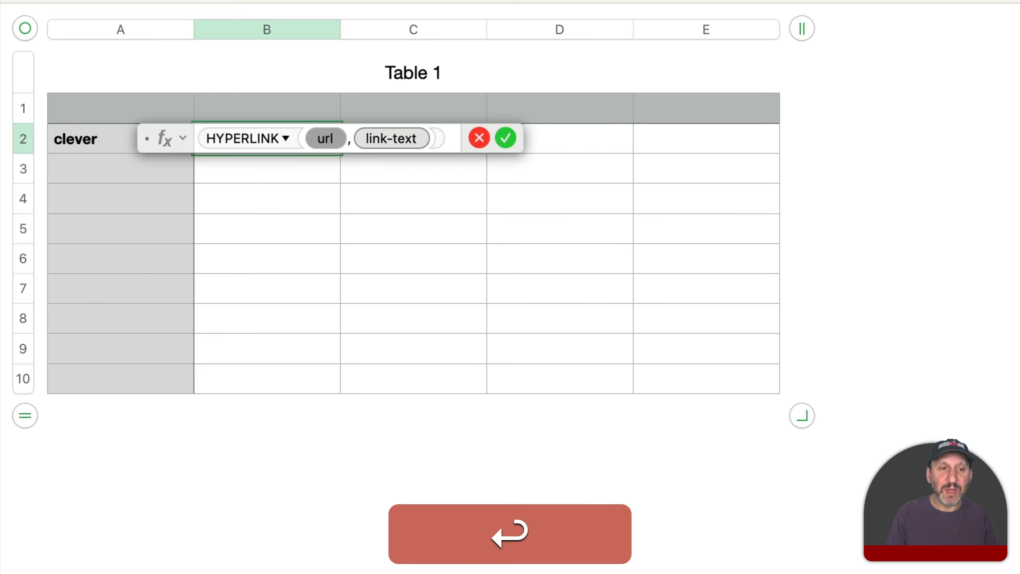
type("\"dic")
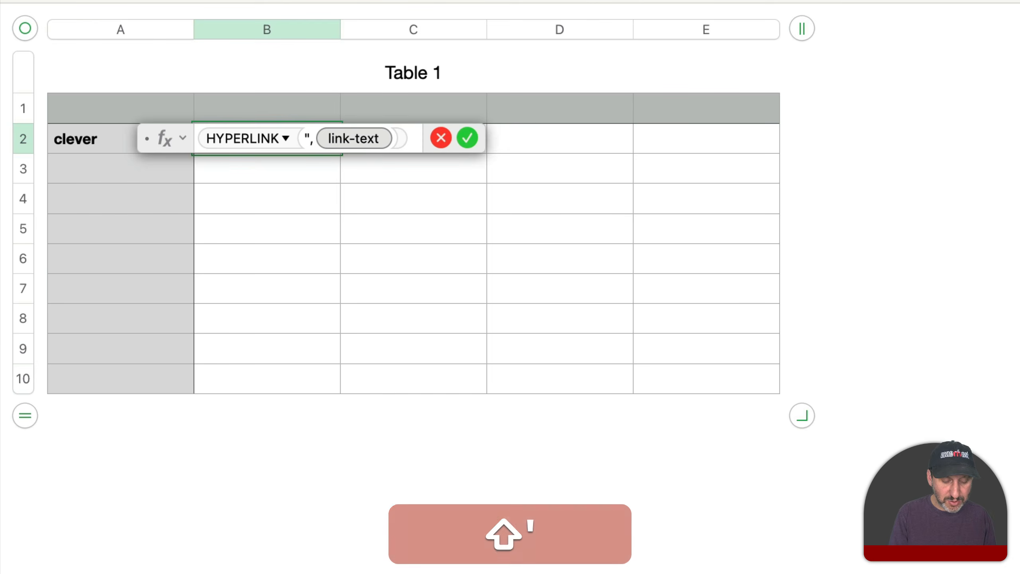
type("t:")
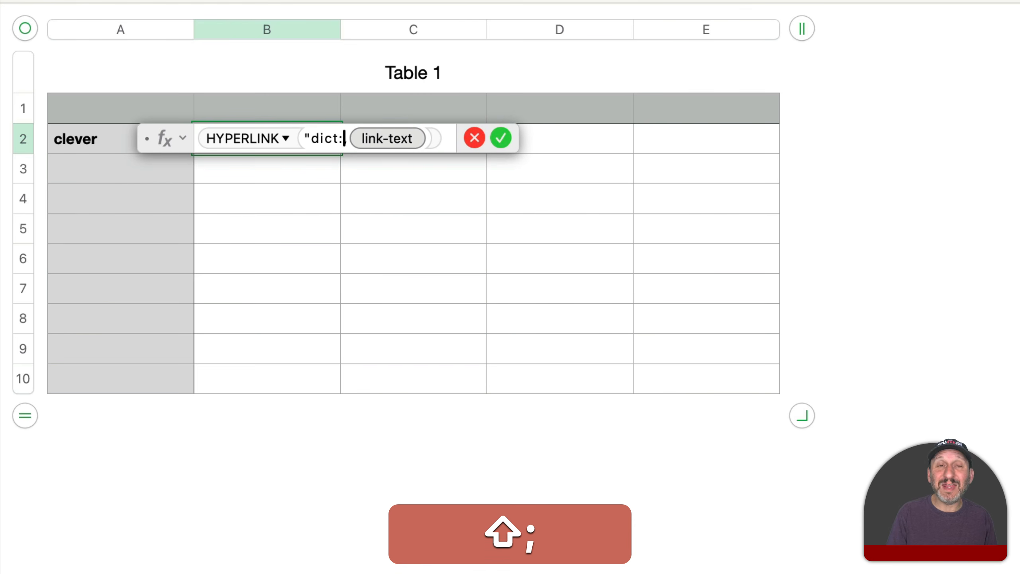
type("//\"")
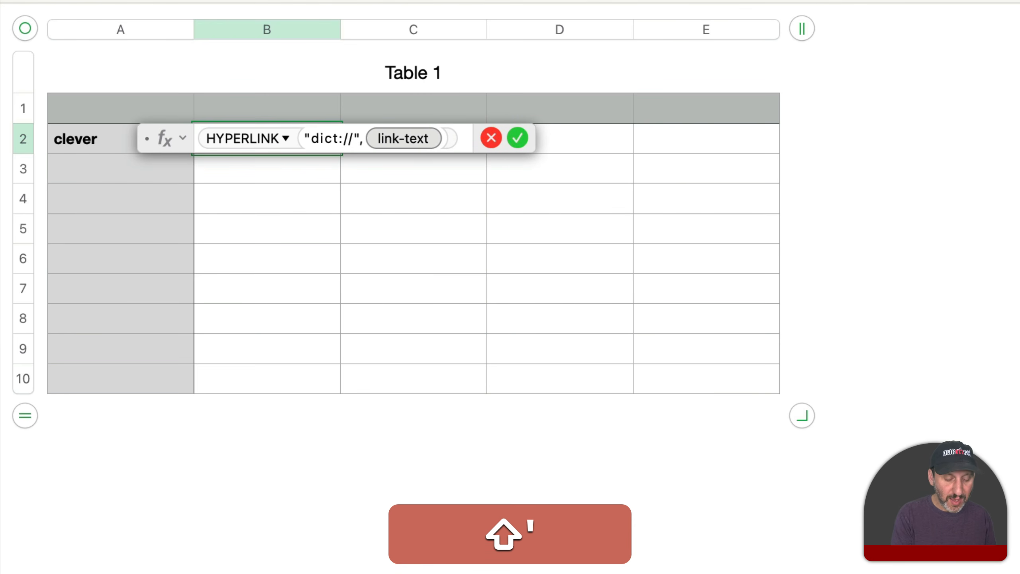
type("&")
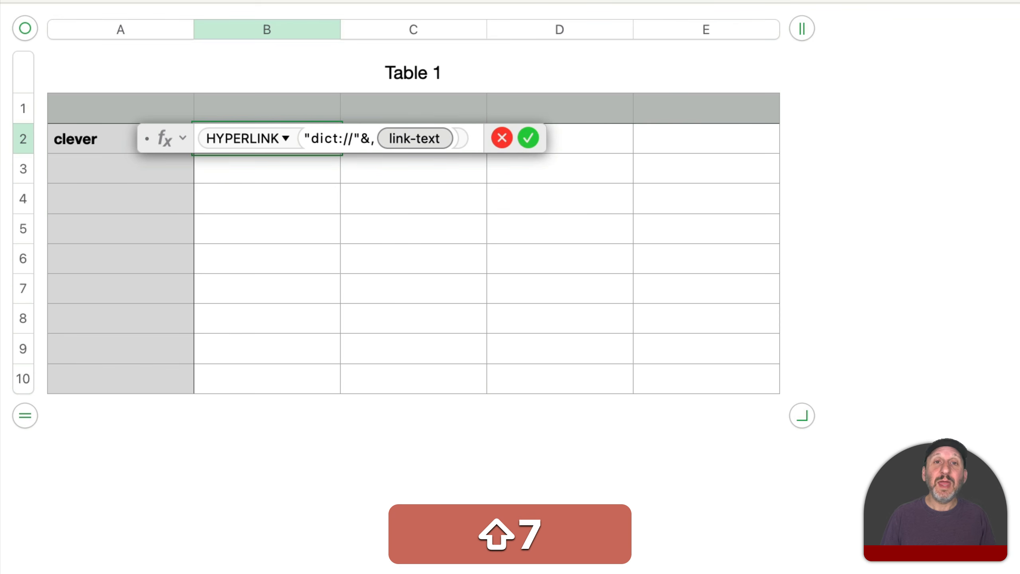
left_click(92, 141)
Set the B2 formula's link text to "Dictionary", commit it, and try the resulting dictionary link
type(",\"")
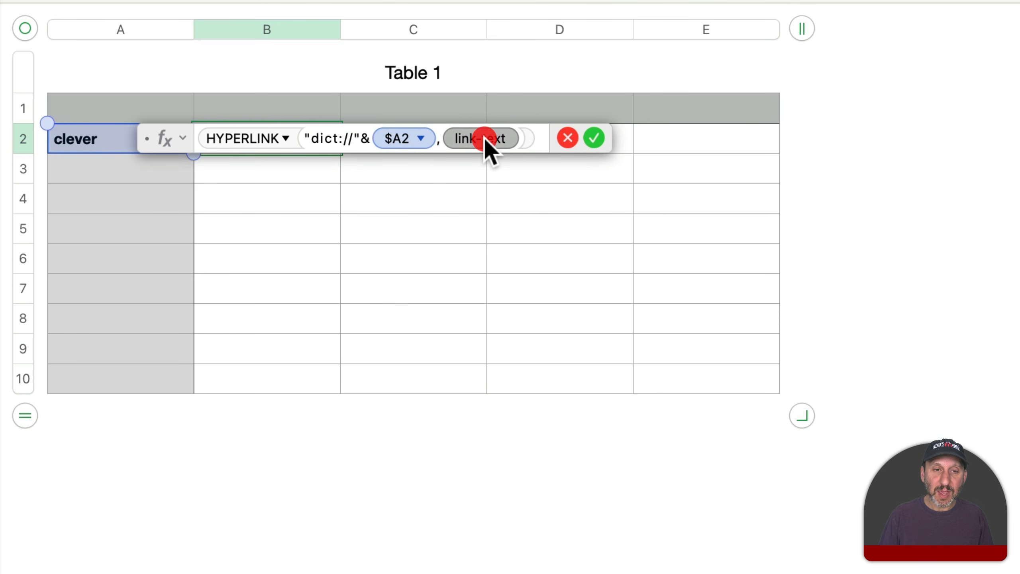
type("Dictiona")
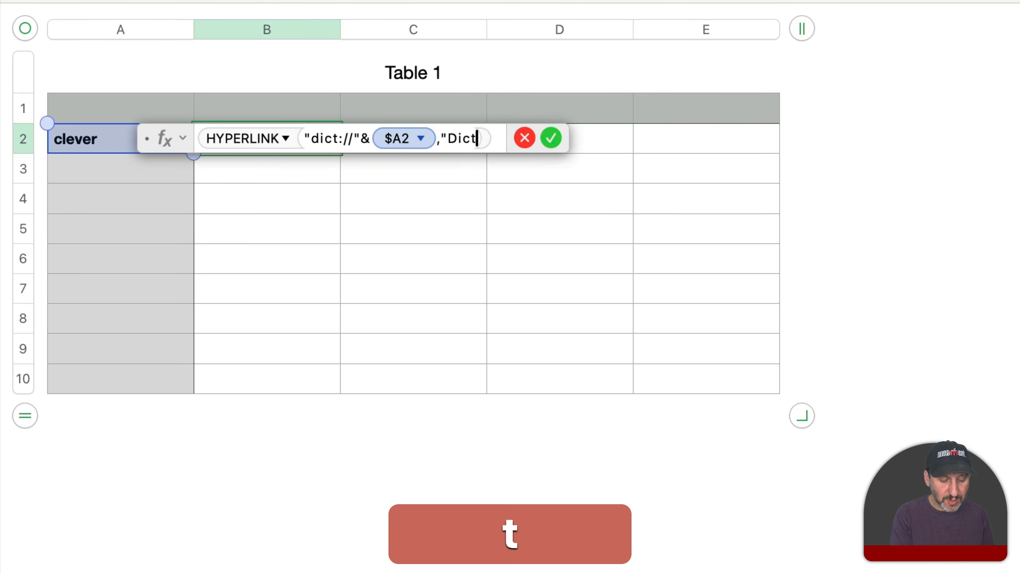
type("ry\"")
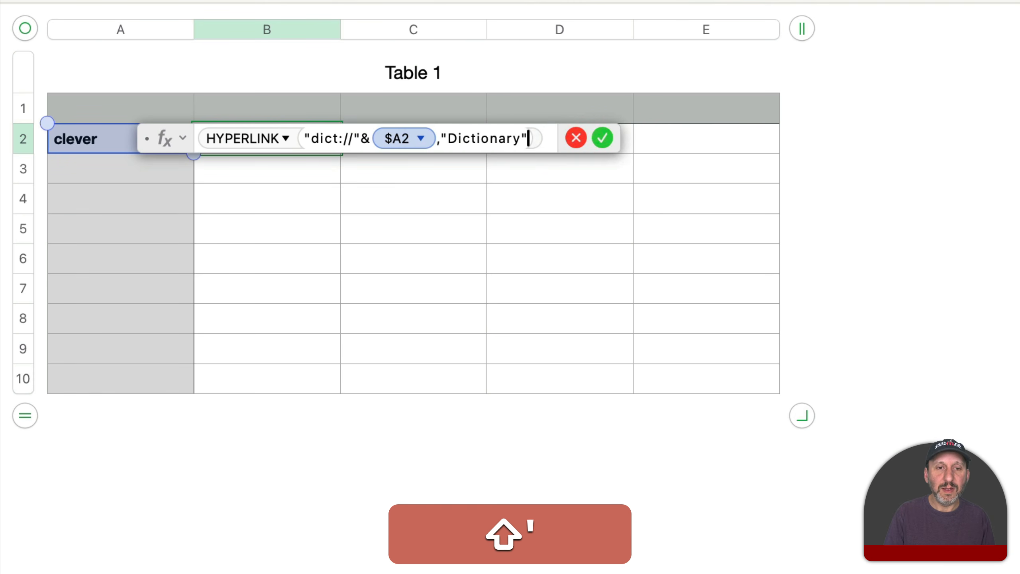
key("Return")
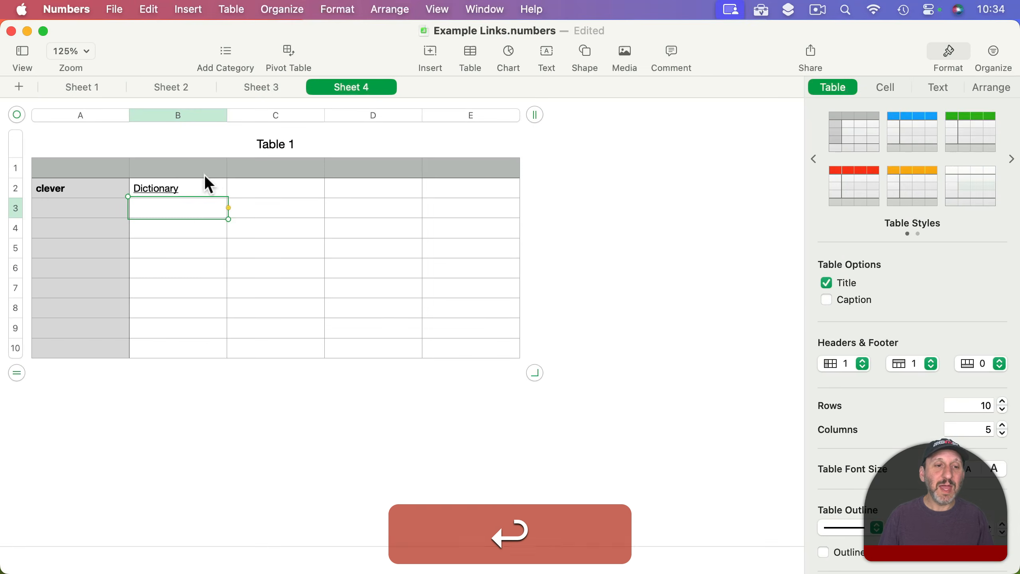
left_click(156, 189)
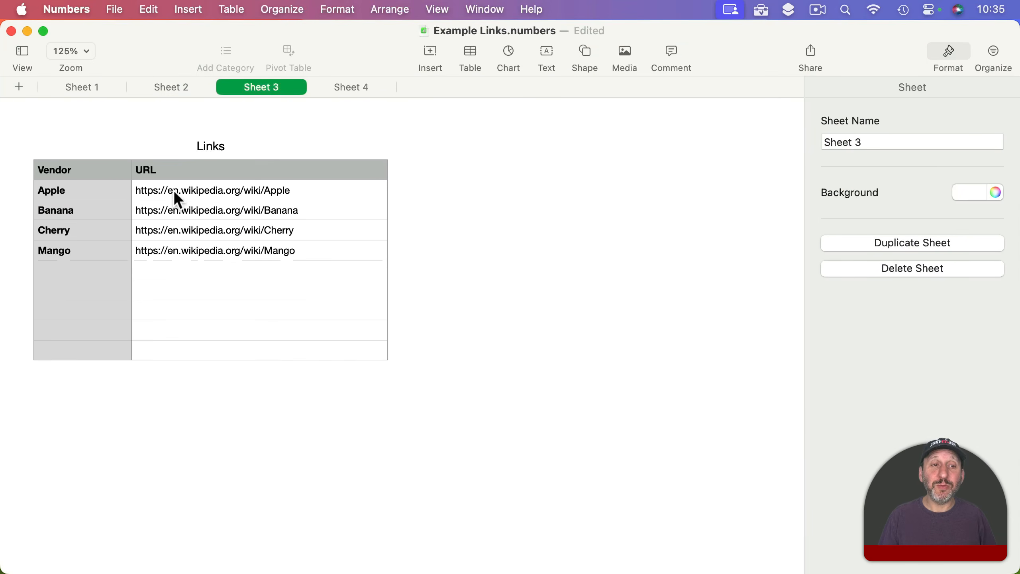
Convert the Apple and Banana URL text in the Links table on Sheet 3 into clickable links
left_click(149, 188)
left_click_drag(141, 190, 290, 191)
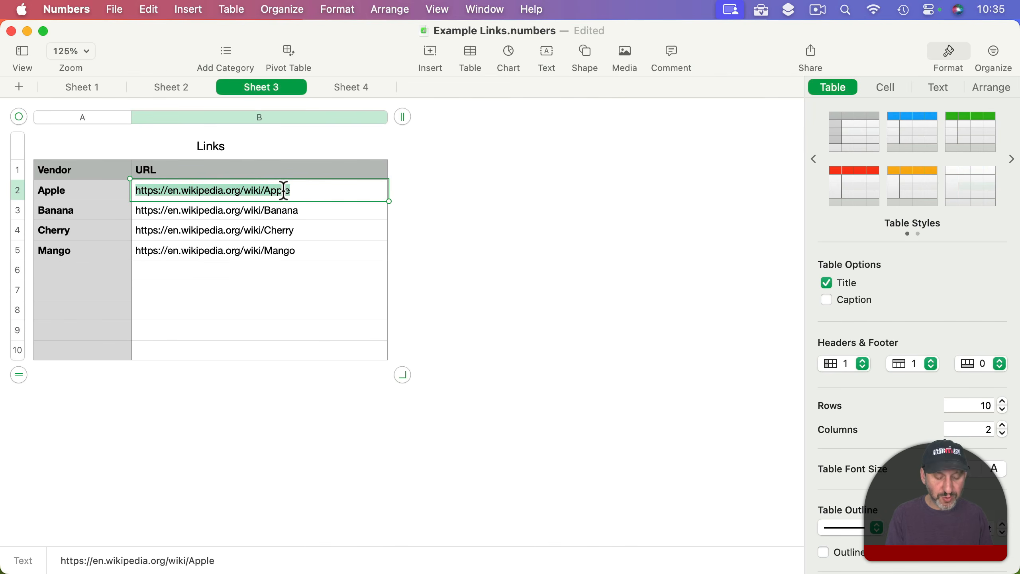
key("super+k")
left_click(300, 209)
triple_click(299, 210)
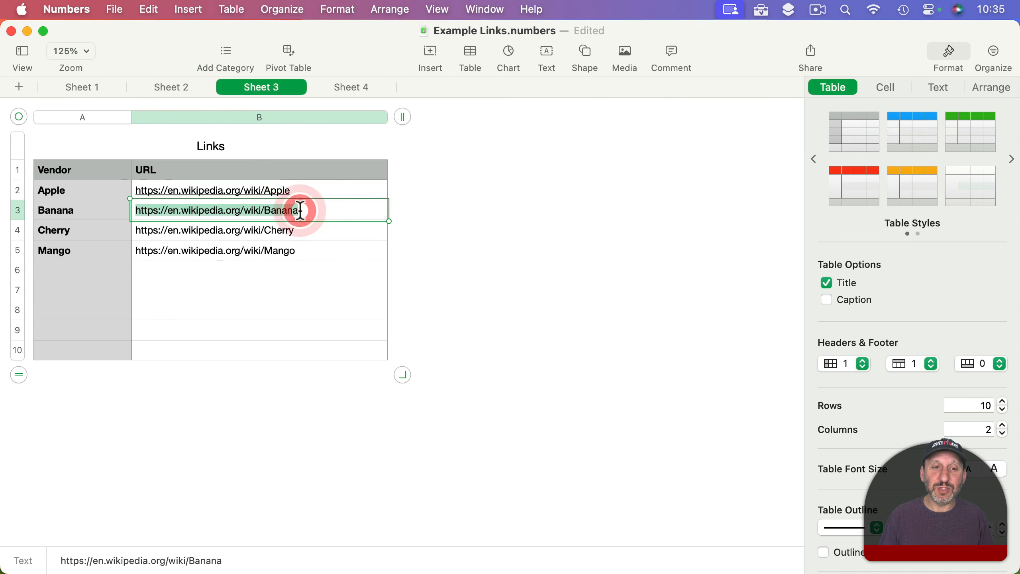
key("super+k")
Convert the Cherry and Mango URL text in the Links table on Sheet 3 into clickable links
left_click(281, 230)
triple_click(281, 230)
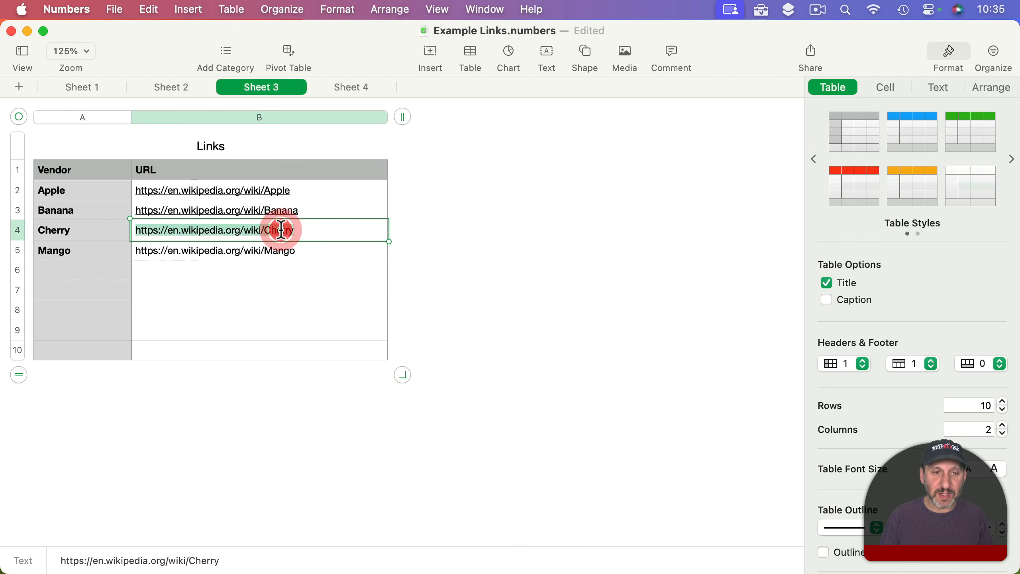
key("super+k")
left_click(283, 247)
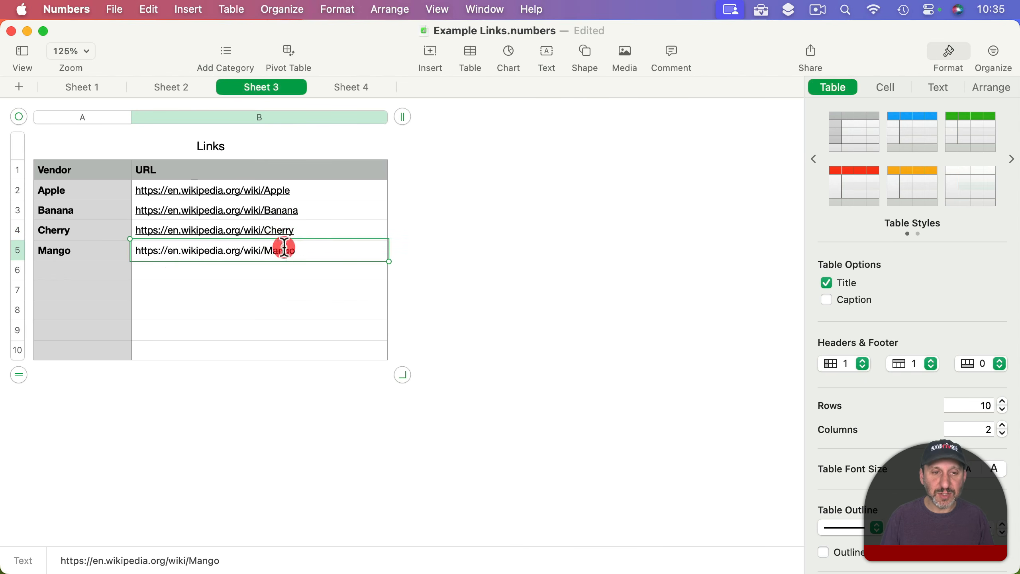
triple_click(284, 247)
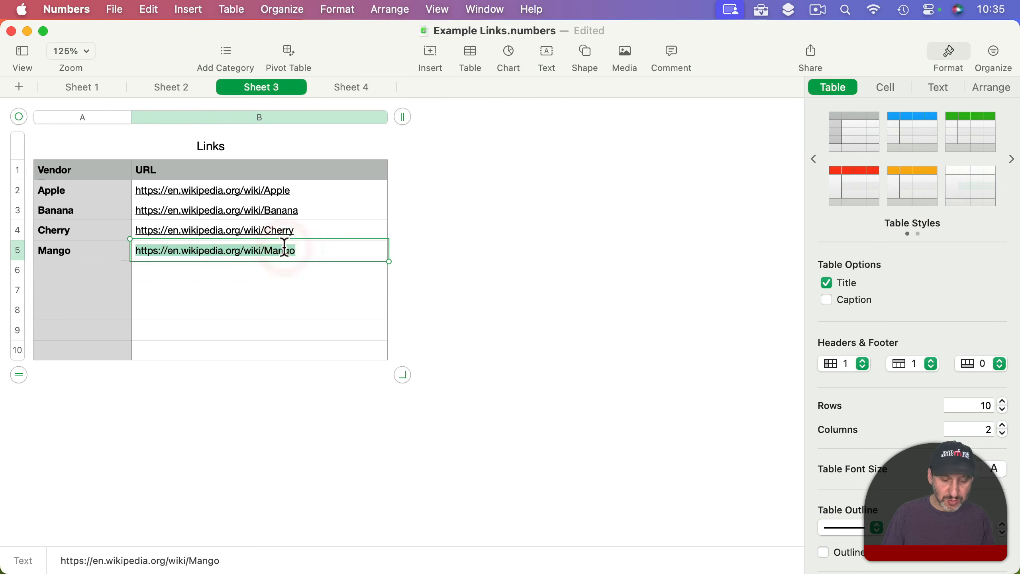
key("super+k")
left_click(498, 217)
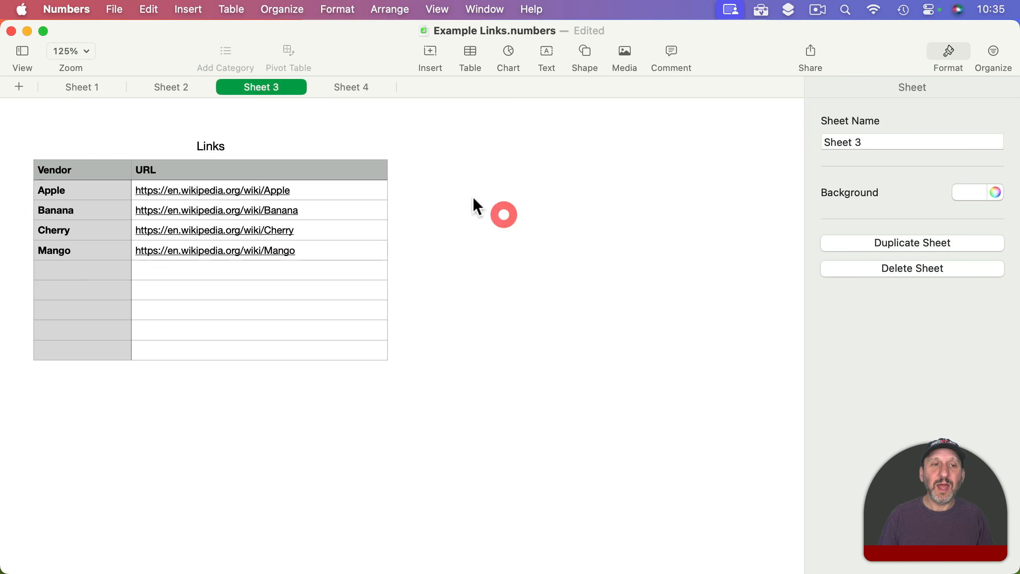
On Sheet 2, reduce Apple's Info formula to only the exact-match VLOOKUP of $A2 in Links::A$1:B$10, column 2, and clear the Info cells below
left_click(176, 91)
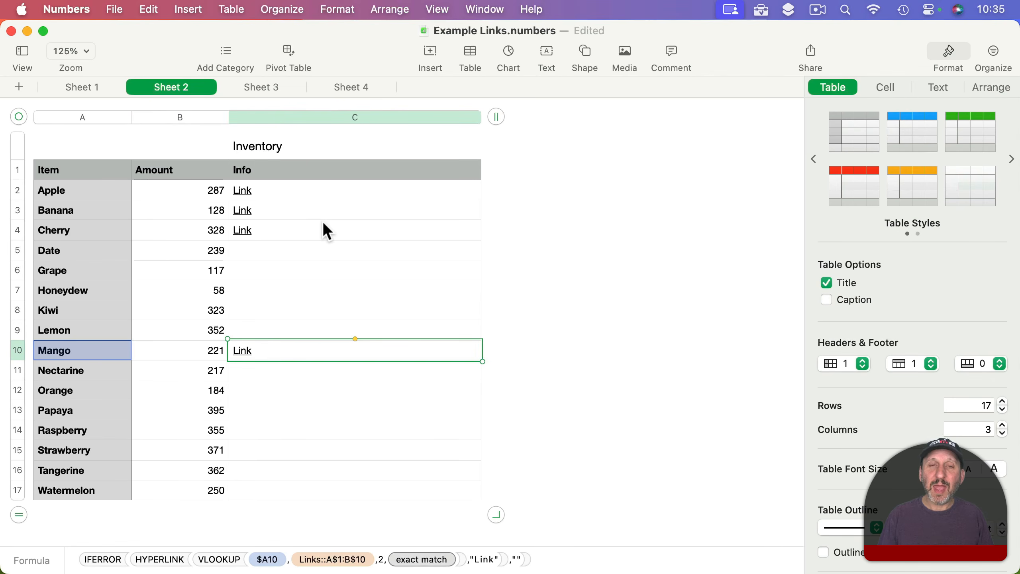
double_click(322, 194)
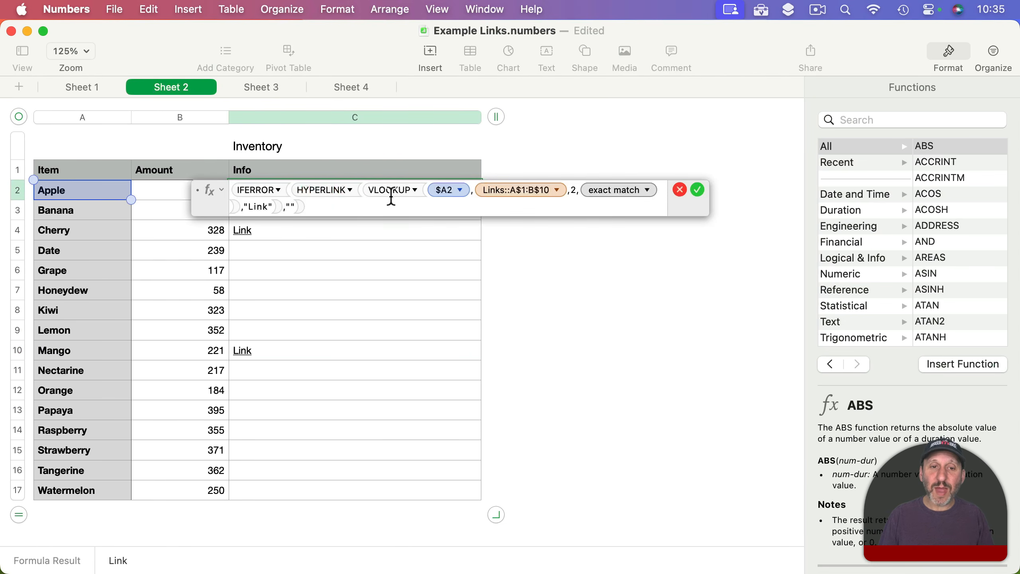
left_click_drag(360, 189, 197, 185)
key("BackSpace")
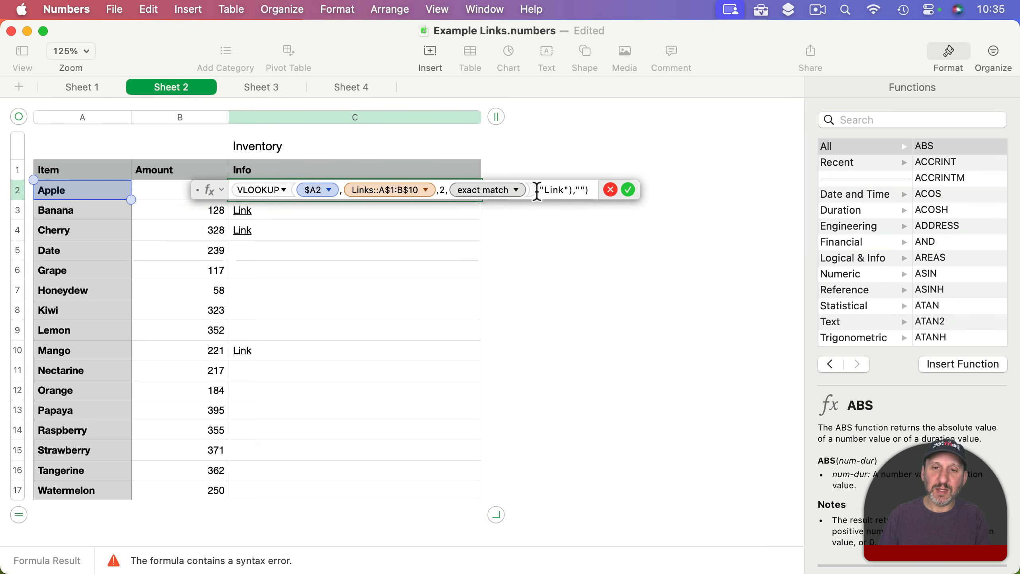
key("Return")
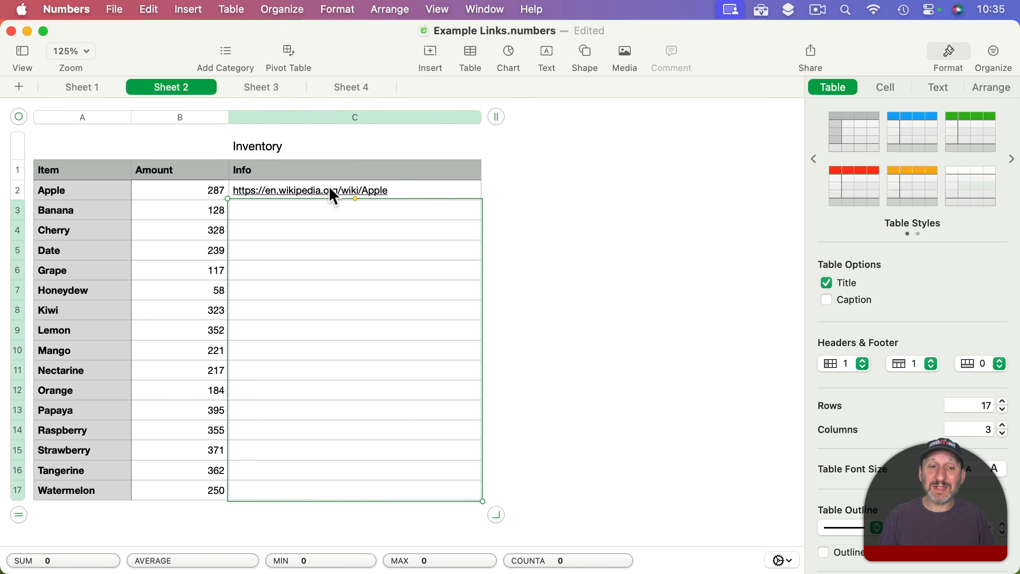
Remove the link from the Apple URL in the Links table on Sheet 3 and check Apple's Info cell on Sheet 2
left_click(266, 90)
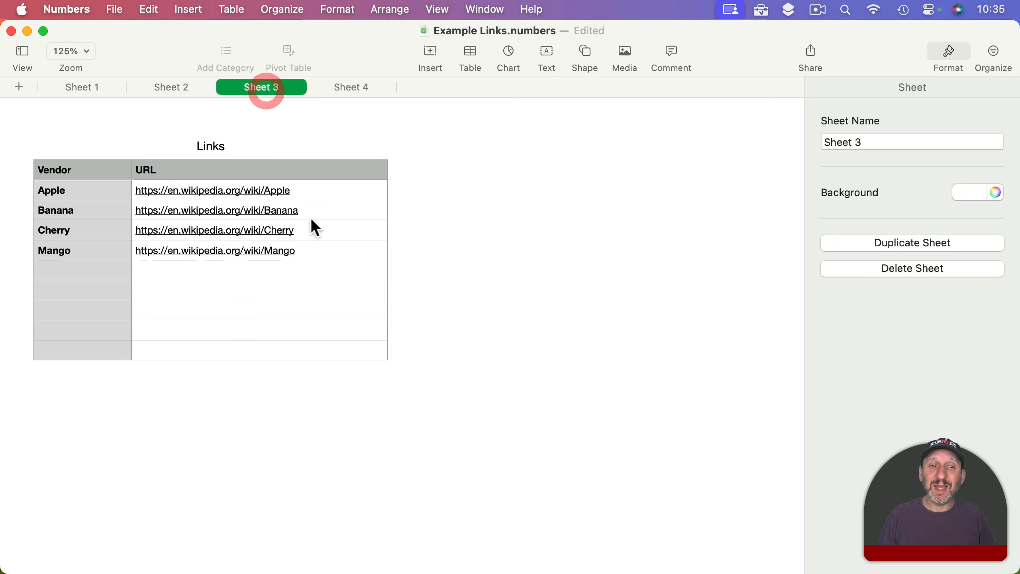
left_click(297, 191)
left_click(302, 191)
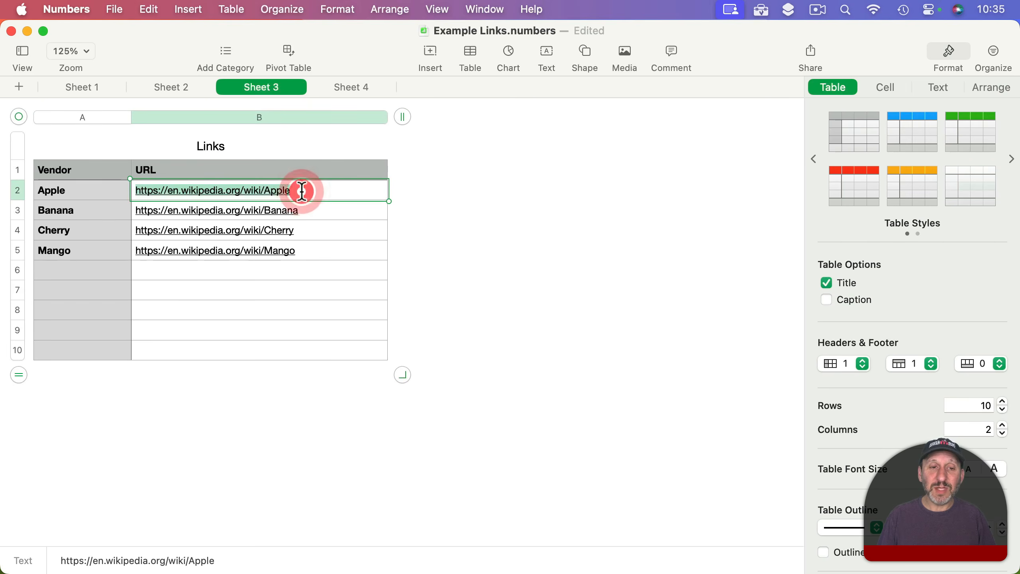
key("super+k")
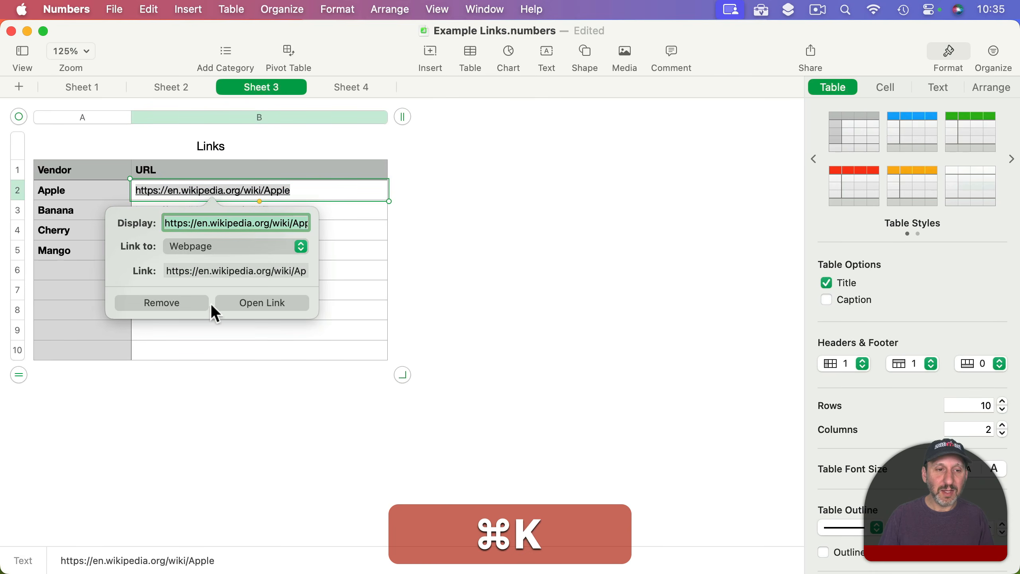
left_click(168, 302)
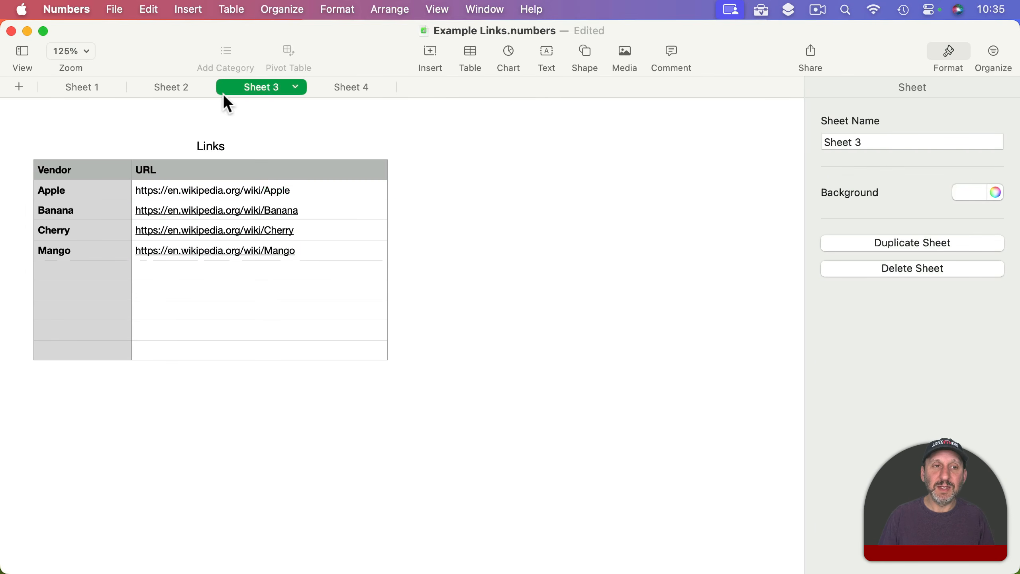
left_click(179, 87)
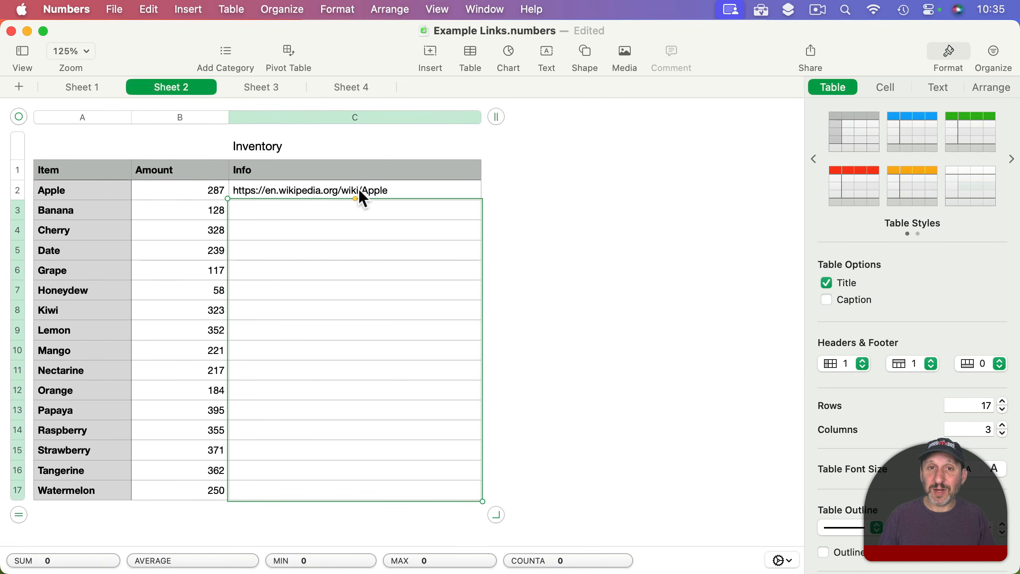